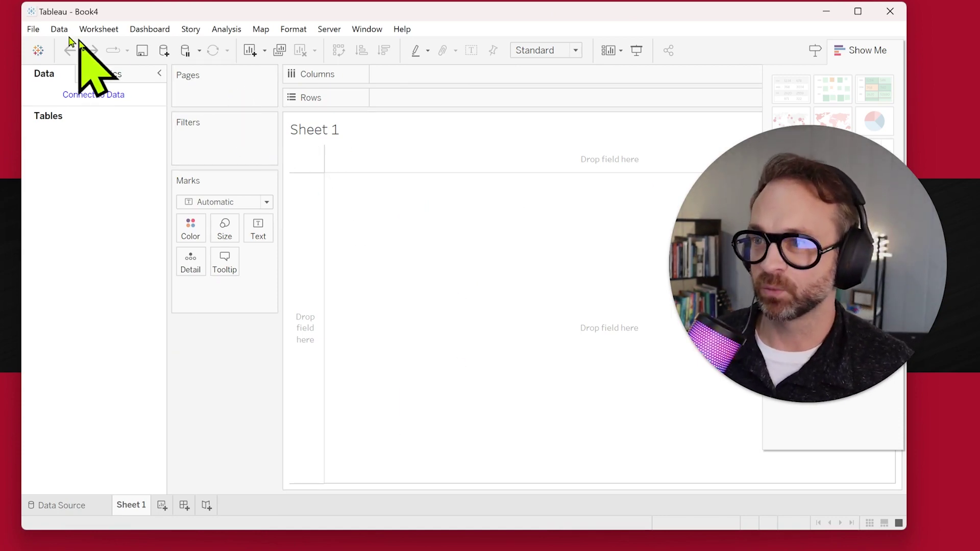
Connect the workbook to the rivaliq competitive-metrics CSV in Downloads\Data as a text-file source
click(33, 30)
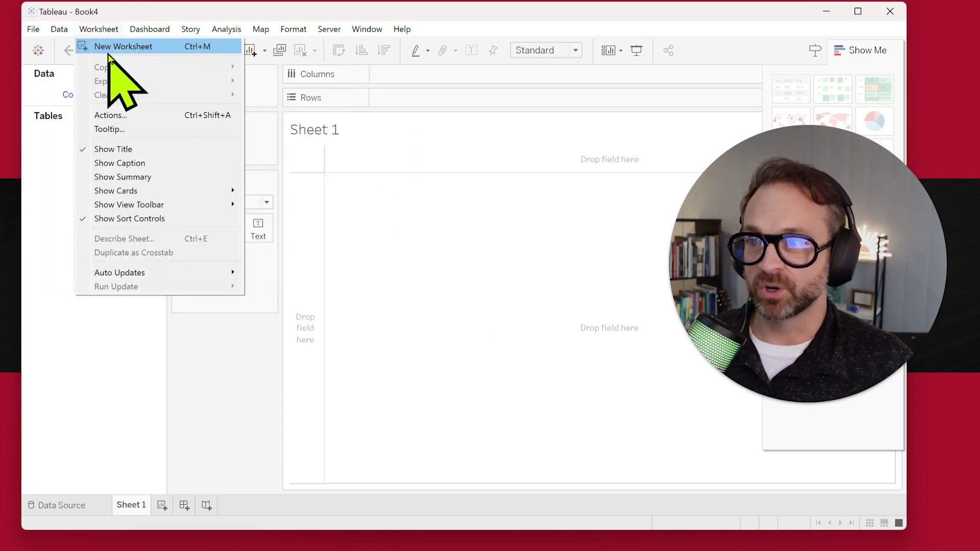
click(58, 114)
click(80, 98)
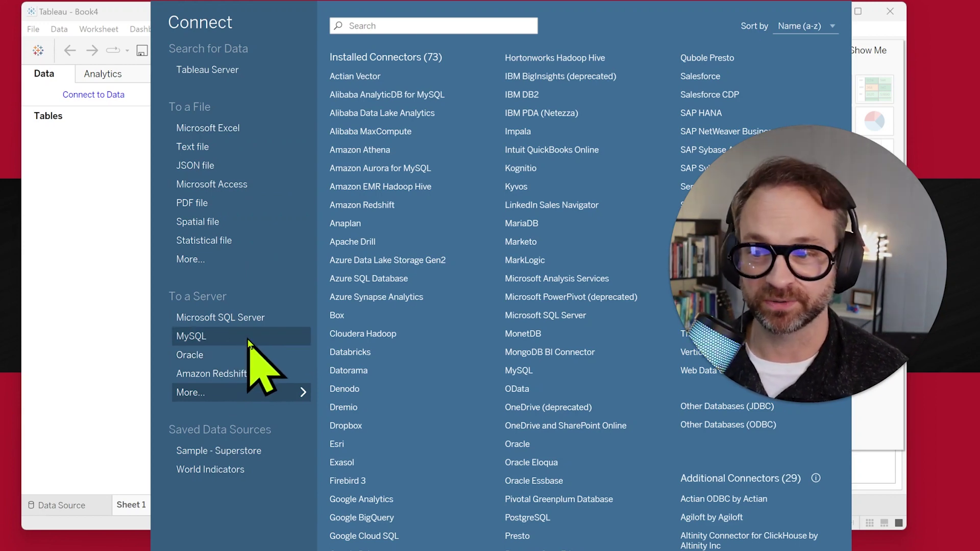
click(254, 264)
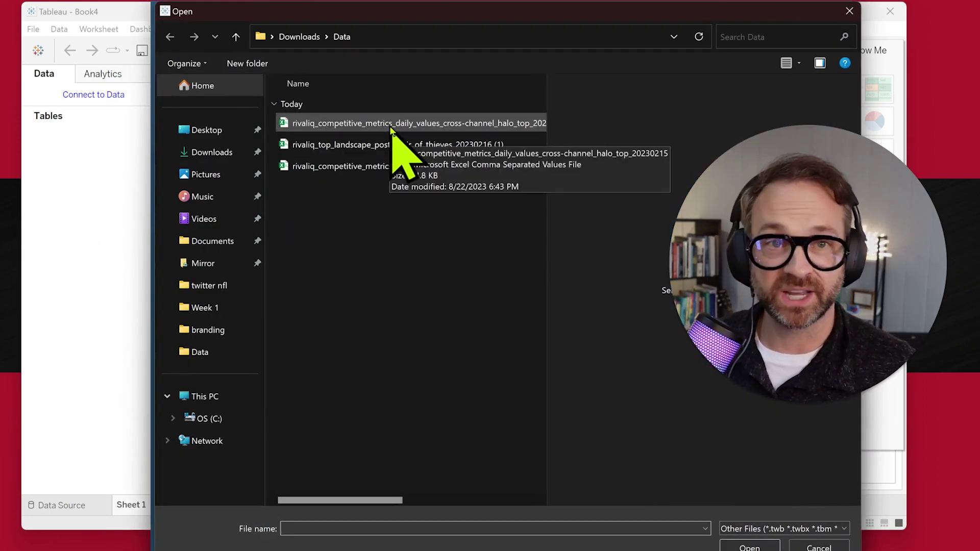
double_click(392, 132)
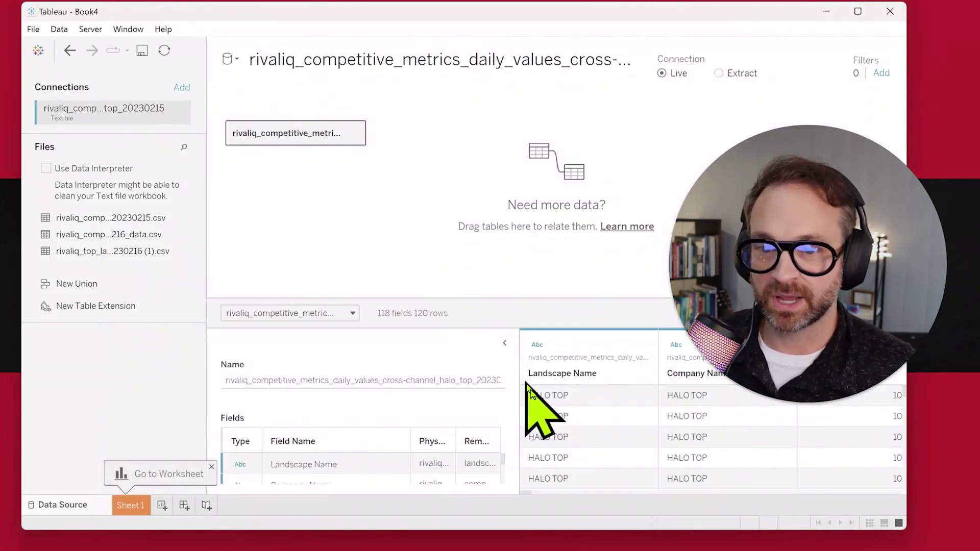
drag(519, 373, 456, 373)
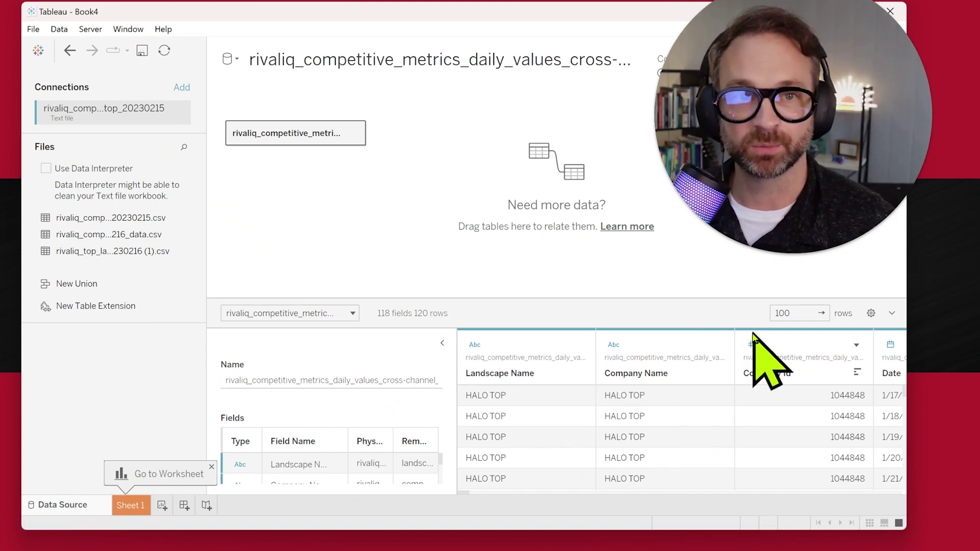
mouse_move(796, 361)
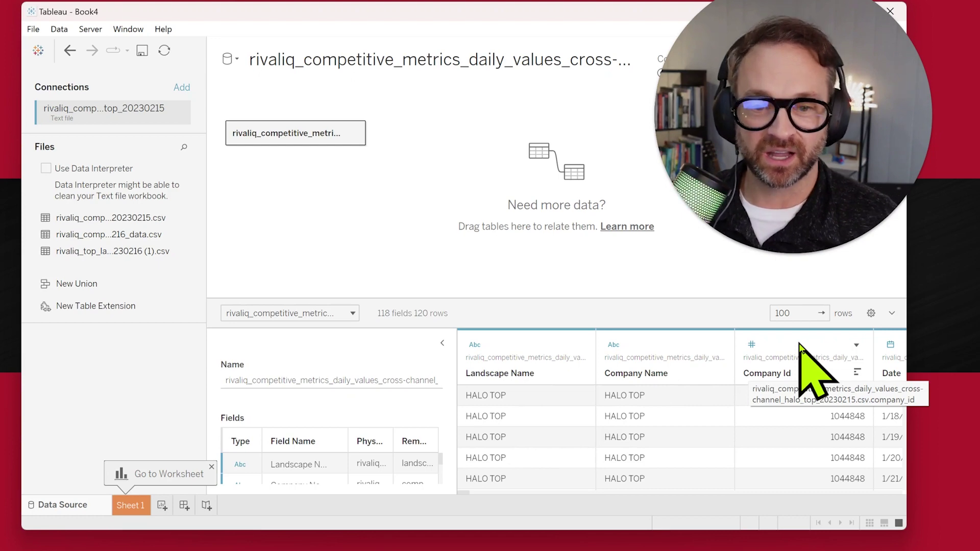
click(751, 345)
click(716, 346)
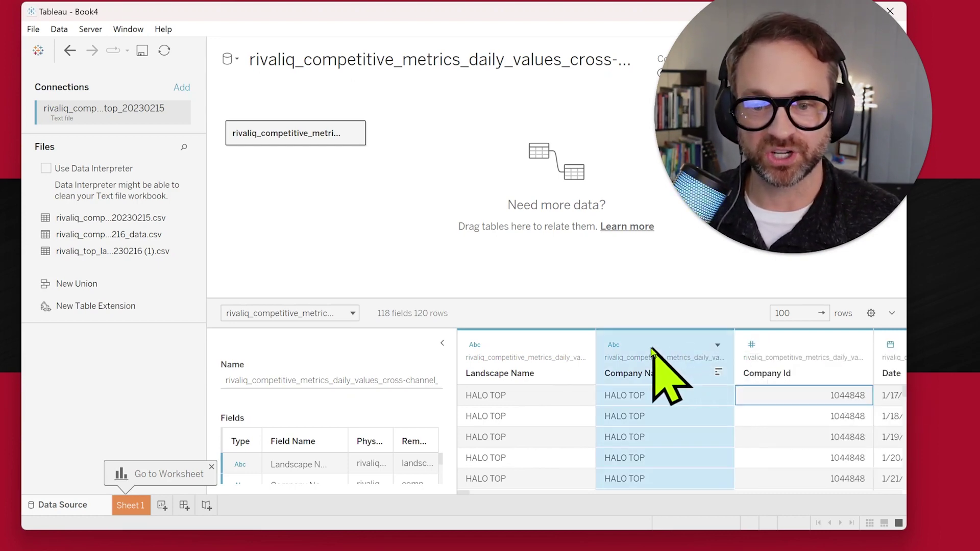
click(614, 347)
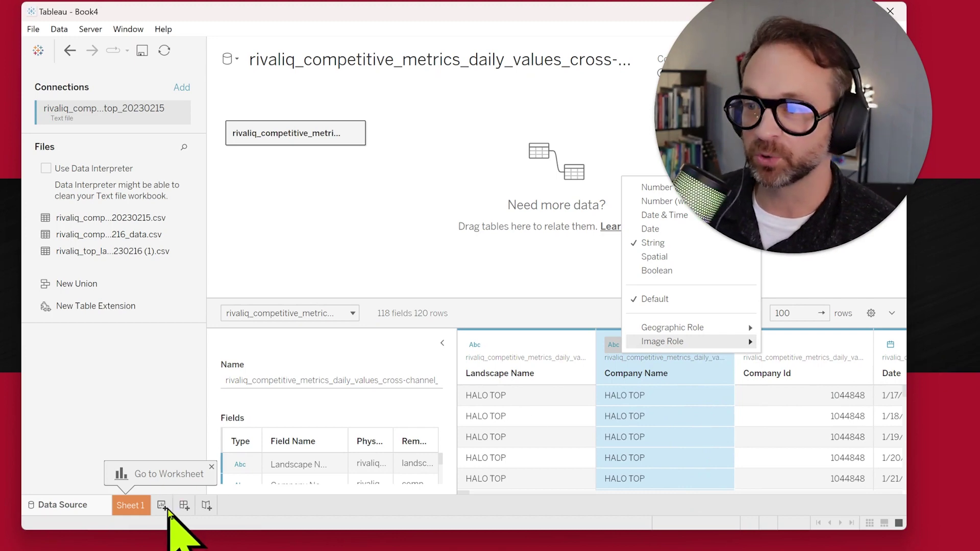
Switch to Sheet 1 and widen the Data pane to read the Twitter, YouTube and Cross Channel fields
click(130, 505)
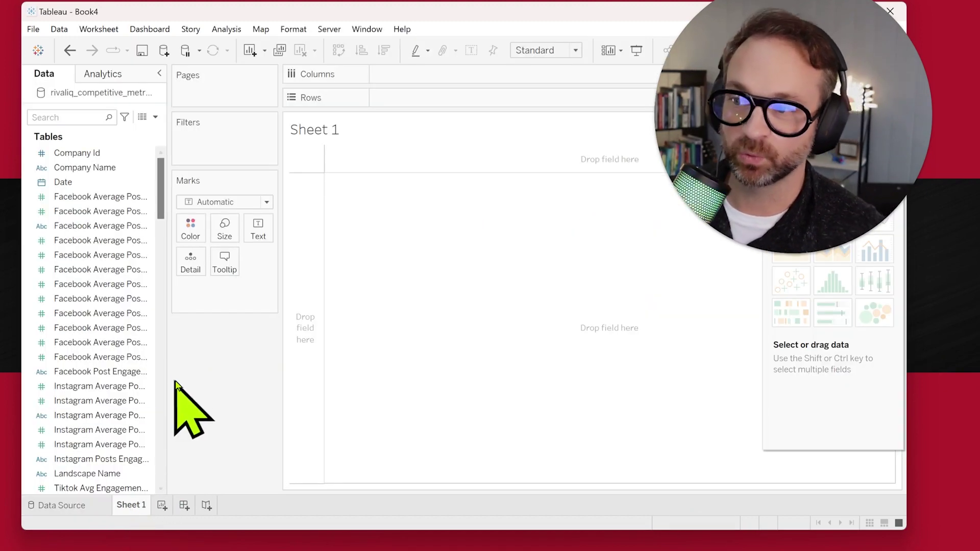
drag(167, 370, 287, 370)
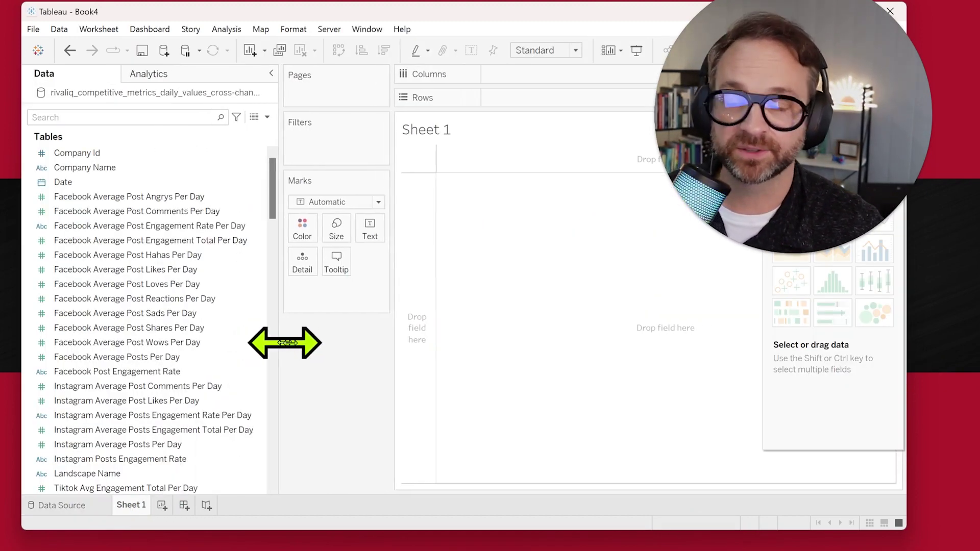
drag(288, 165, 291, 253)
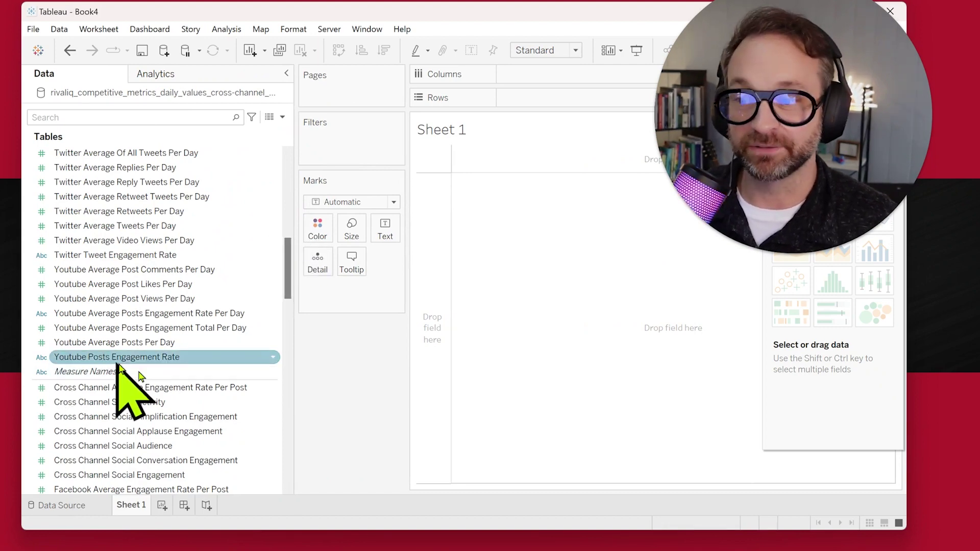
click(227, 387)
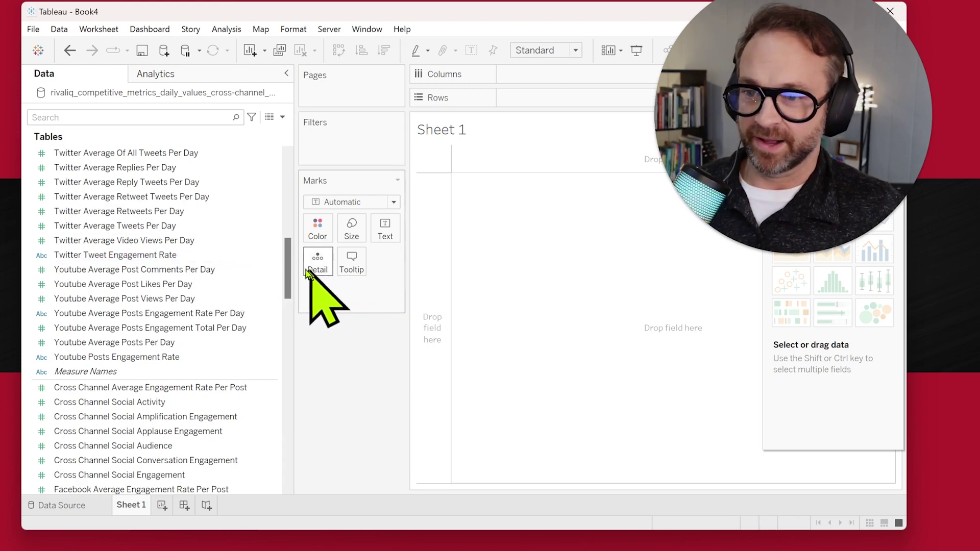
drag(289, 265, 288, 153)
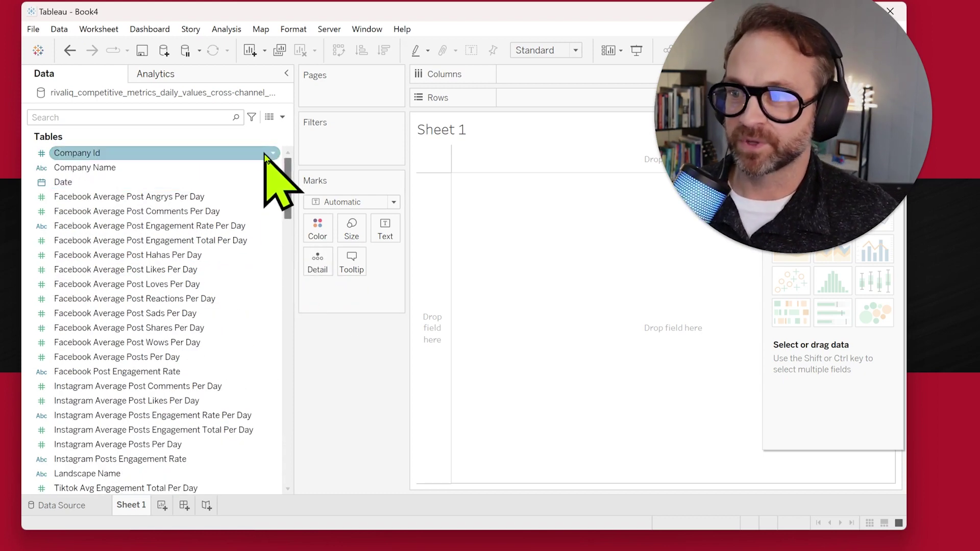
Review the Date, Company Name and Facebook Average Post Comments Per Day fields
click(193, 183)
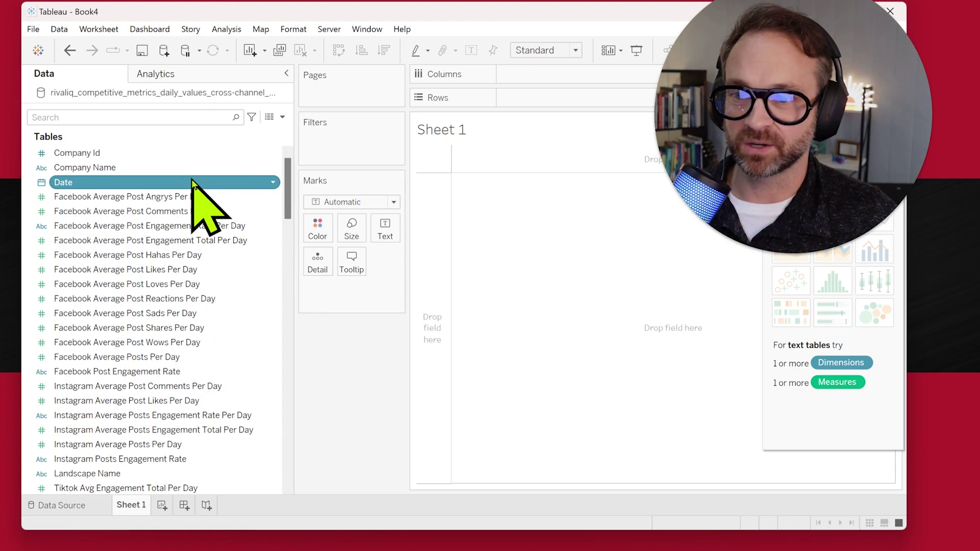
click(85, 168)
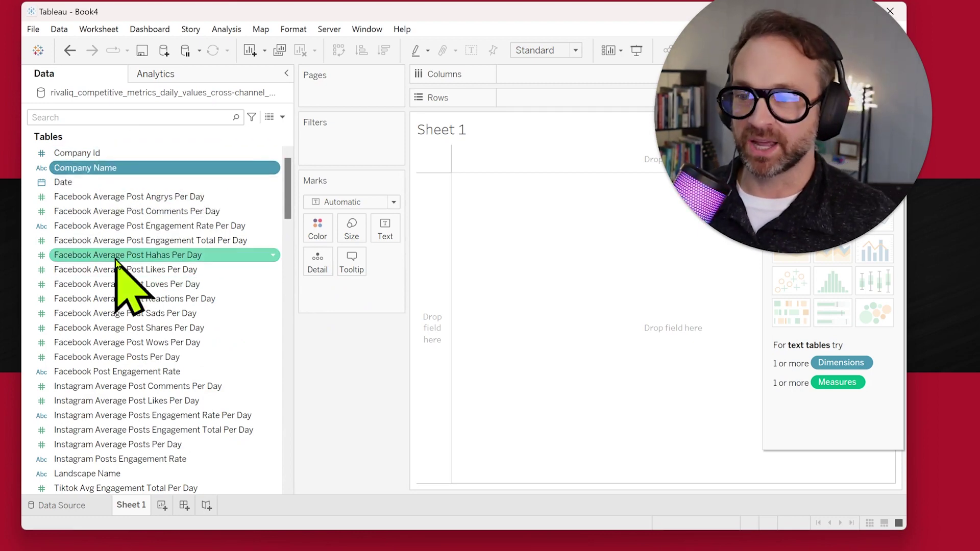
right_click(123, 212)
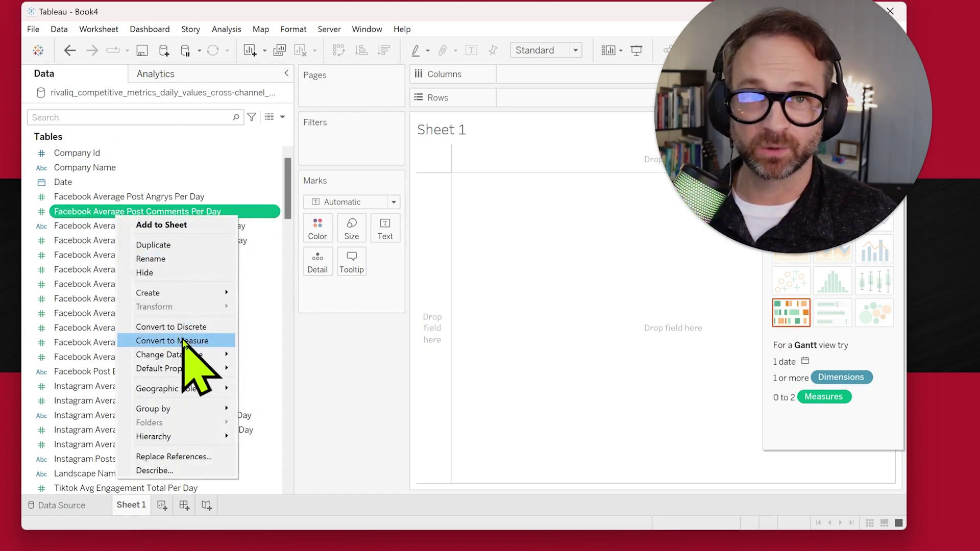
Convert Facebook Average Post Engagement Total through Wows Per Day into measures
click(110, 270)
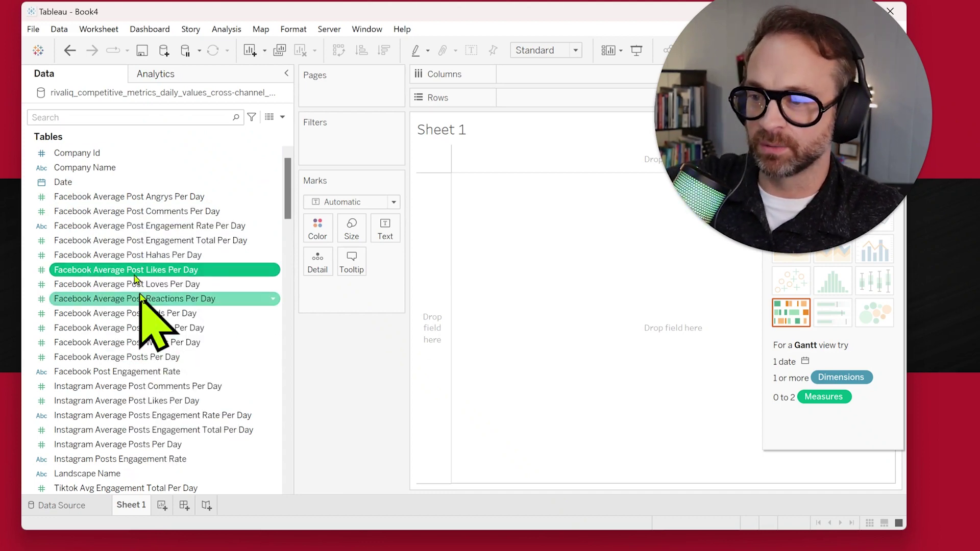
click(138, 240)
shift+click(145, 342)
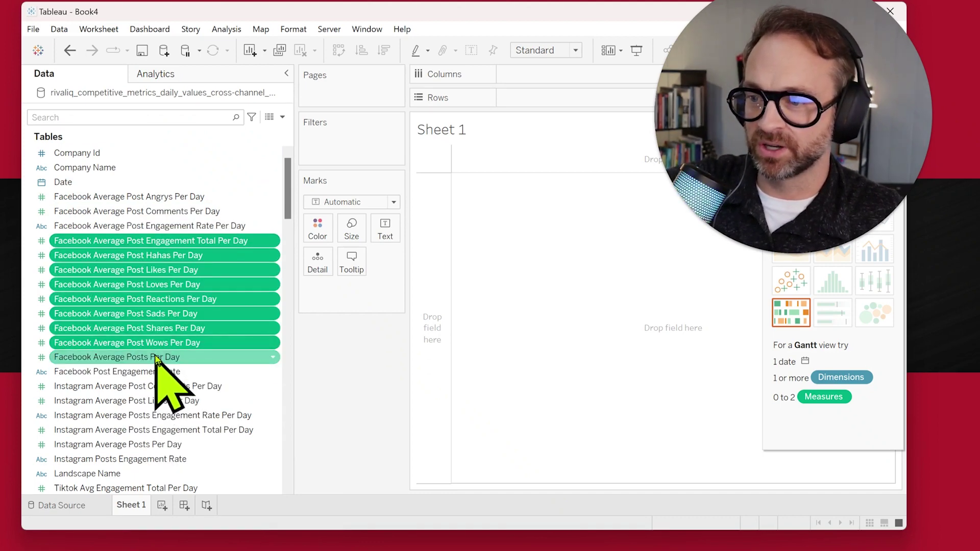
right_click(155, 284)
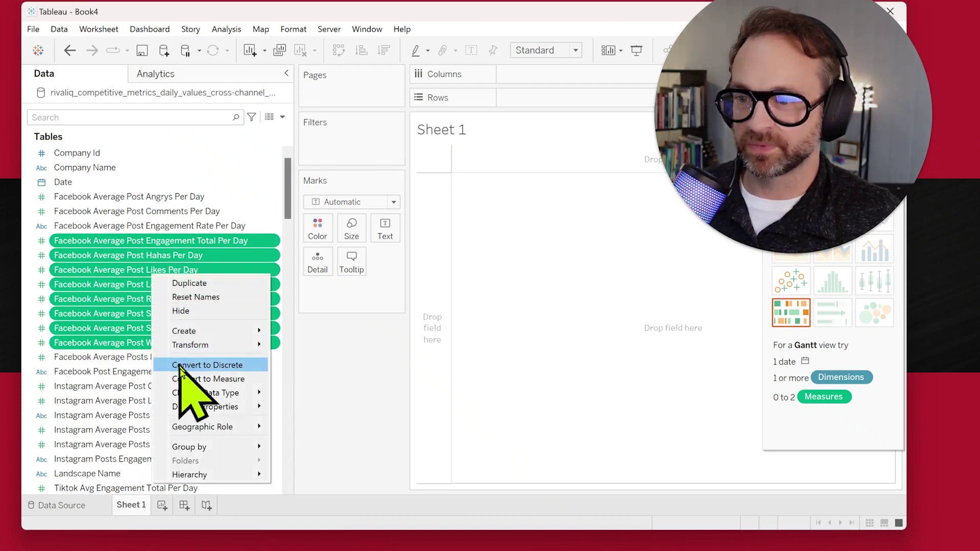
click(208, 378)
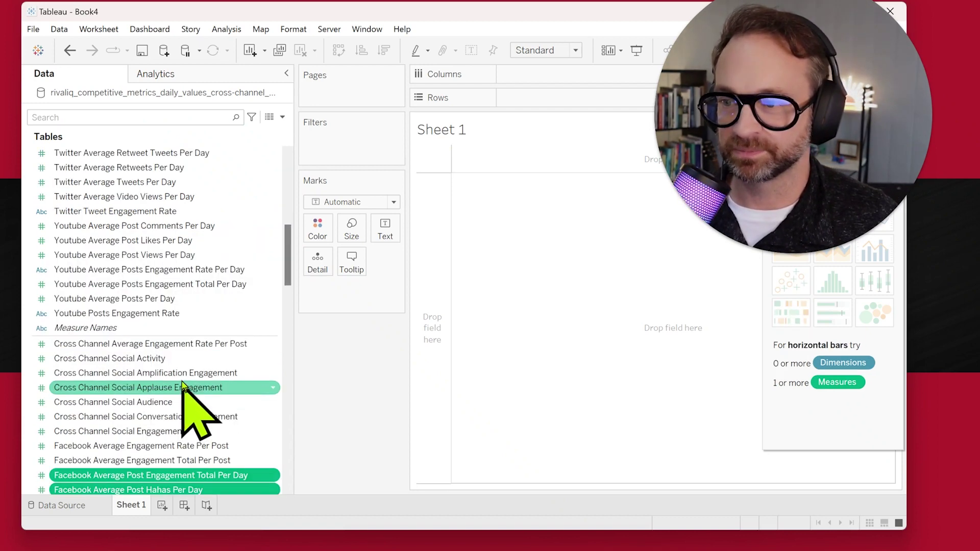
click(175, 392)
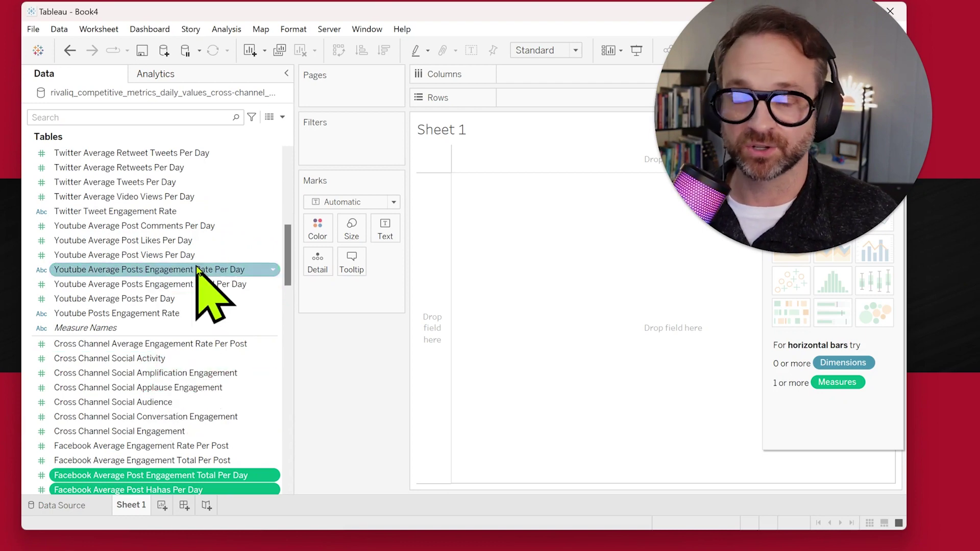
scroll(184, 306, up, 10)
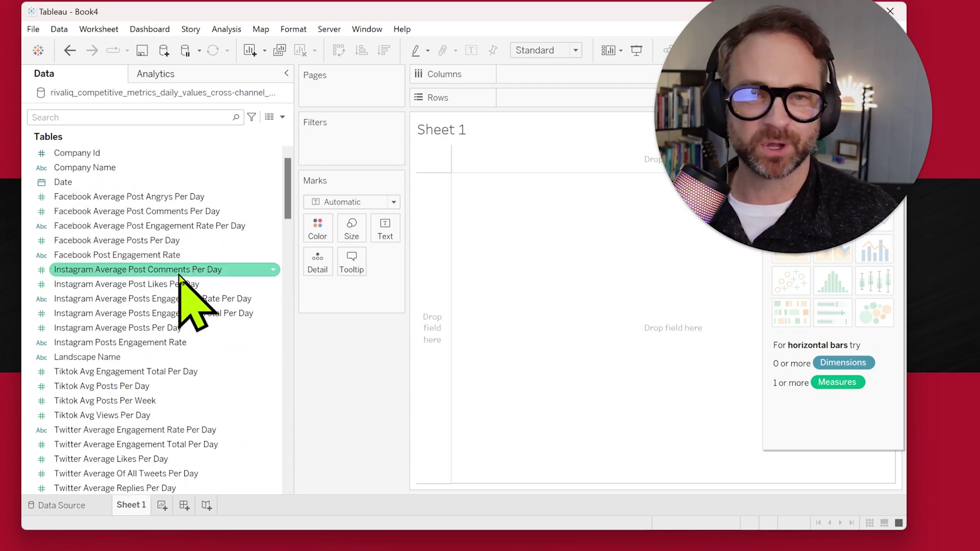
Inspect the Facebook engagement-rate and posts-per-day fields, bringing up the engagement rate's options
click(117, 255)
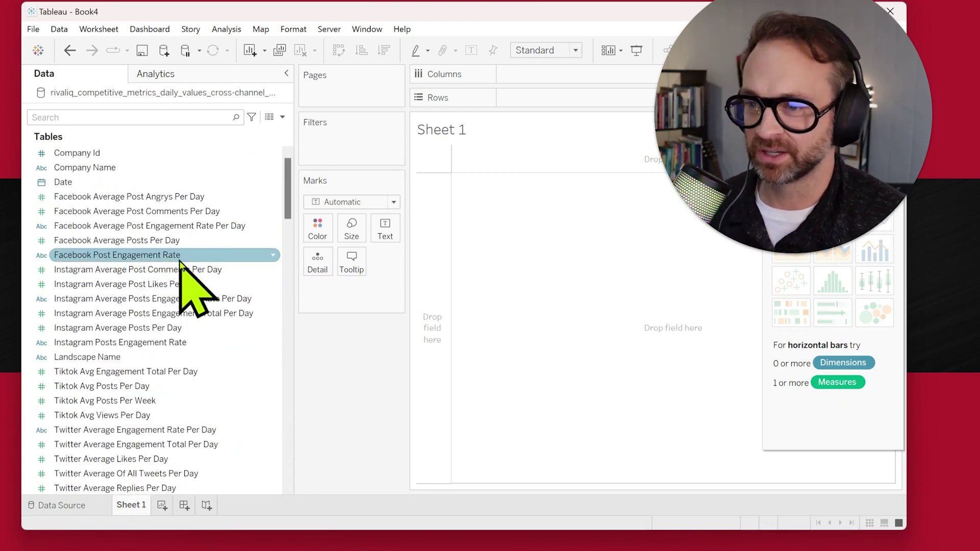
click(207, 241)
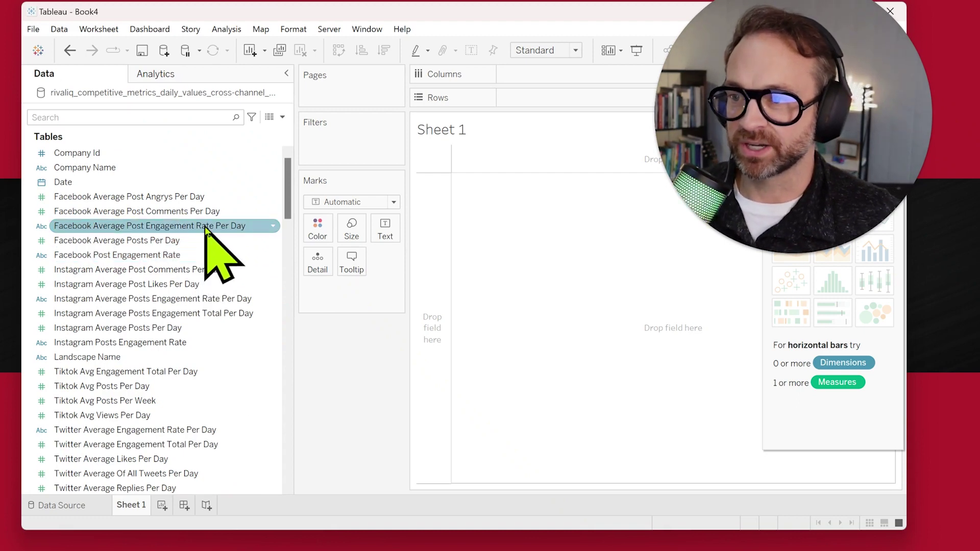
right_click(161, 228)
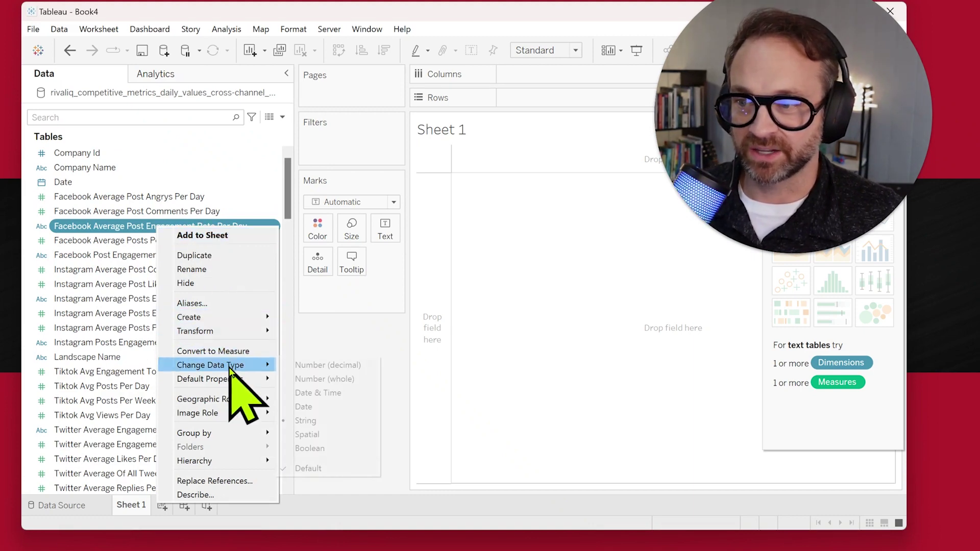
mouse_move(210, 365)
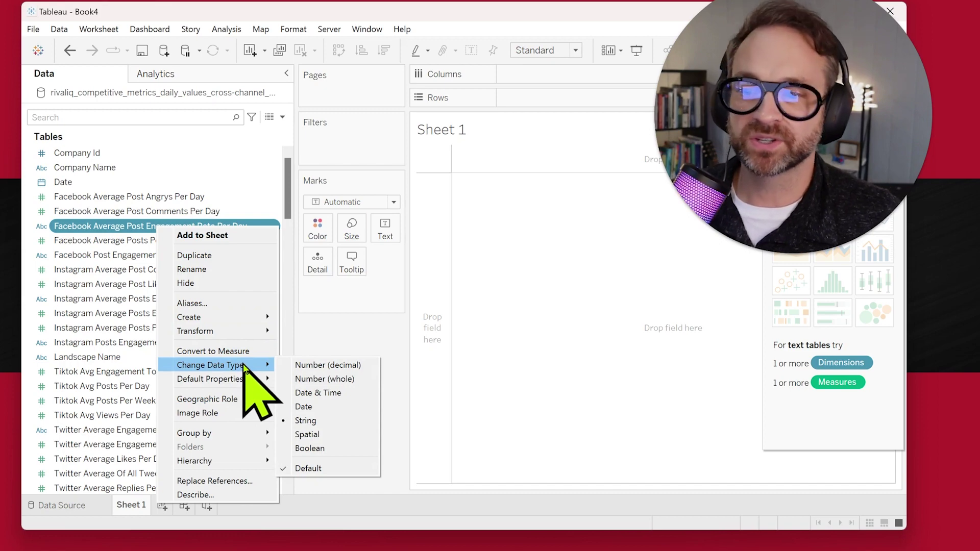
Change Facebook Average Post Engagement Rate Per Day to Number (decimal)
click(306, 368)
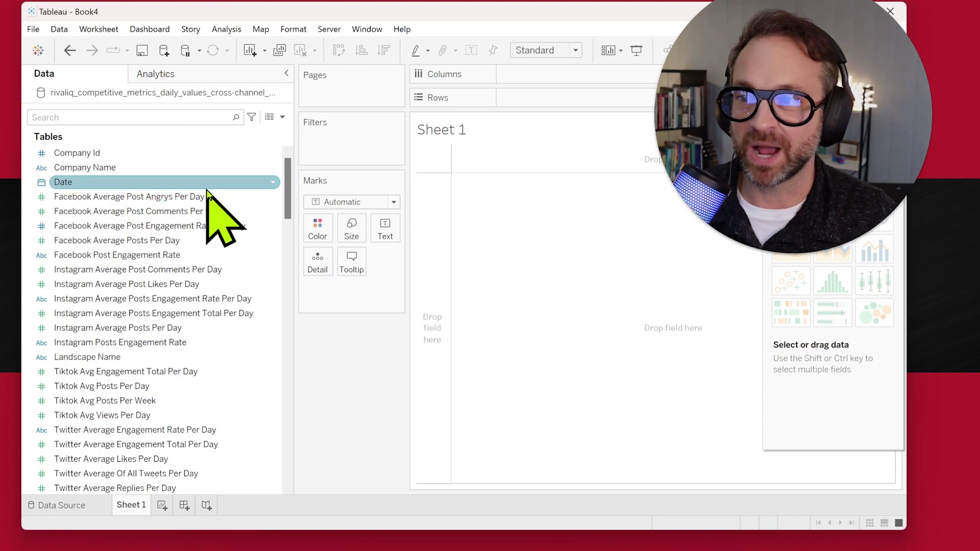
click(207, 184)
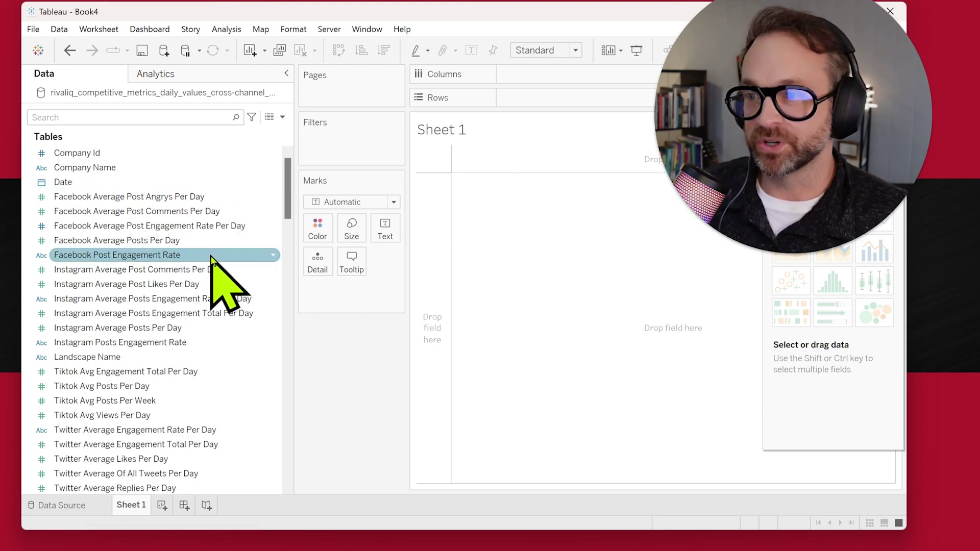
scroll(207, 398, down, 1)
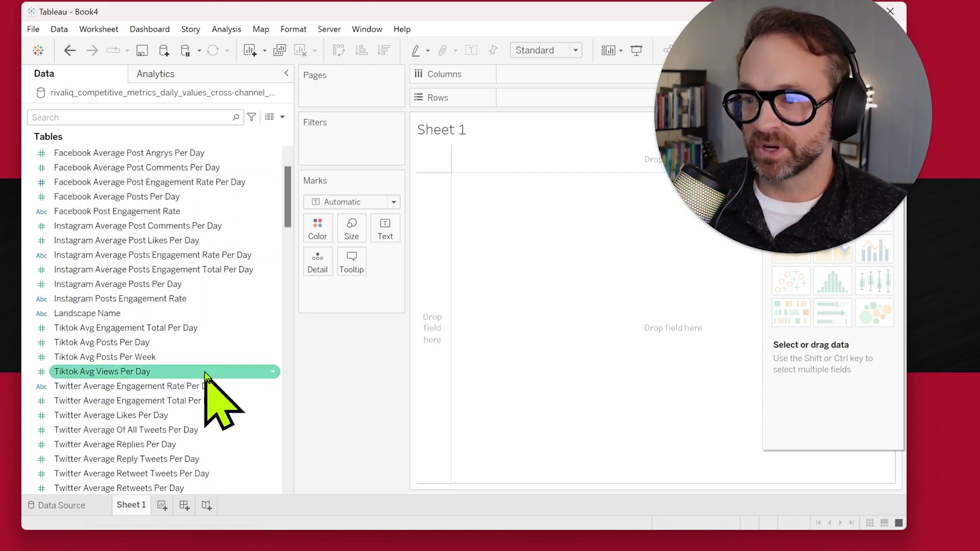
scroll(206, 375, down, 1)
scroll(206, 375, down, 1)
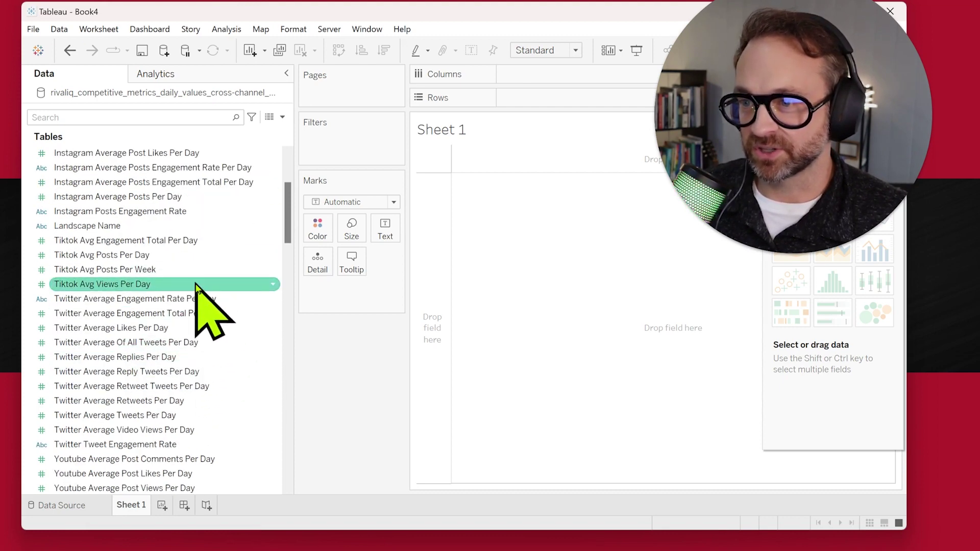
scroll(207, 230, down, 1)
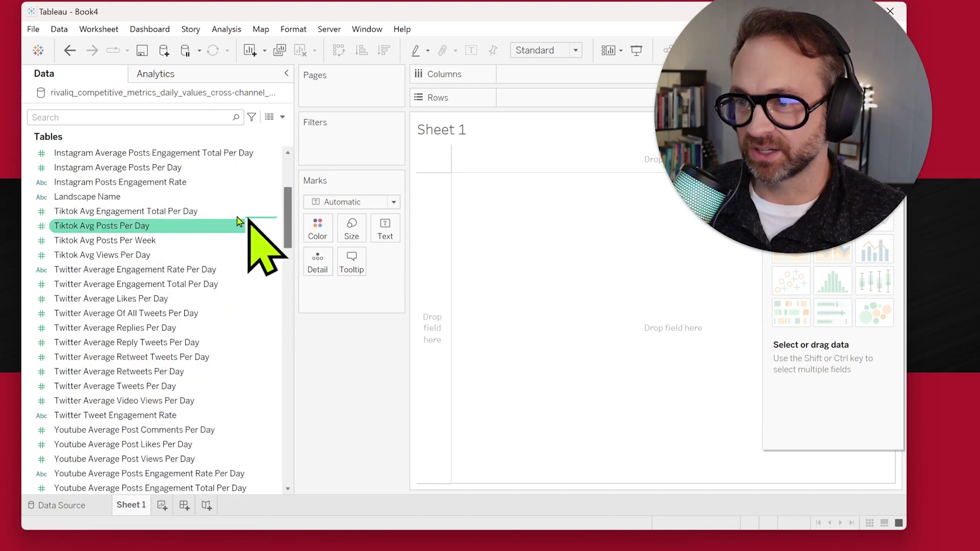
Convert the four Tiktok Avg per-day and per-week fields into measures
click(209, 212)
ctrl+click(212, 241)
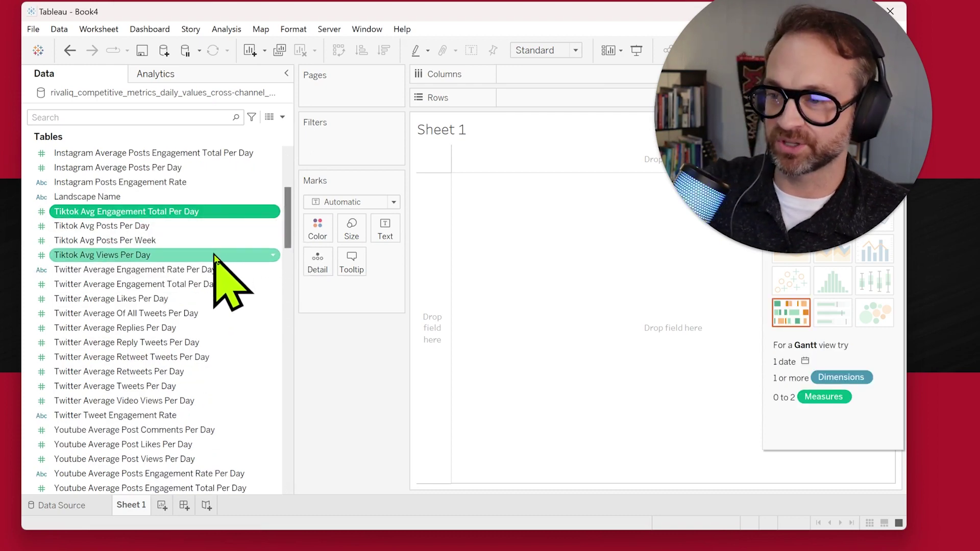
ctrl+click(216, 255)
right_click(216, 255)
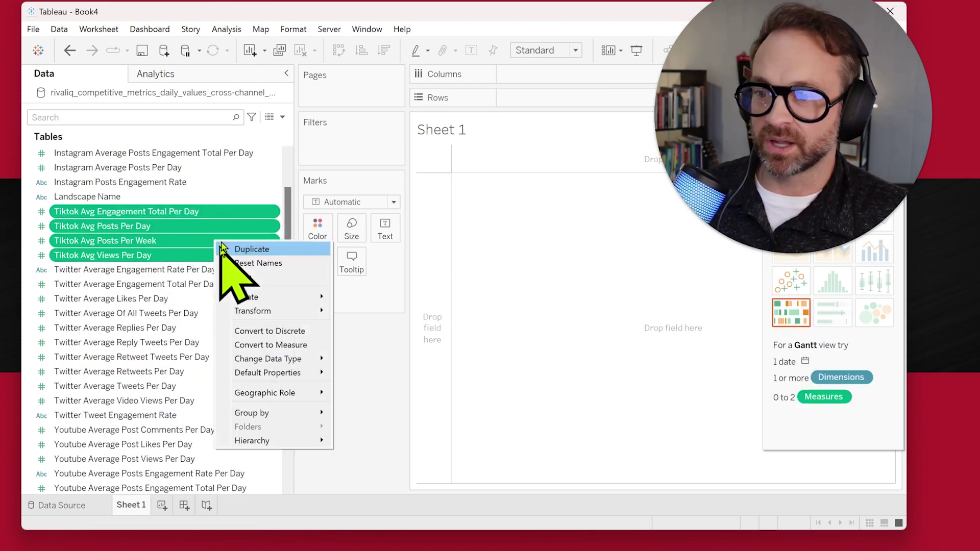
click(270, 344)
drag(287, 253, 297, 373)
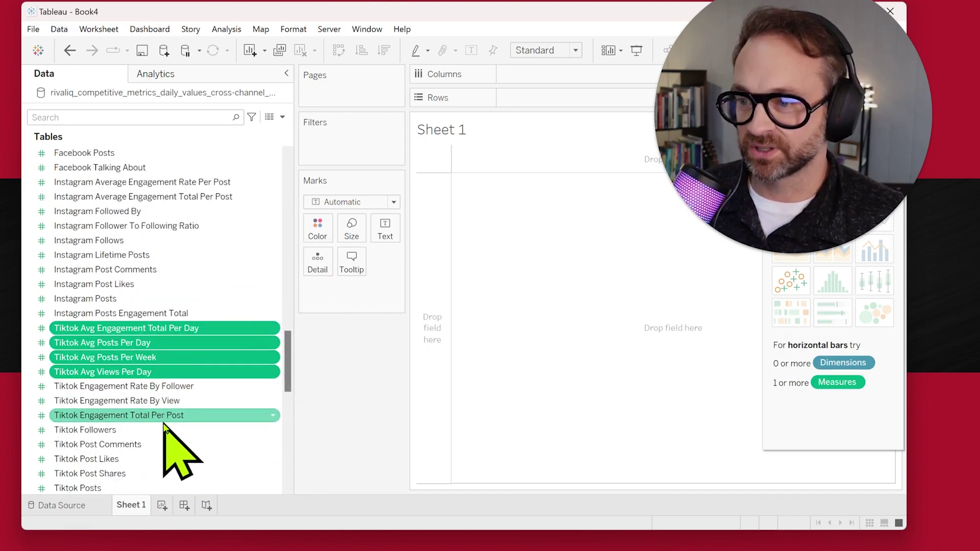
scroll(164, 475, down, 2)
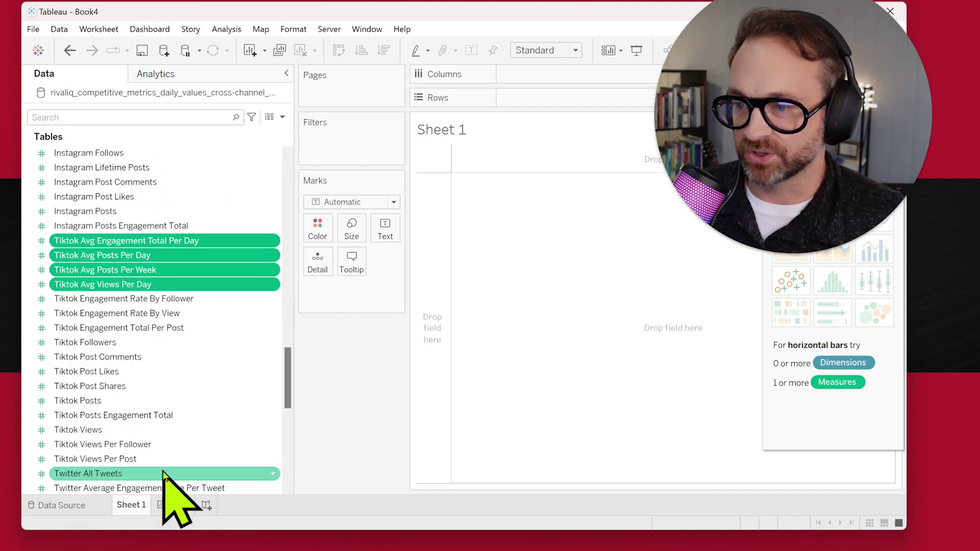
click(177, 431)
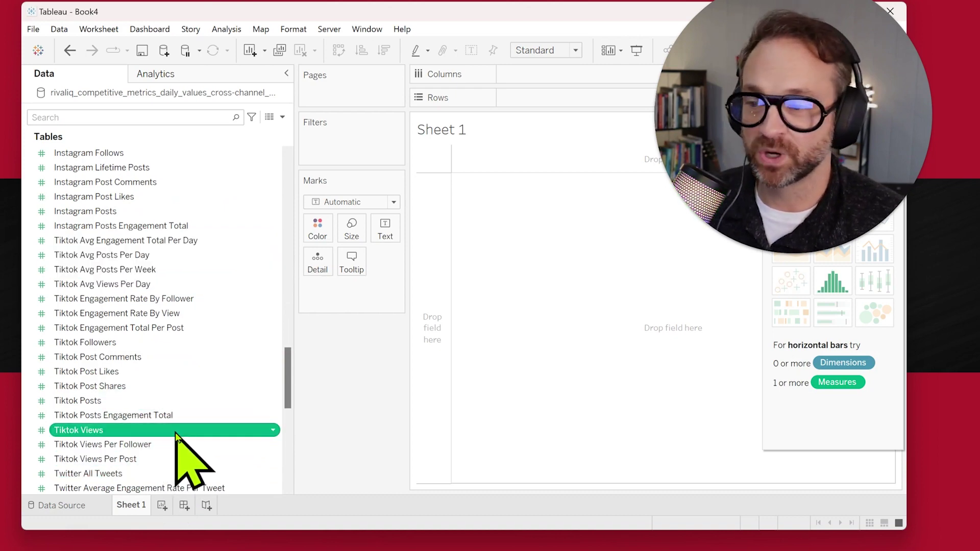
ctrl+click(255, 402)
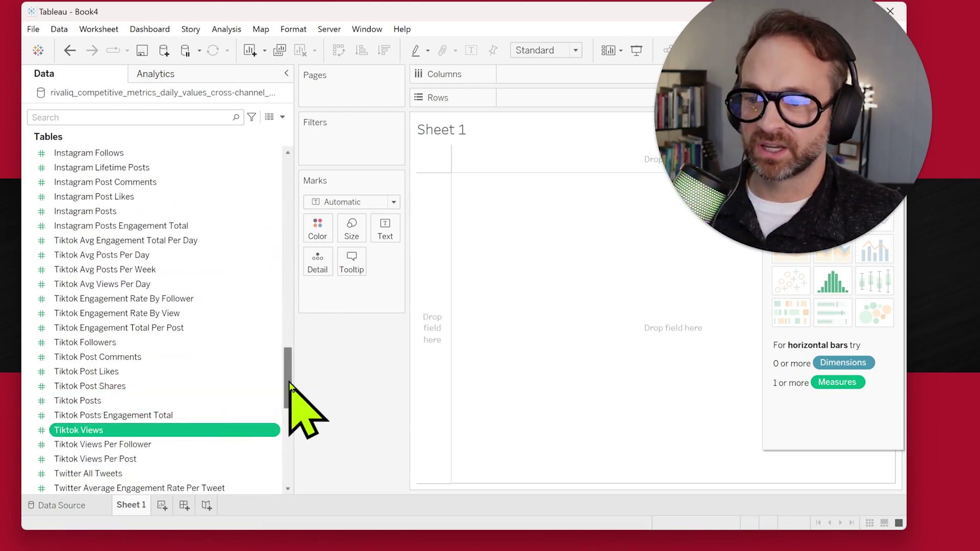
drag(290, 387, 292, 124)
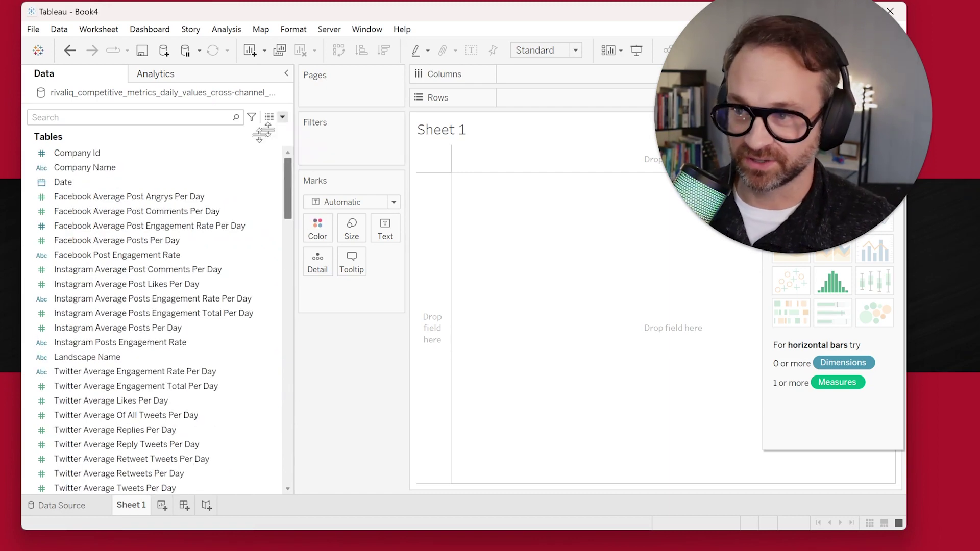
Place Date on Columns as a continuous Exact Date axis
click(175, 183)
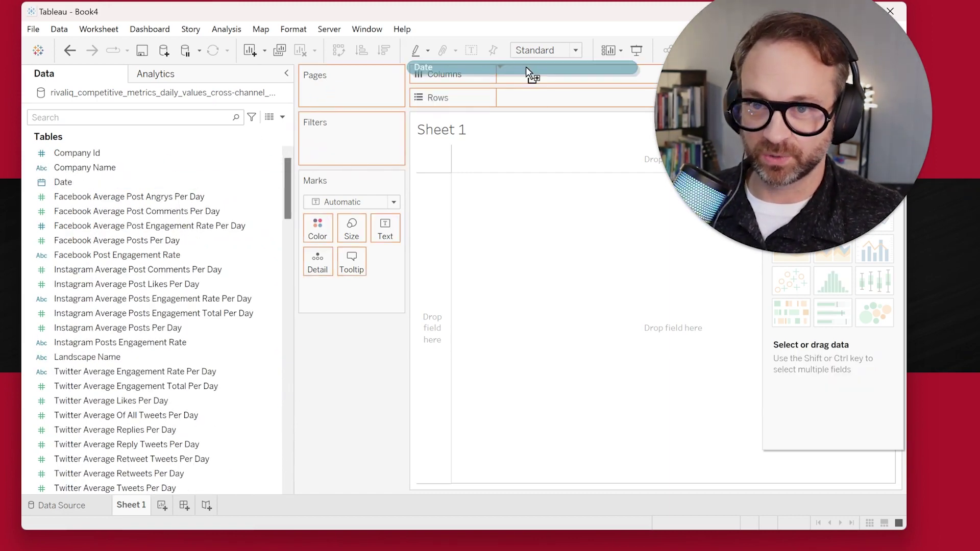
drag(170, 183, 536, 74)
right_click(541, 75)
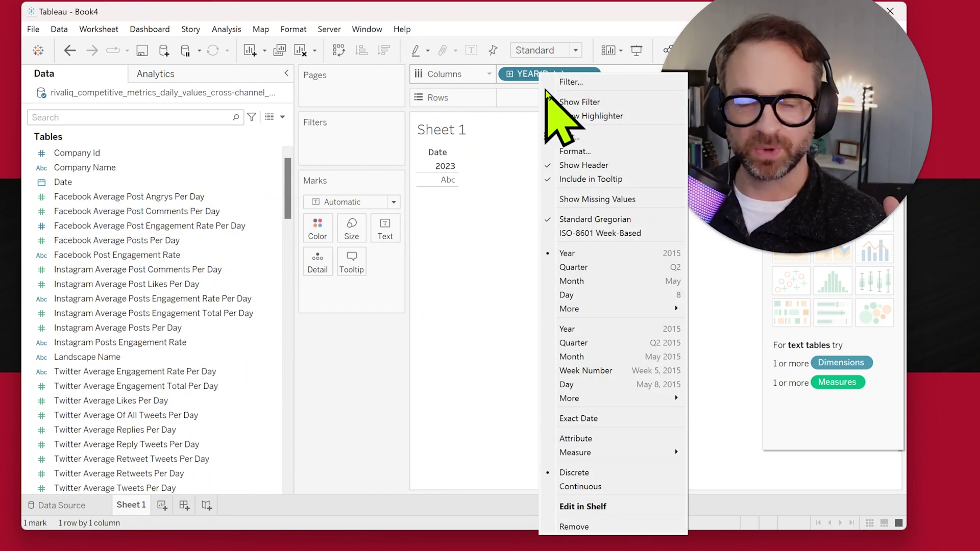
click(601, 420)
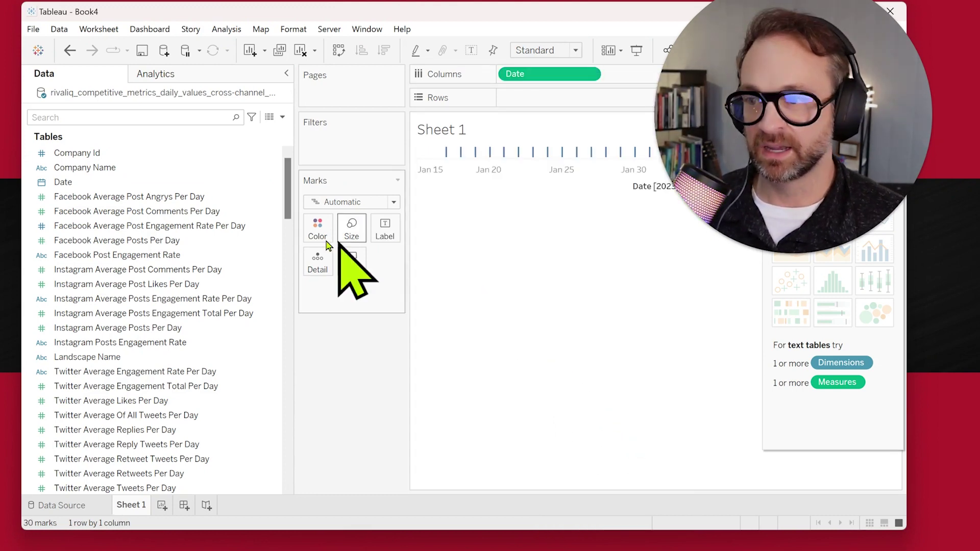
click(260, 182)
click(196, 128)
text(tikto)
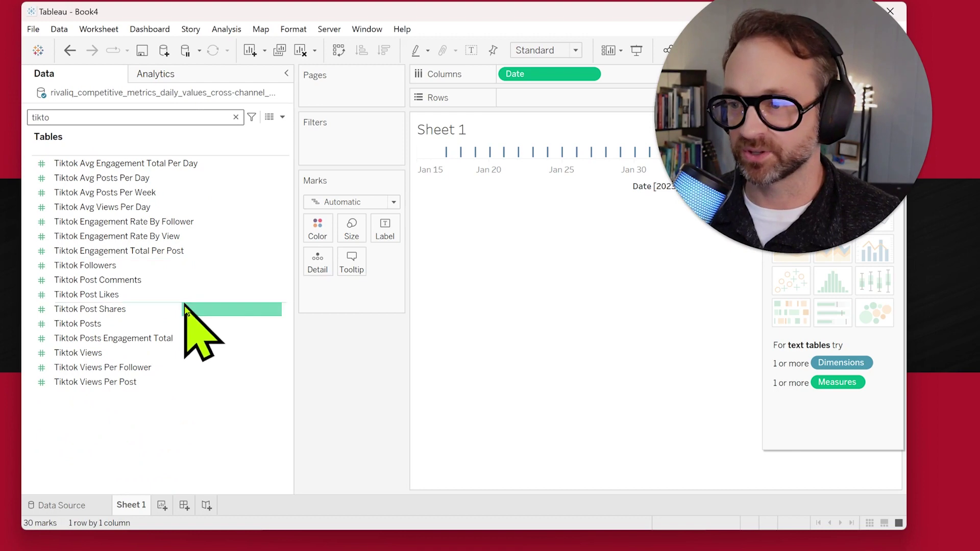
Plot Tiktok Views on Rows, colour by Company Name, and hide Show Me
drag(77, 352, 573, 99)
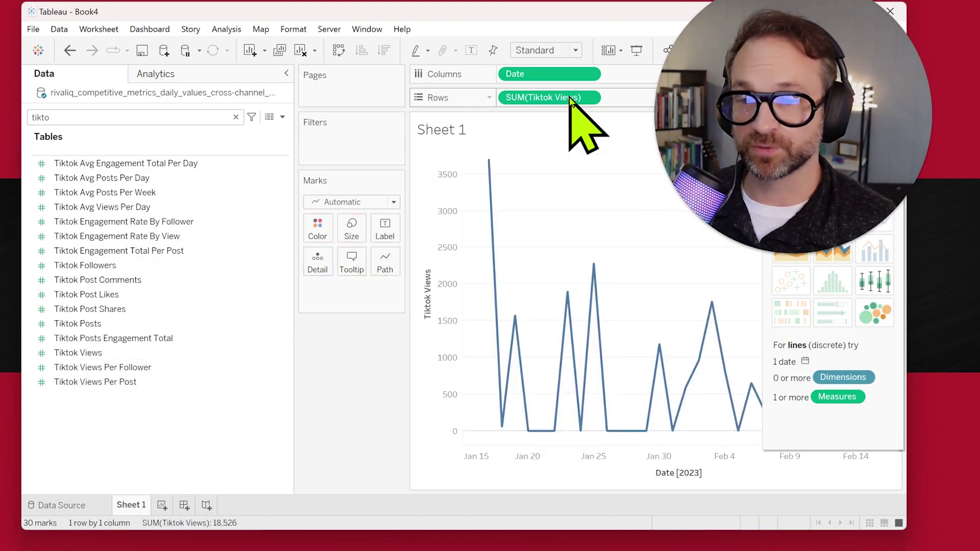
click(236, 117)
click(169, 169)
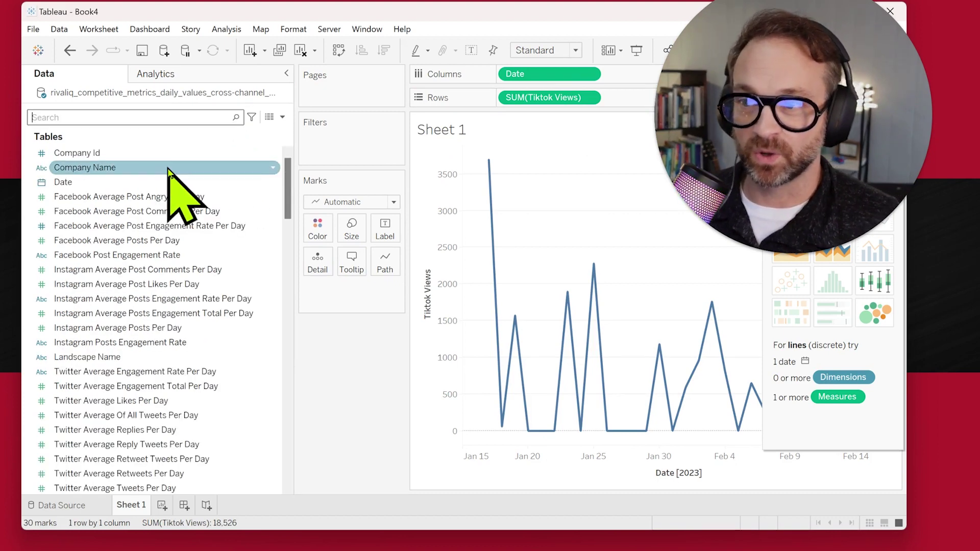
click(124, 169)
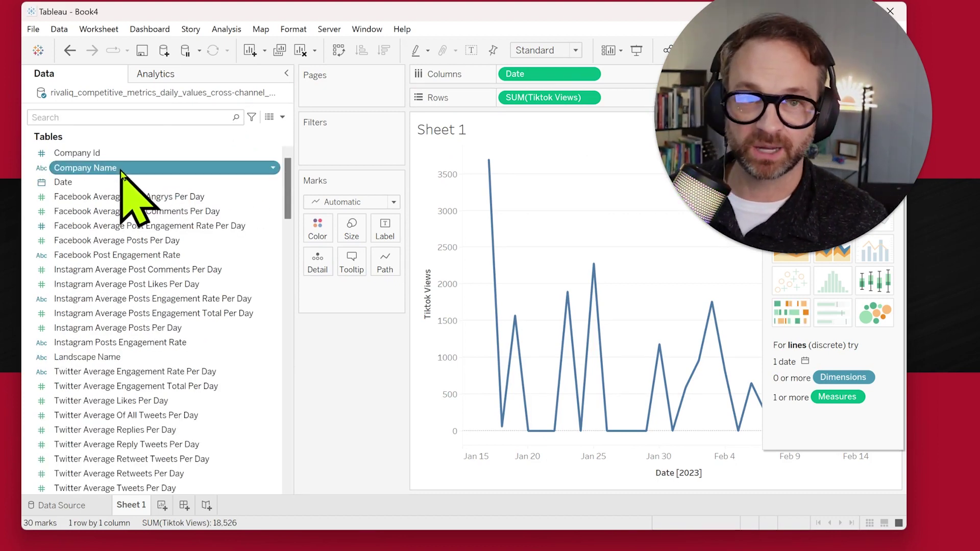
drag(124, 170, 322, 235)
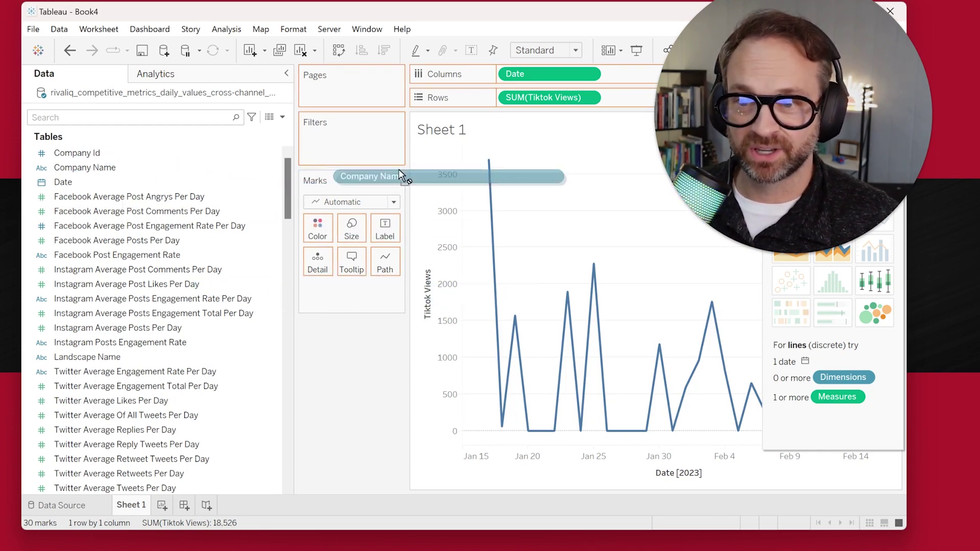
drag(323, 236, 317, 232)
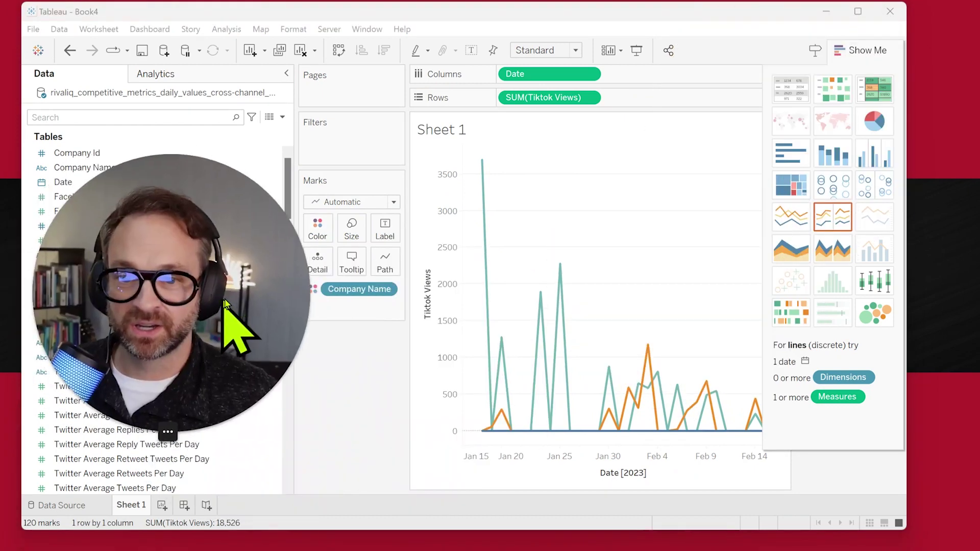
click(867, 50)
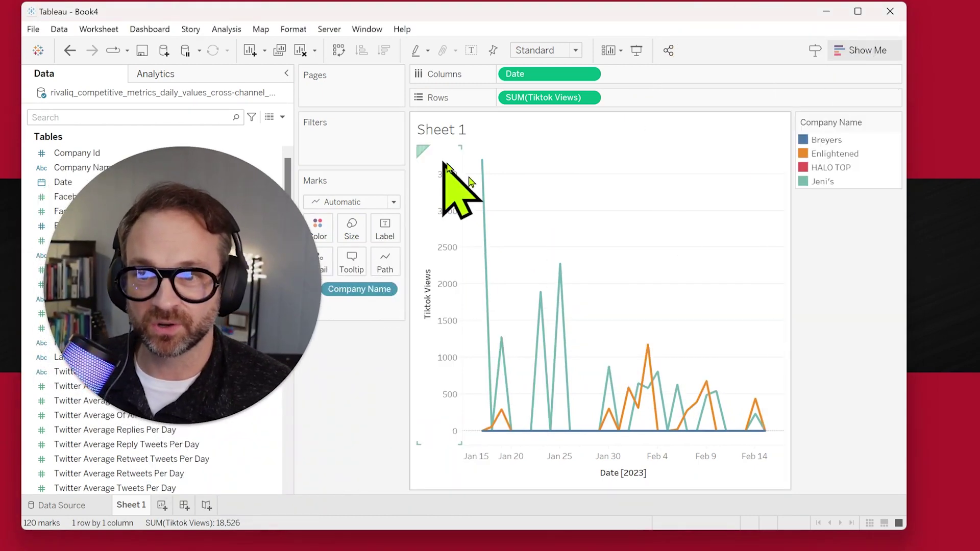
Rename the Sheet 1 tab to TikTok Views
double_click(130, 506)
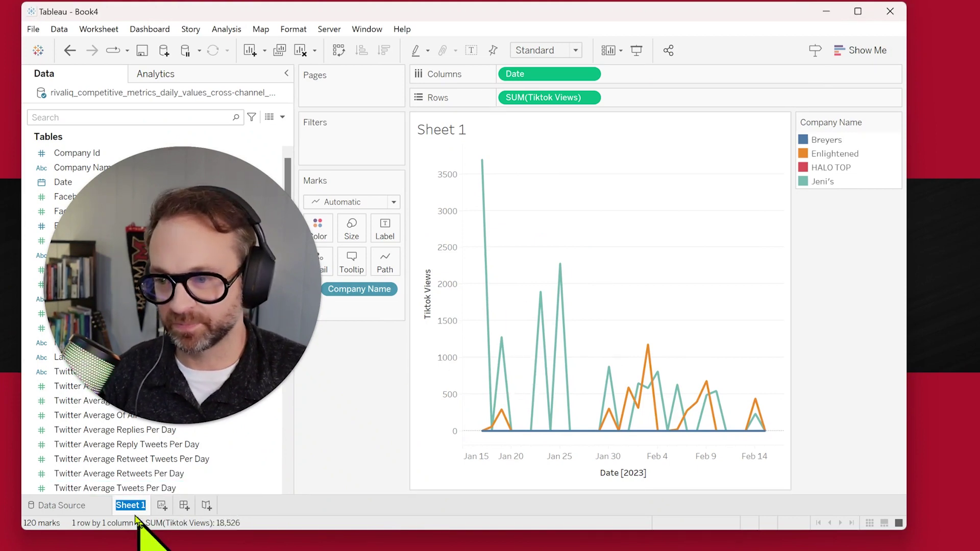
drag(116, 505, 134, 507)
text(Tik)
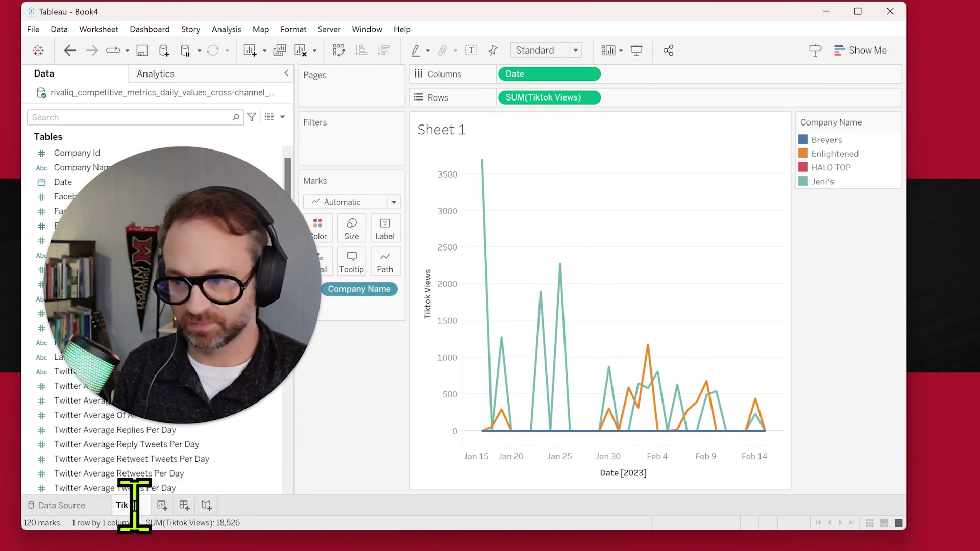
key(Delete)
key(Delete)
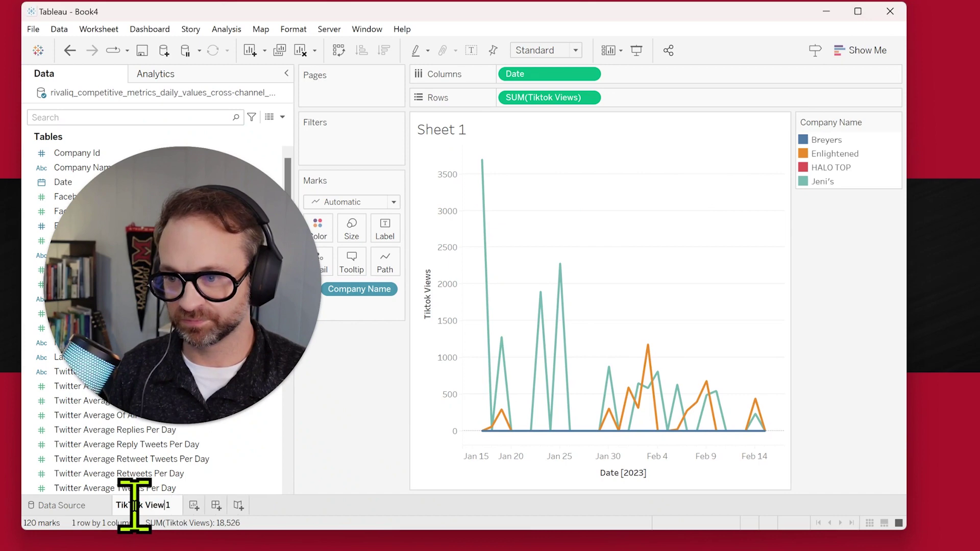
text(s)
key(Return)
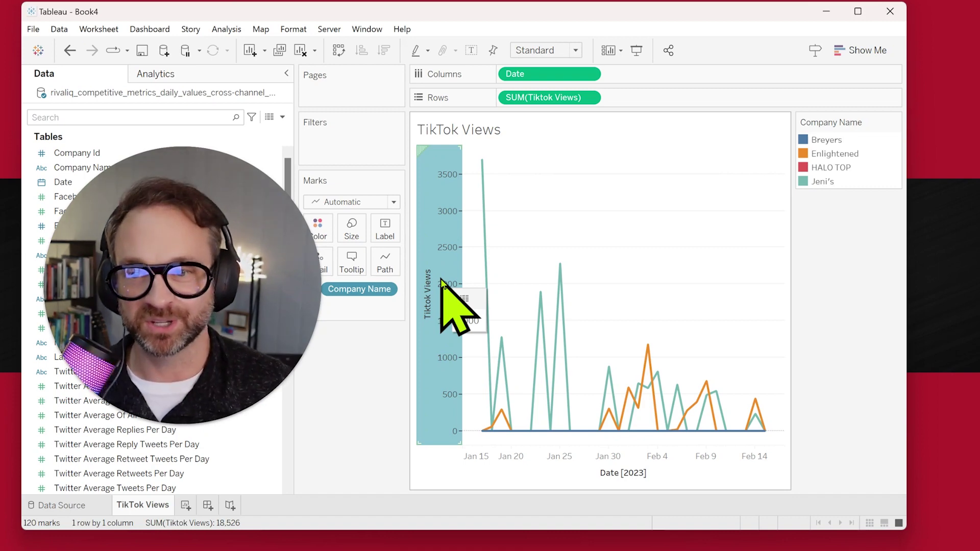
Open and close the Tiktok Views axis settings without making changes
double_click(444, 284)
click(427, 364)
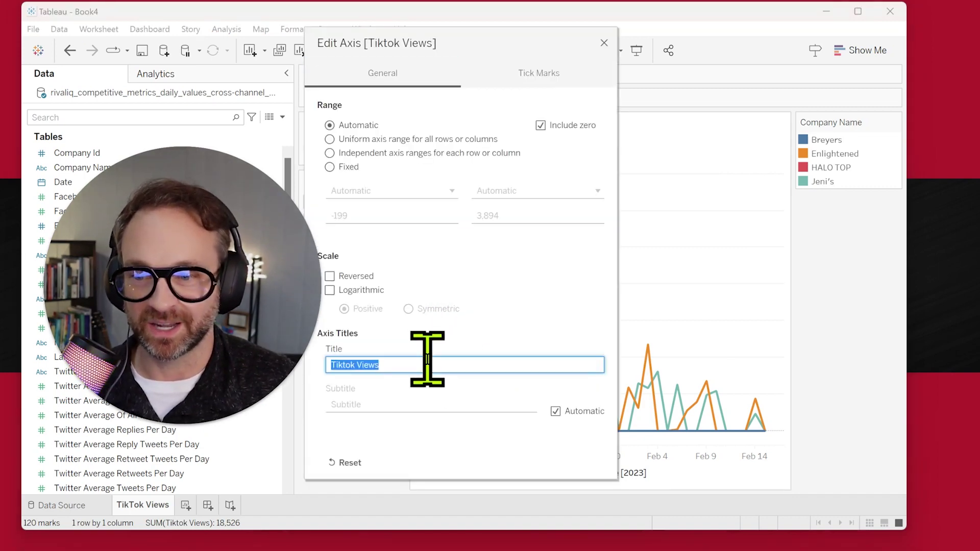
click(604, 44)
click(608, 50)
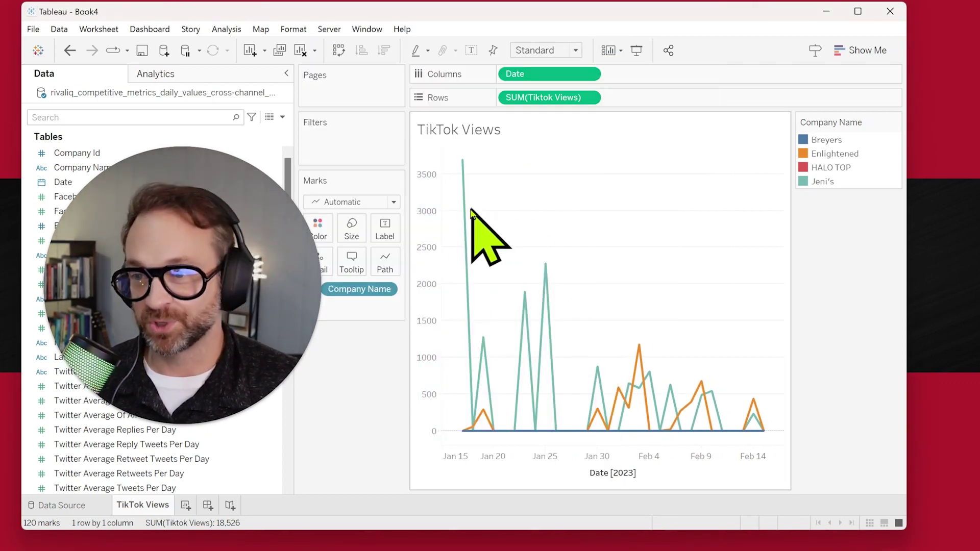
double_click(504, 134)
Rename the sheet tab to TikTok Views by Company
drag(398, 234, 625, 239)
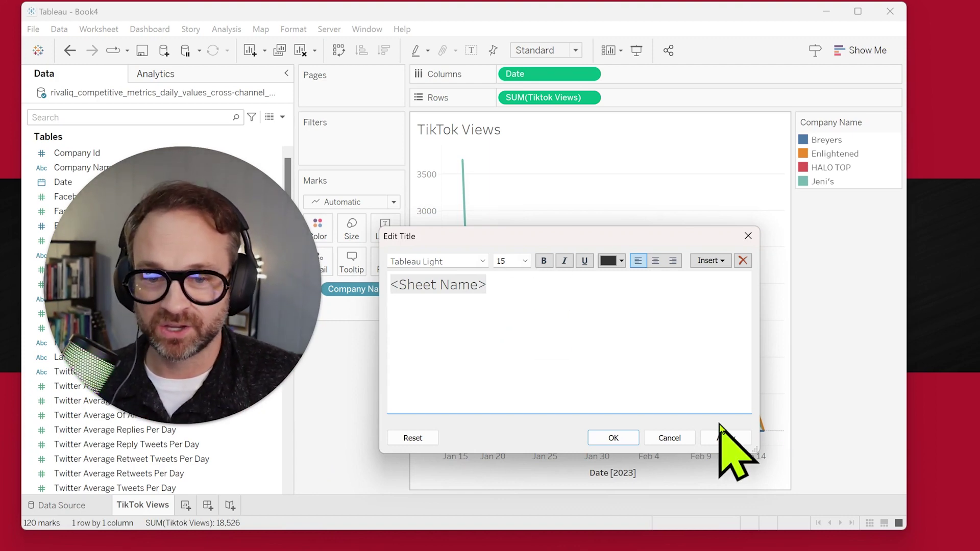
click(613, 438)
double_click(156, 505)
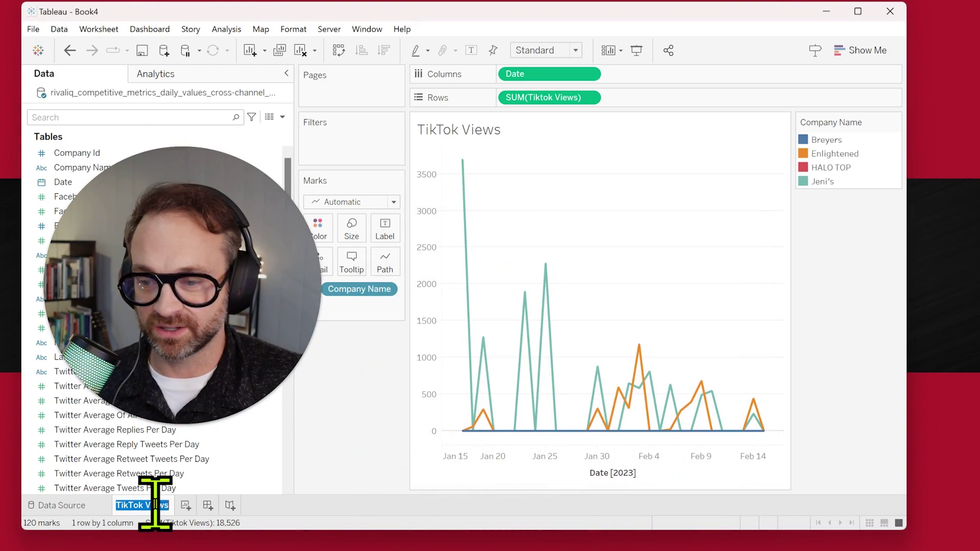
click(155, 505)
text(by Company)
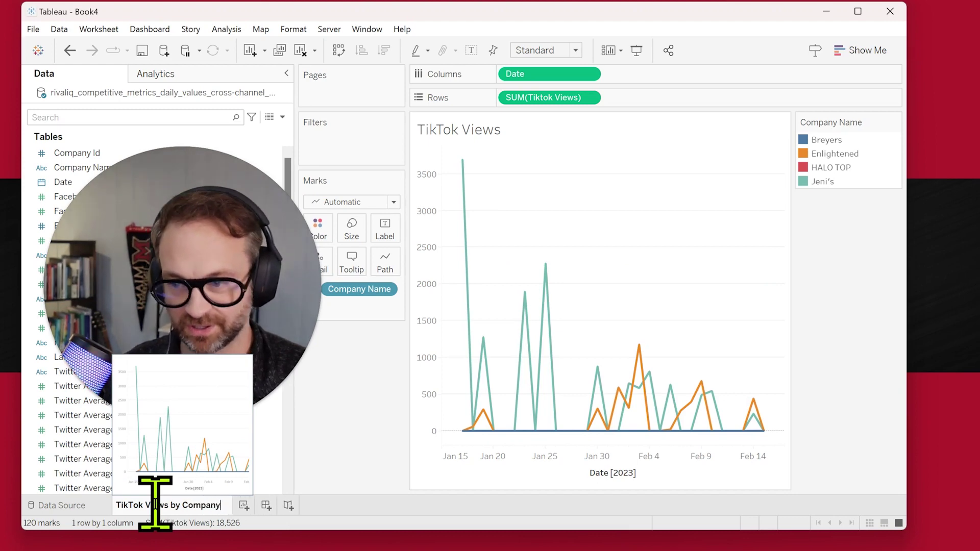
key(Return)
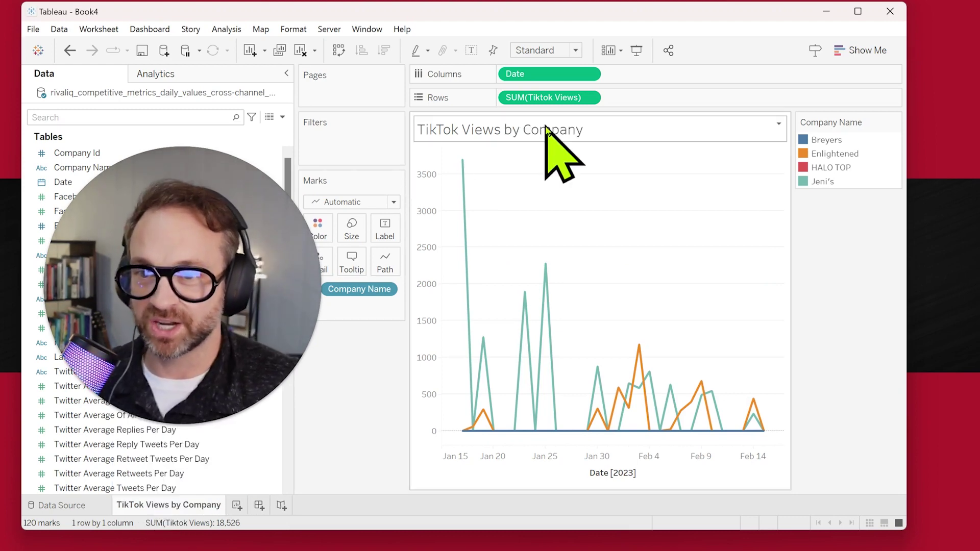
Add a '2023 Jan & Feb' second line to the title and bold the sheet-name line
double_click(560, 130)
text(2023 Jan & Feb)
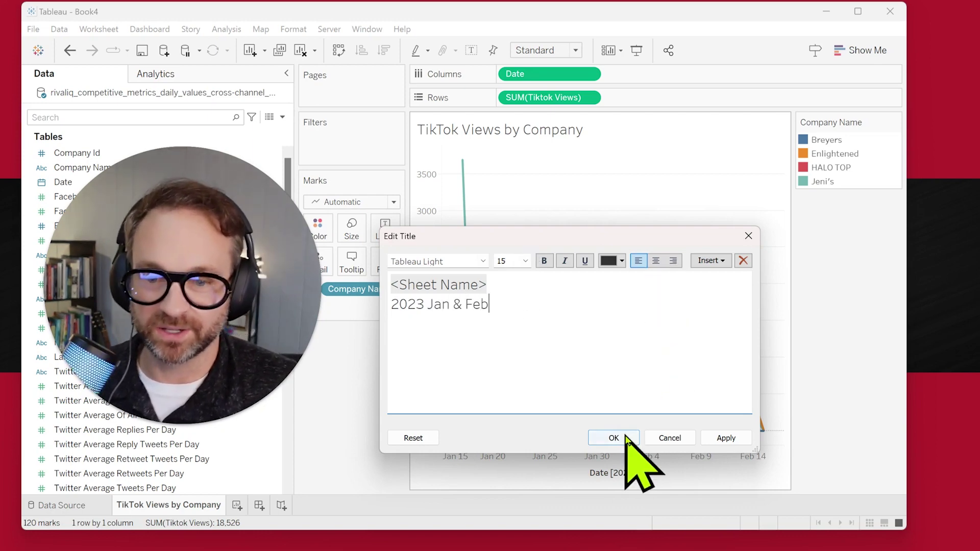
click(613, 438)
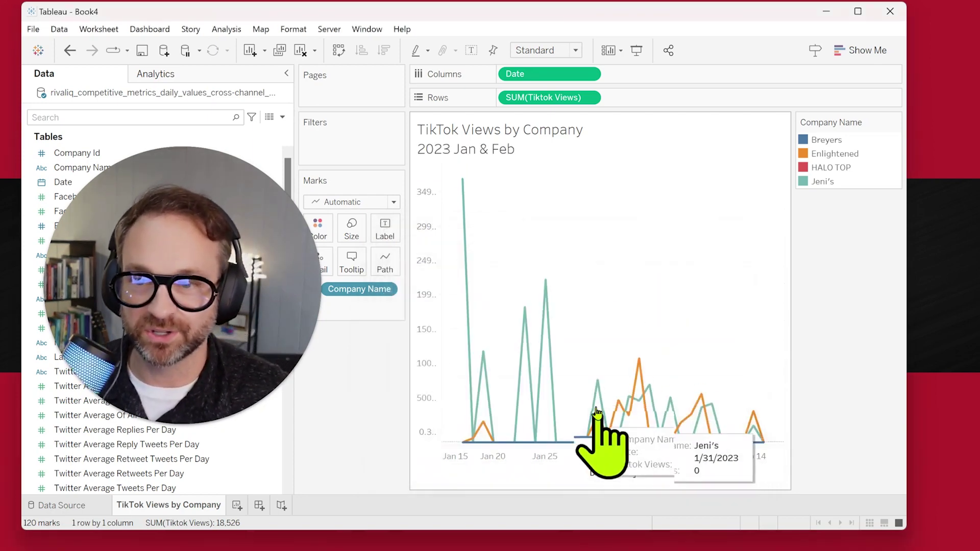
double_click(520, 136)
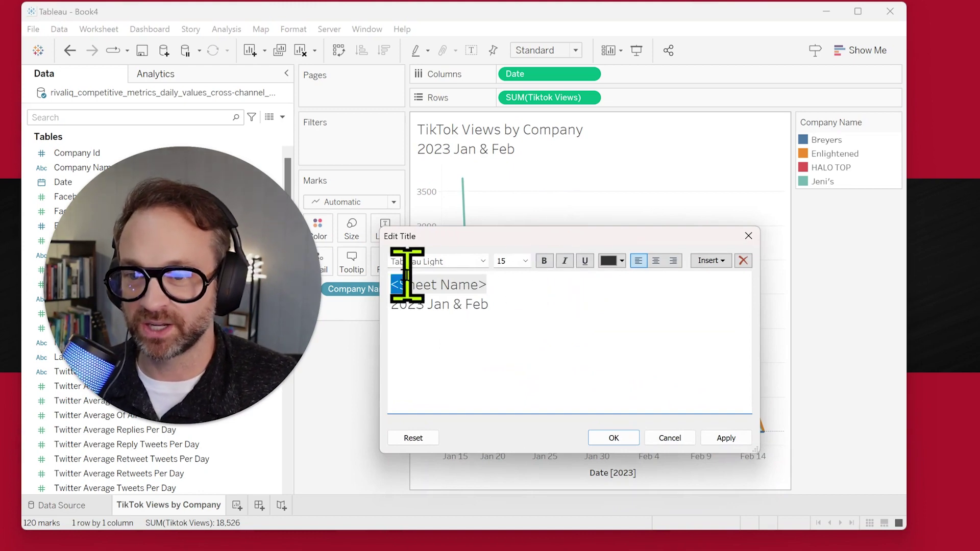
mouse_move(392, 285)
mouse_down()
mouse_move(498, 291)
mouse_move(390, 285)
mouse_up()
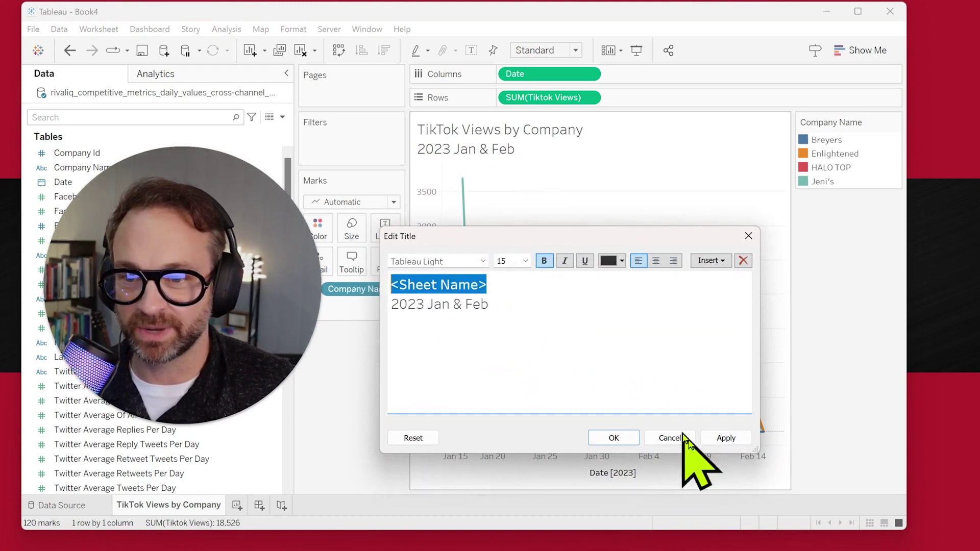
click(726, 438)
Colour the '2023 Jan & Feb' subtitle line grey
drag(490, 307, 392, 306)
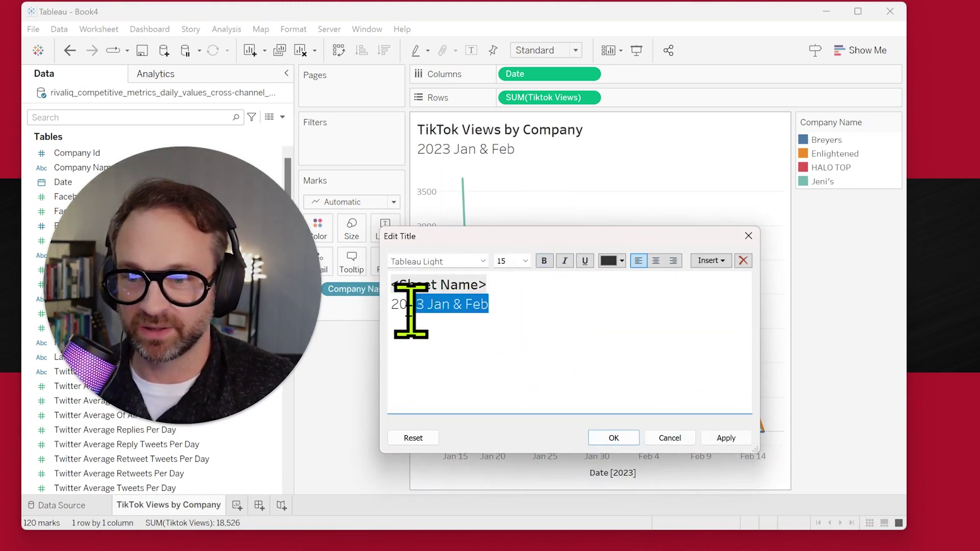
click(621, 261)
click(692, 302)
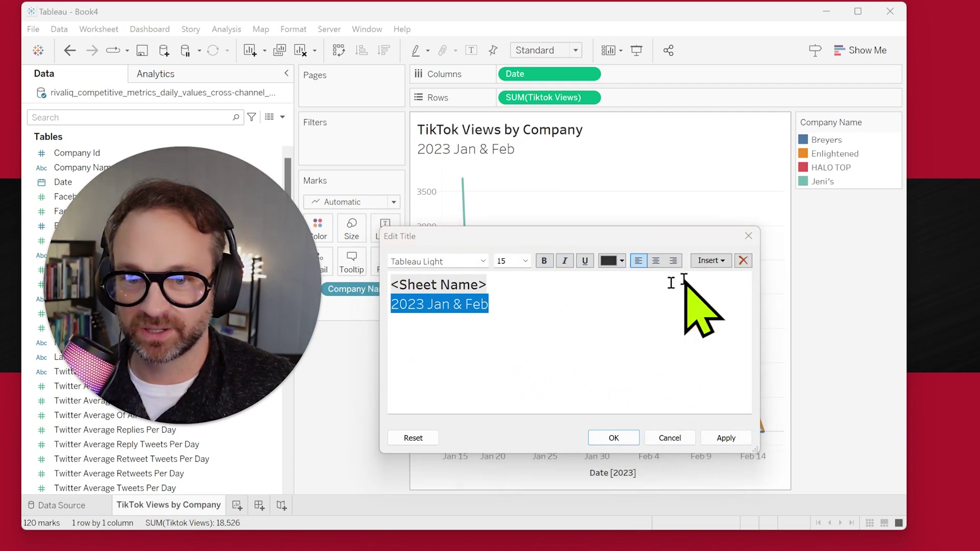
click(517, 307)
Set the title line's font to Tableau Semibold after trying a handwritten font
drag(490, 285, 367, 306)
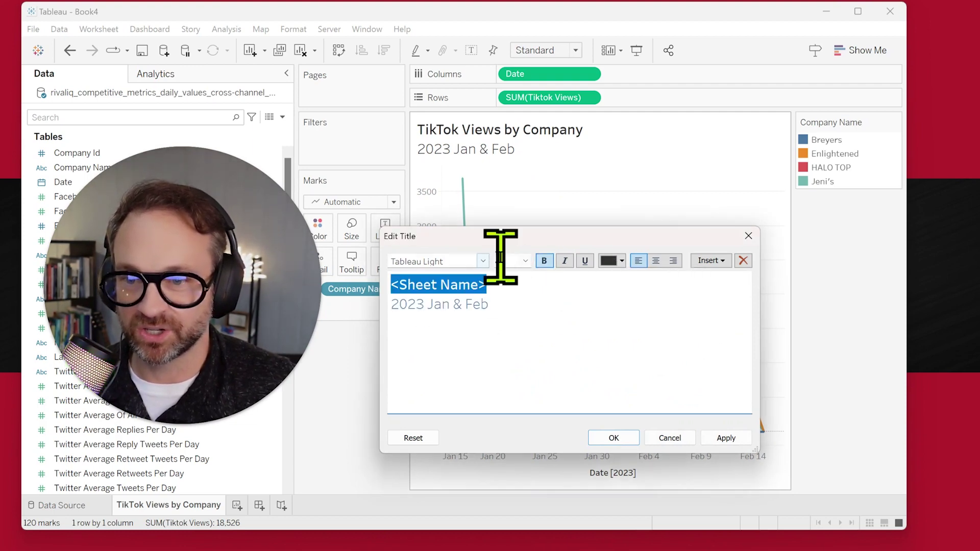
click(484, 262)
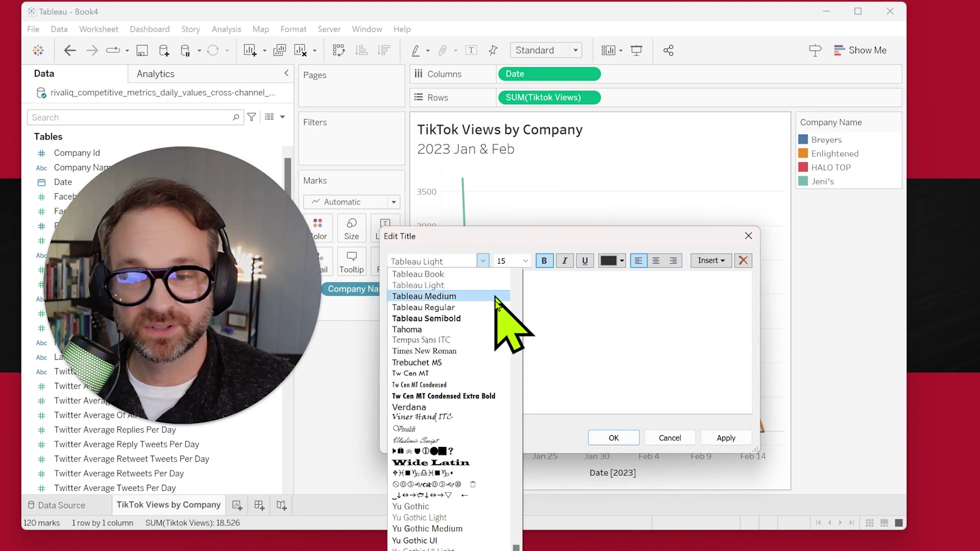
click(422, 417)
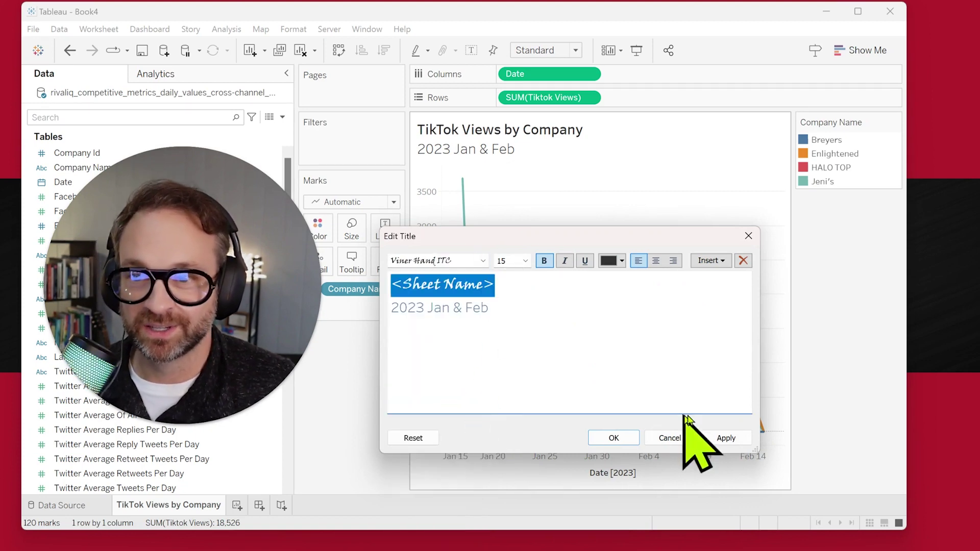
click(726, 437)
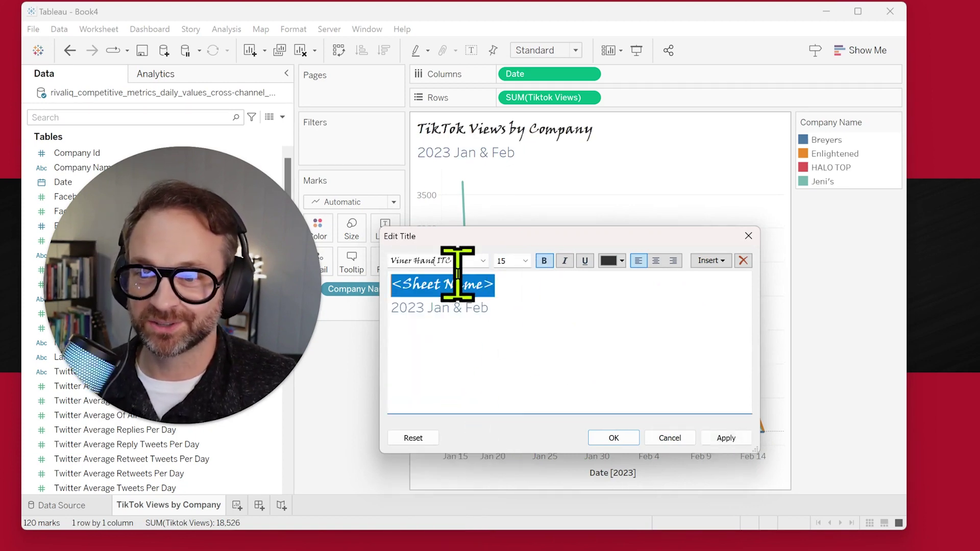
click(482, 261)
click(466, 326)
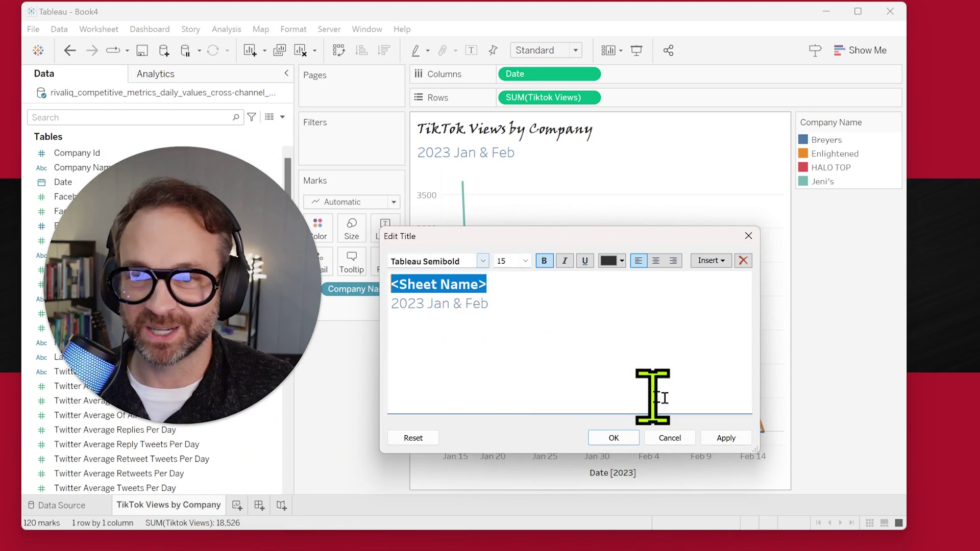
click(725, 438)
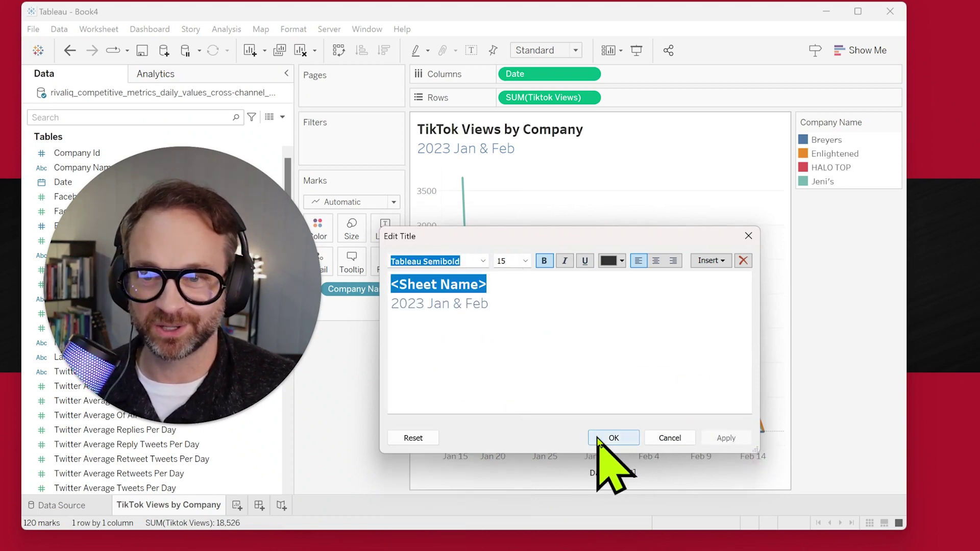
click(614, 438)
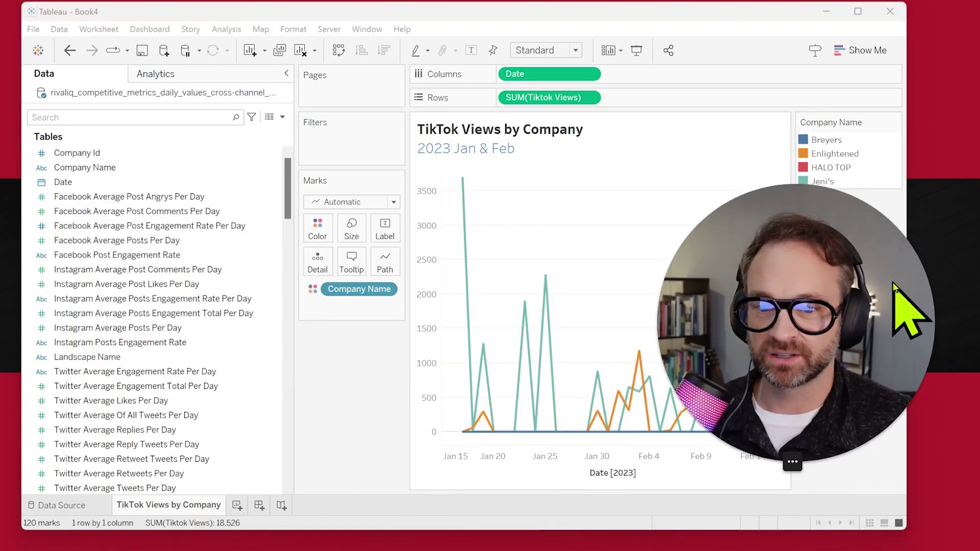
Recolour all companies with the Summer palette after previewing Seattle Grays
click(317, 229)
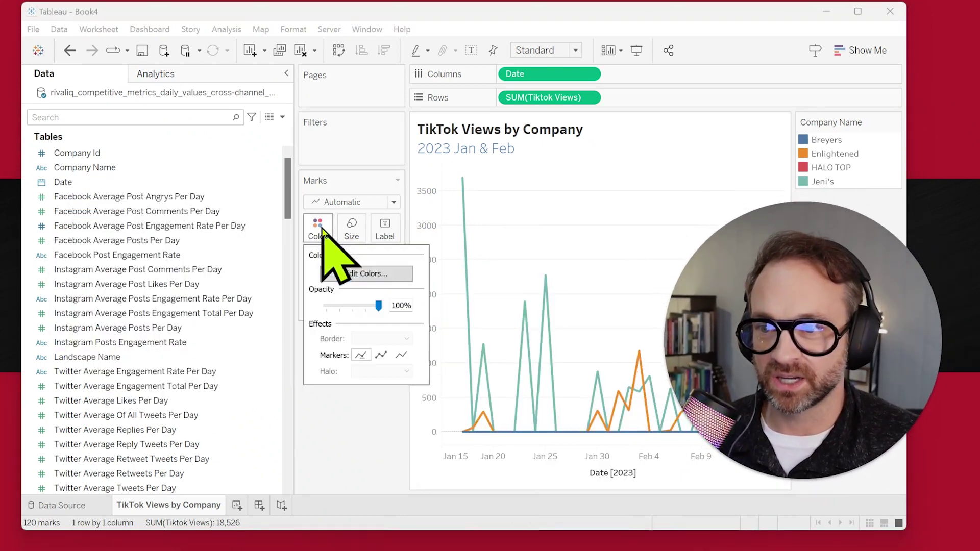
click(371, 277)
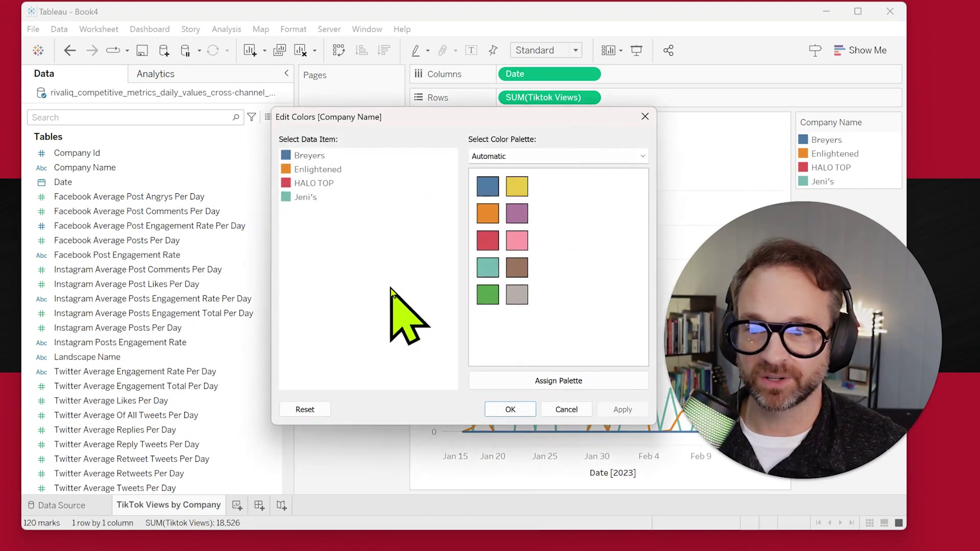
click(552, 155)
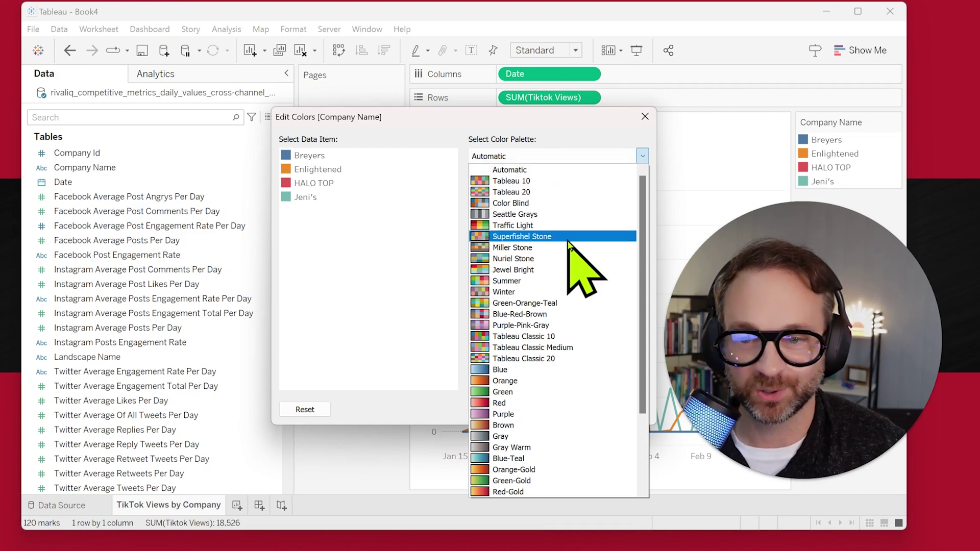
click(514, 215)
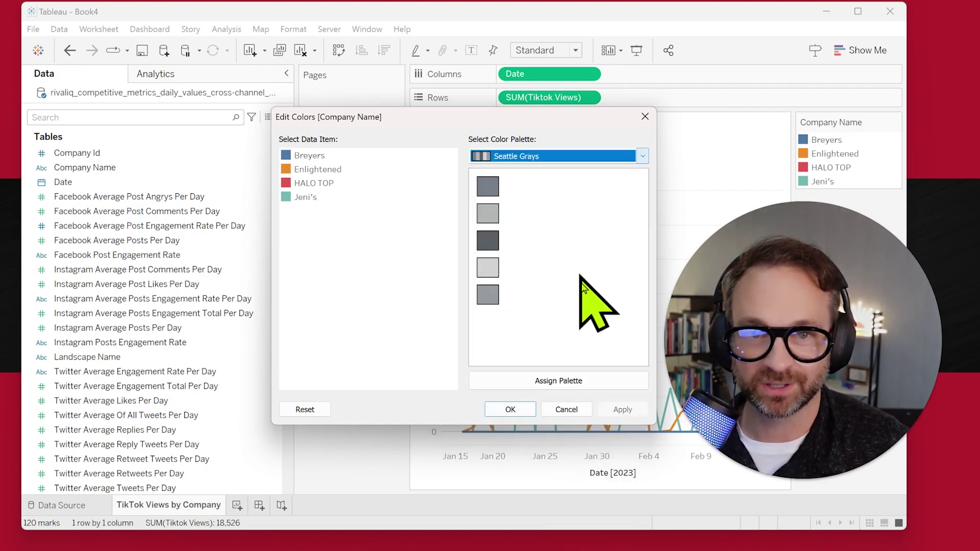
click(622, 410)
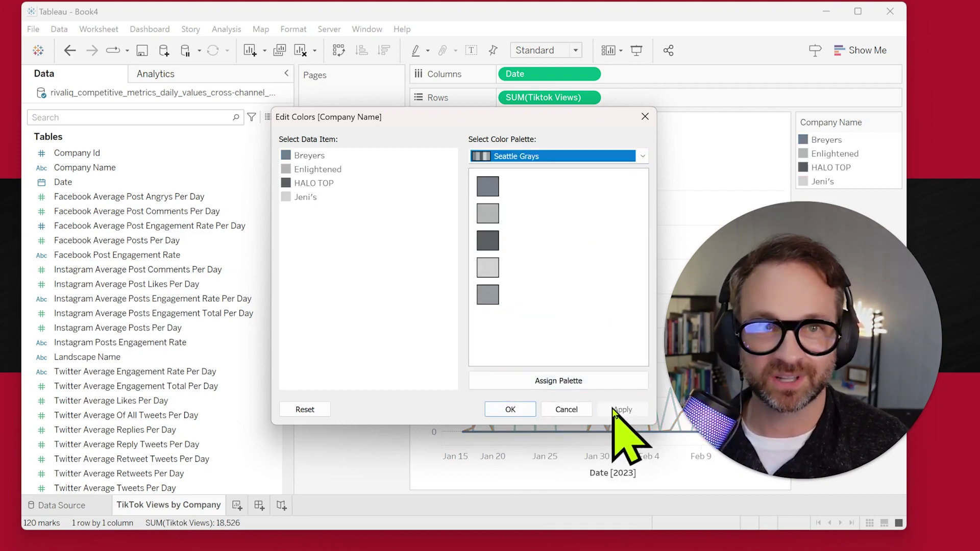
click(552, 157)
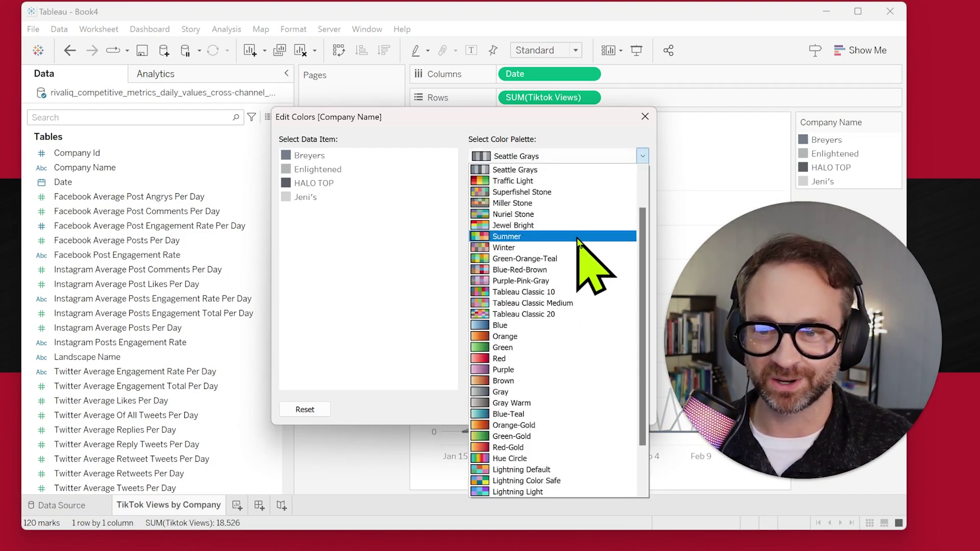
click(507, 236)
click(621, 379)
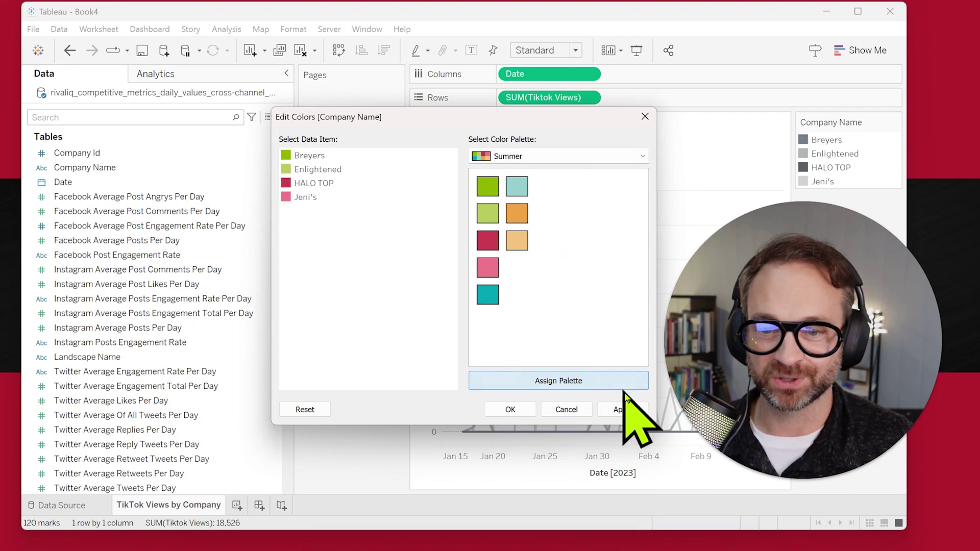
click(622, 409)
drag(544, 116, 406, 117)
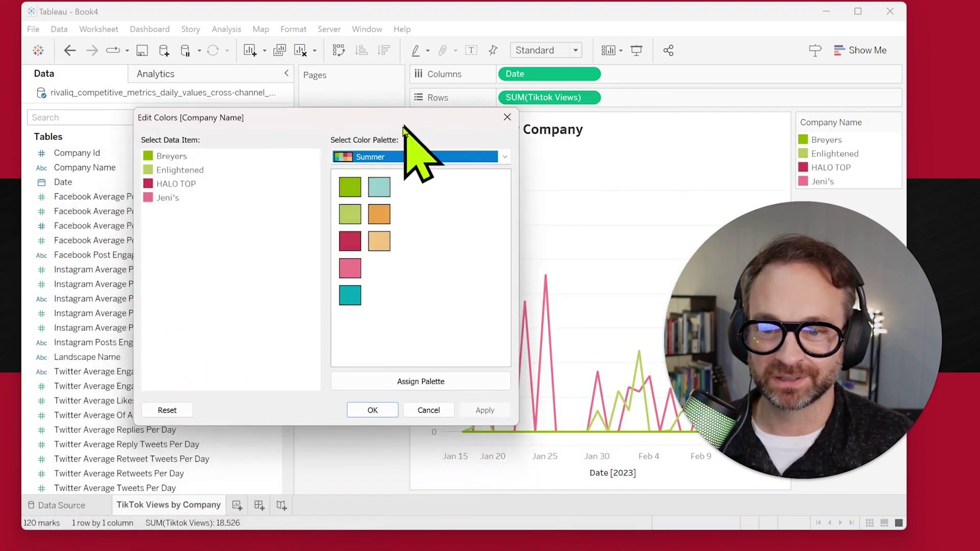
Give Enlightened a teal colour and Jeni's a light orange colour
click(398, 157)
click(360, 174)
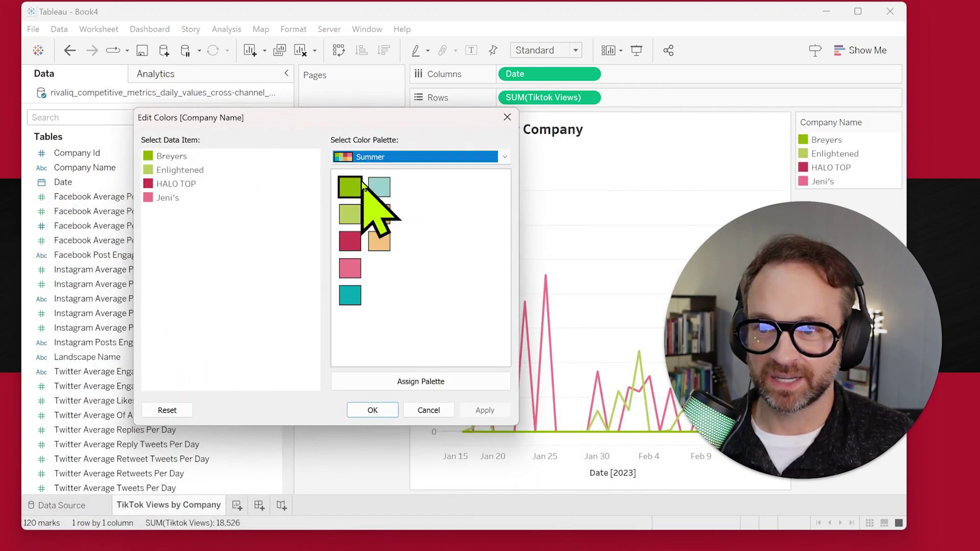
click(178, 171)
click(349, 295)
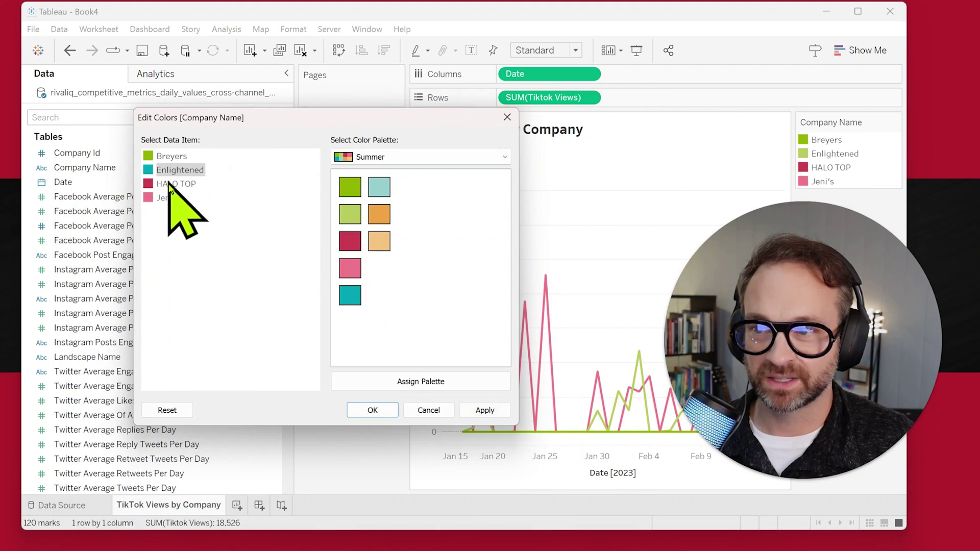
click(169, 198)
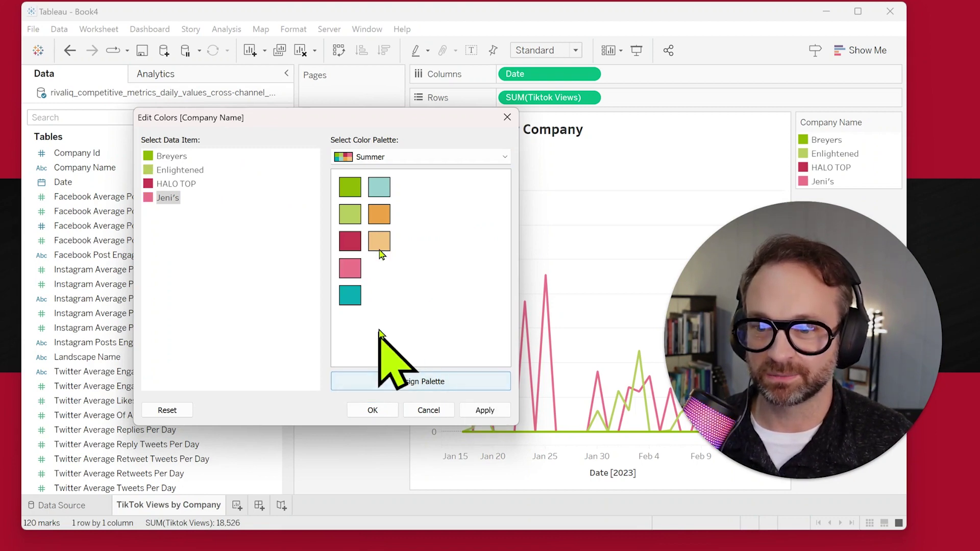
click(170, 171)
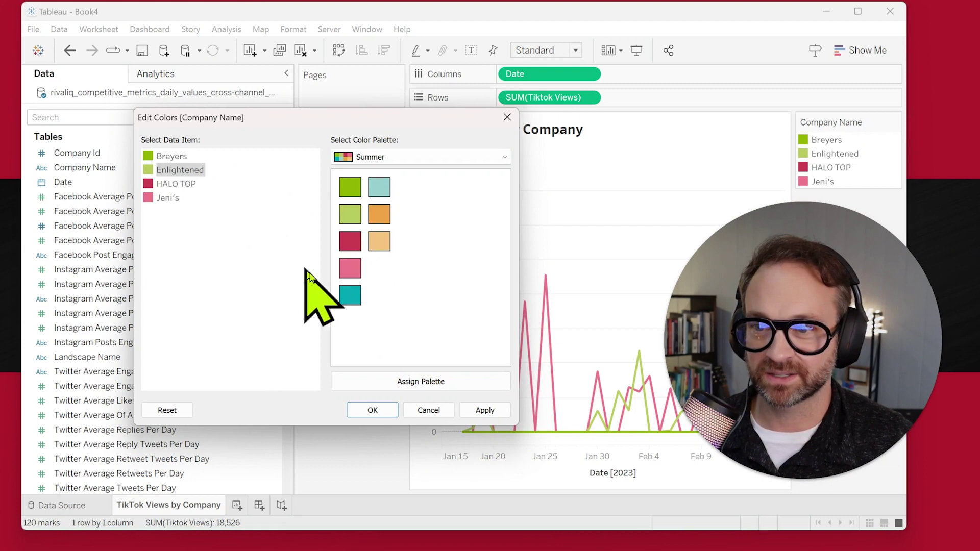
click(349, 297)
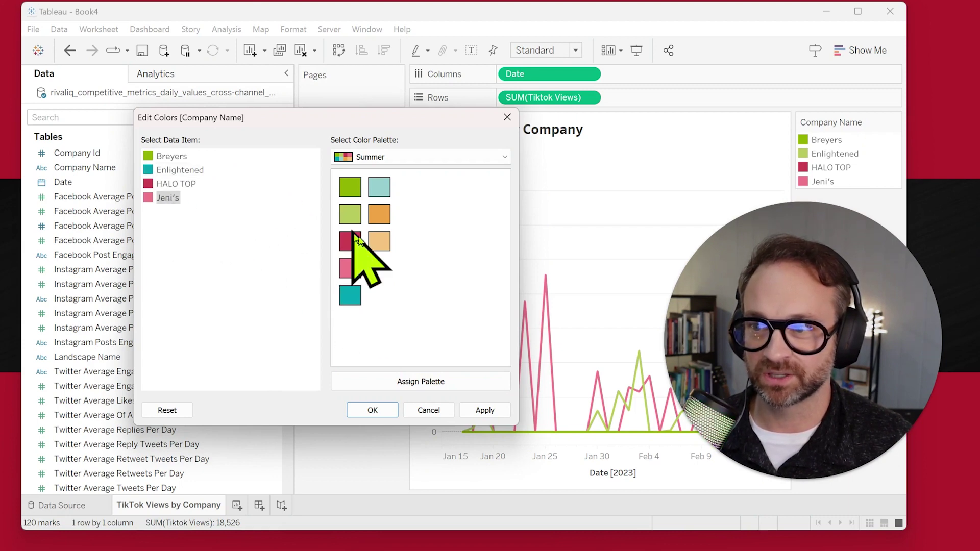
click(379, 242)
click(484, 411)
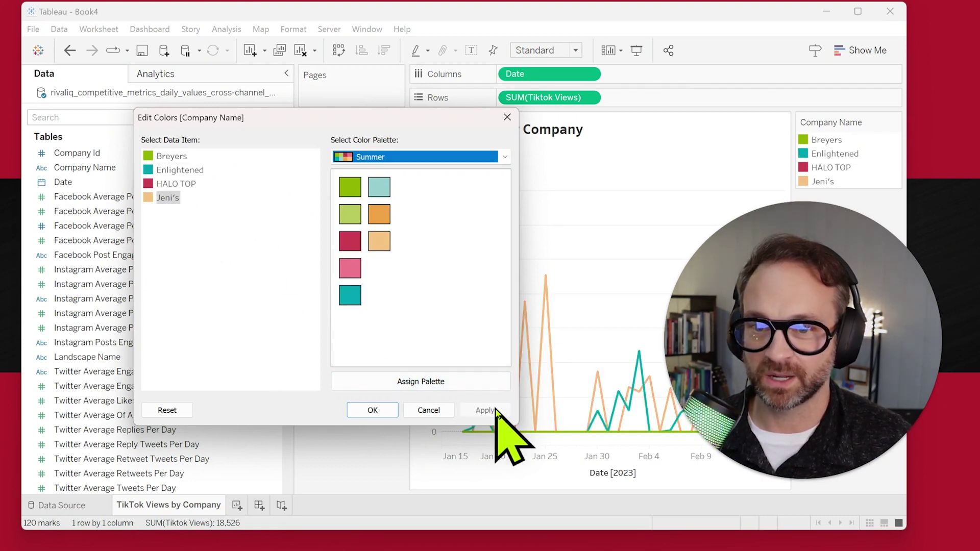
click(372, 410)
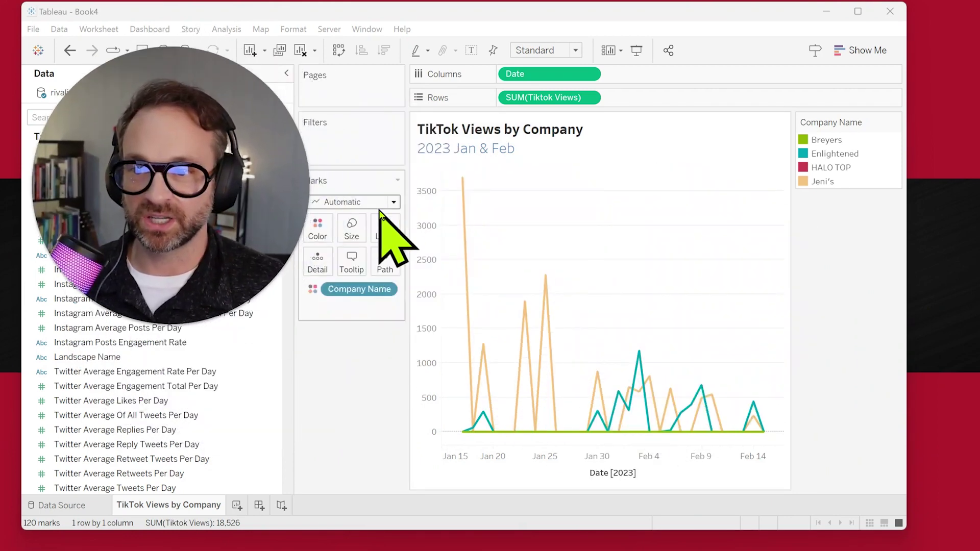
click(354, 202)
Change the marks from bars to Shape and make every mark a filled star
click(341, 228)
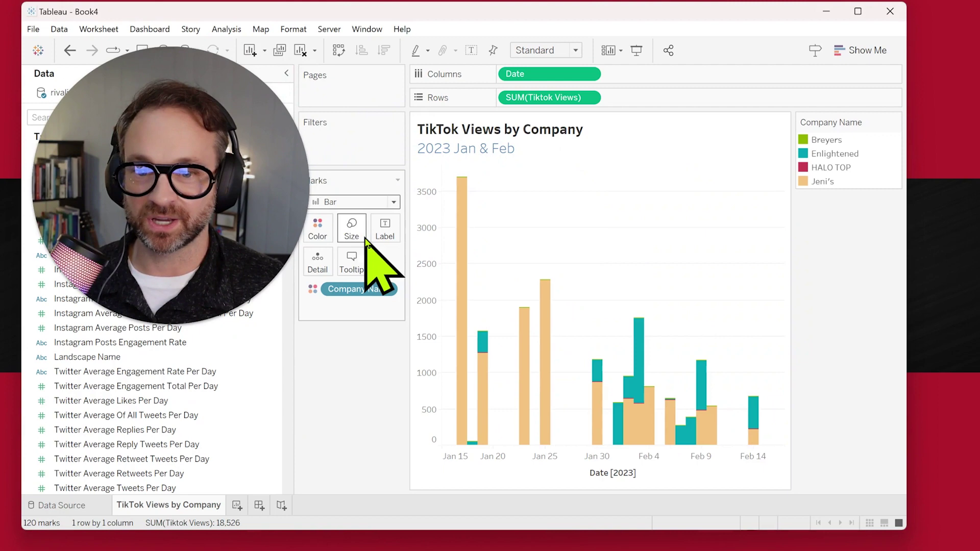
click(392, 202)
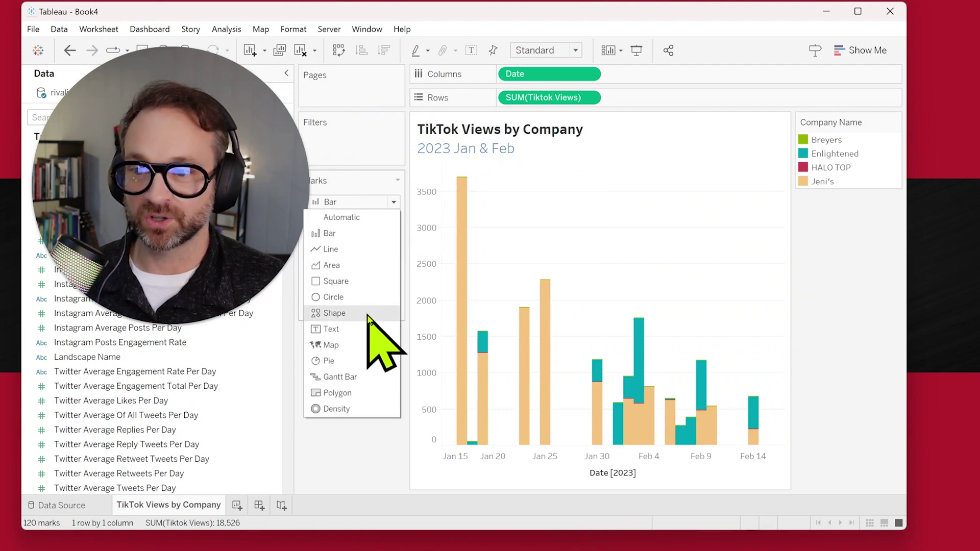
click(333, 313)
click(384, 262)
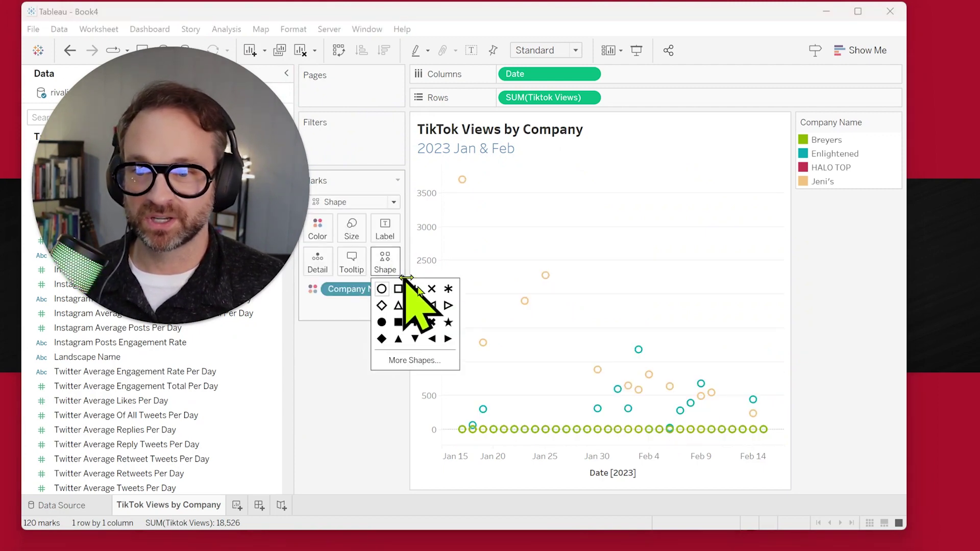
click(449, 322)
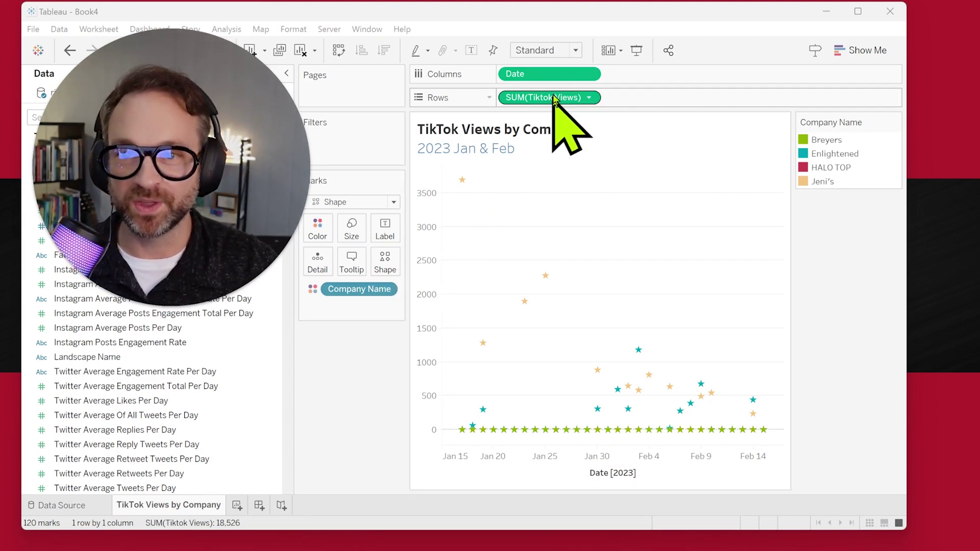
Filter the fields to 'tiktok' and add Tiktok Posts as a row above TikTok Views
click(116, 385)
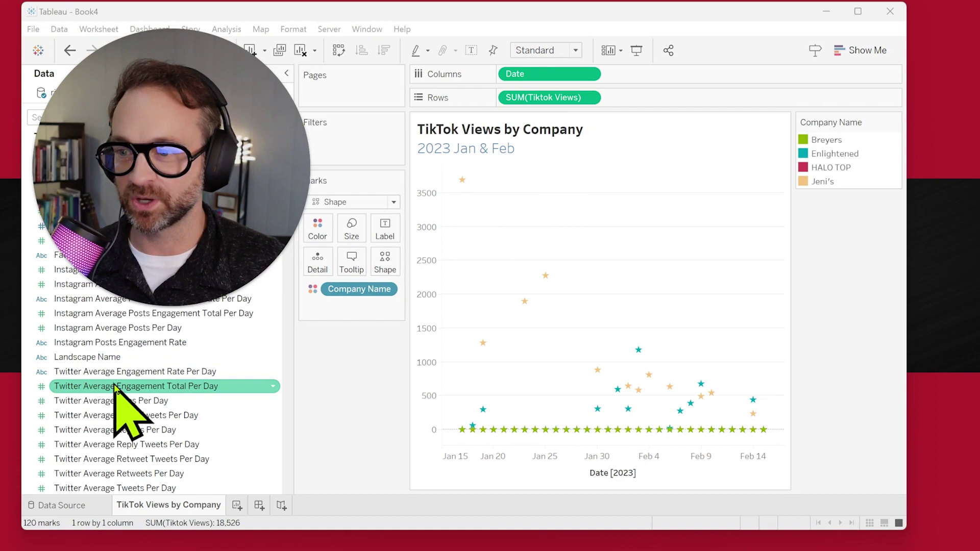
scroll(127, 418, down, 5)
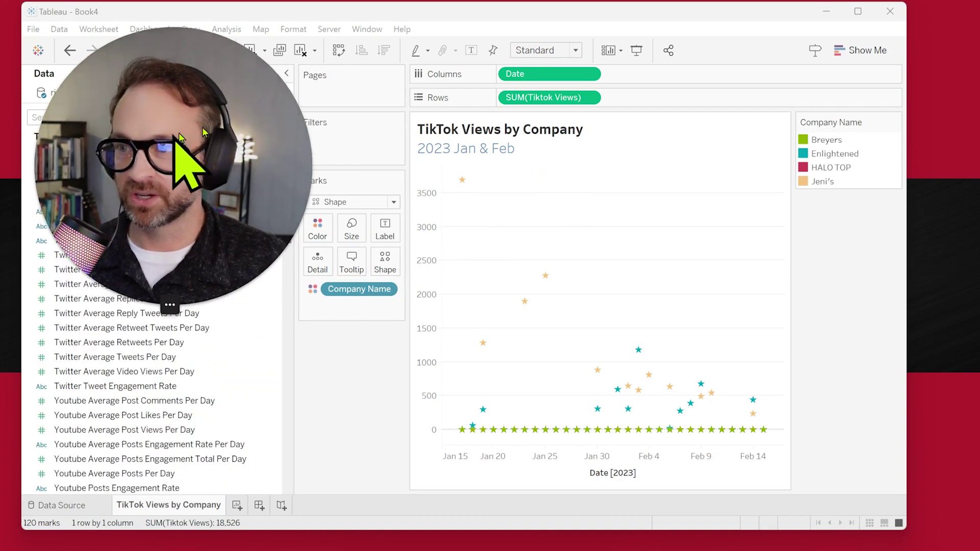
click(103, 116)
text(ti)
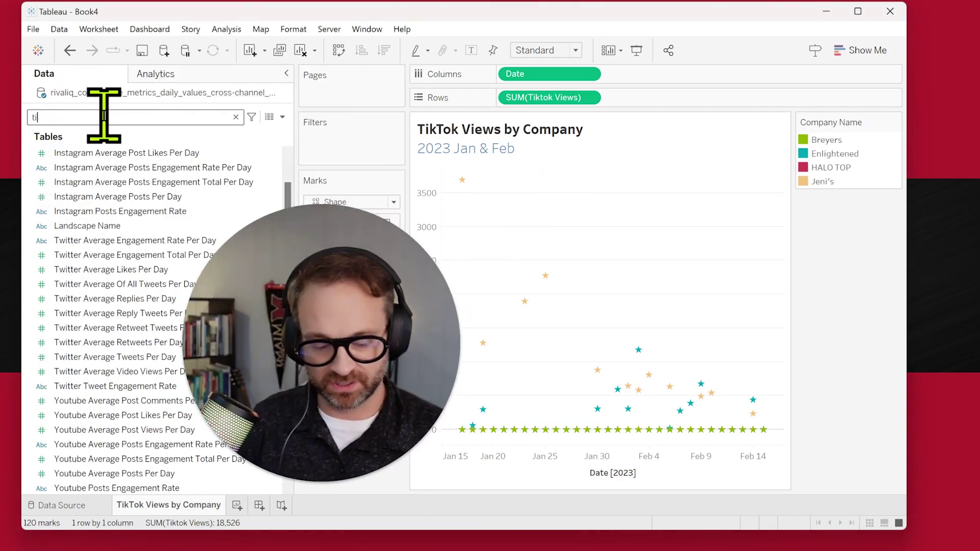
text(ktok)
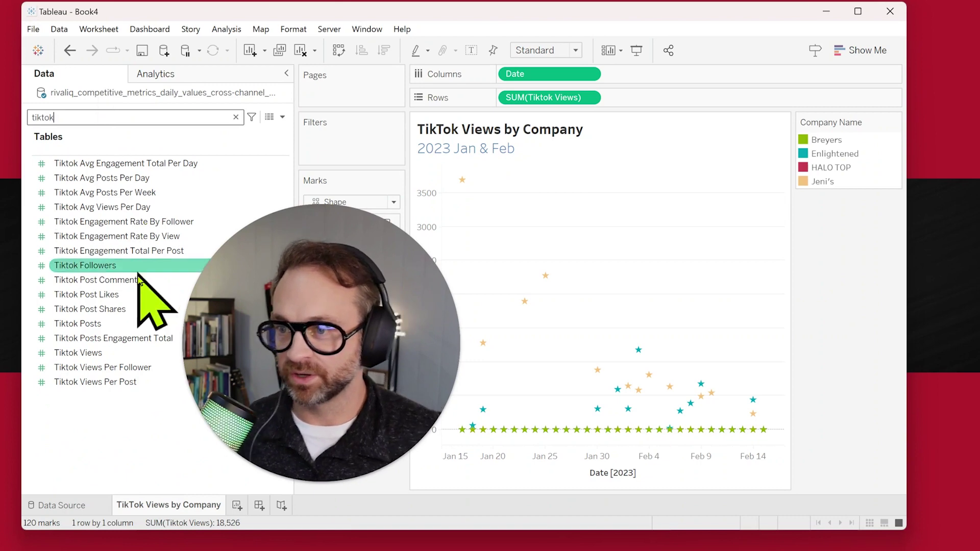
drag(77, 323, 504, 100)
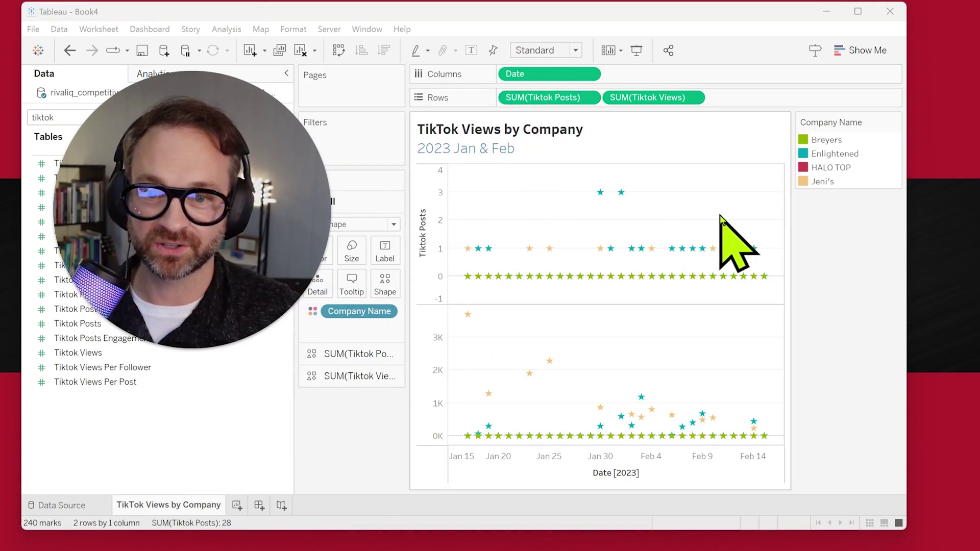
right_click(429, 261)
click(440, 398)
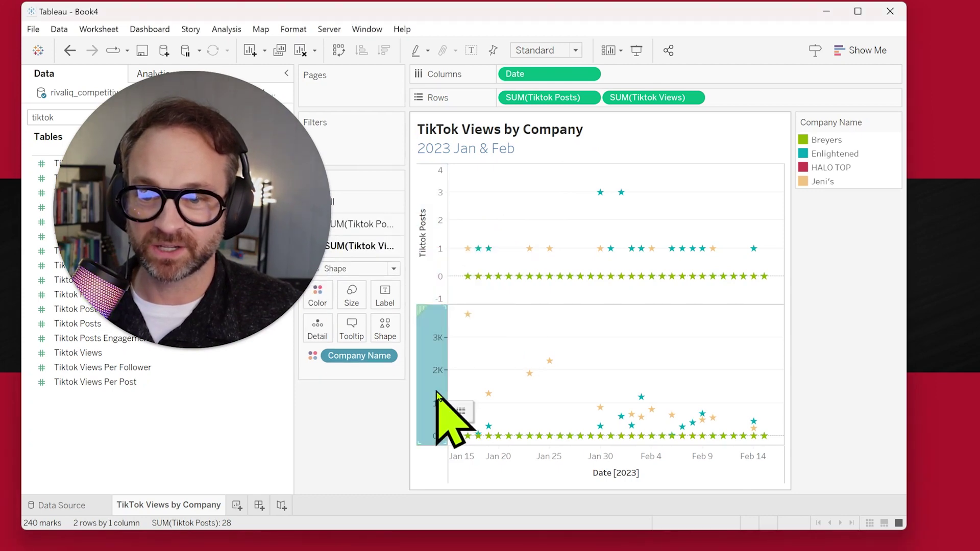
right_click(439, 399)
click(473, 454)
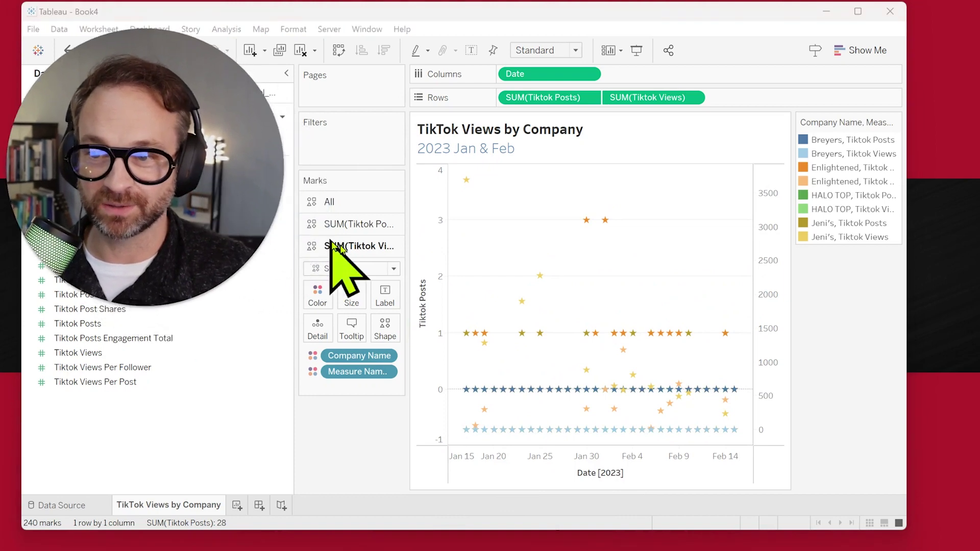
click(383, 268)
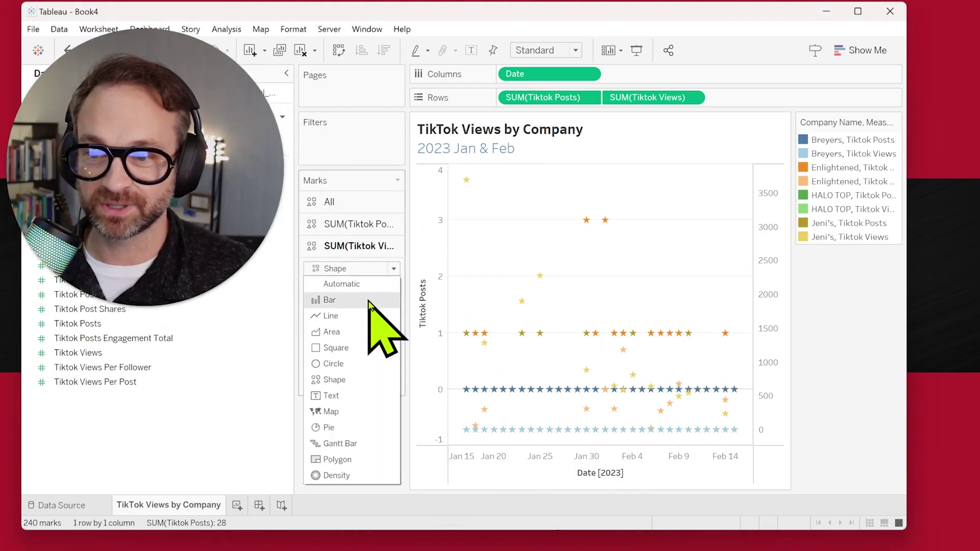
click(370, 300)
click(359, 267)
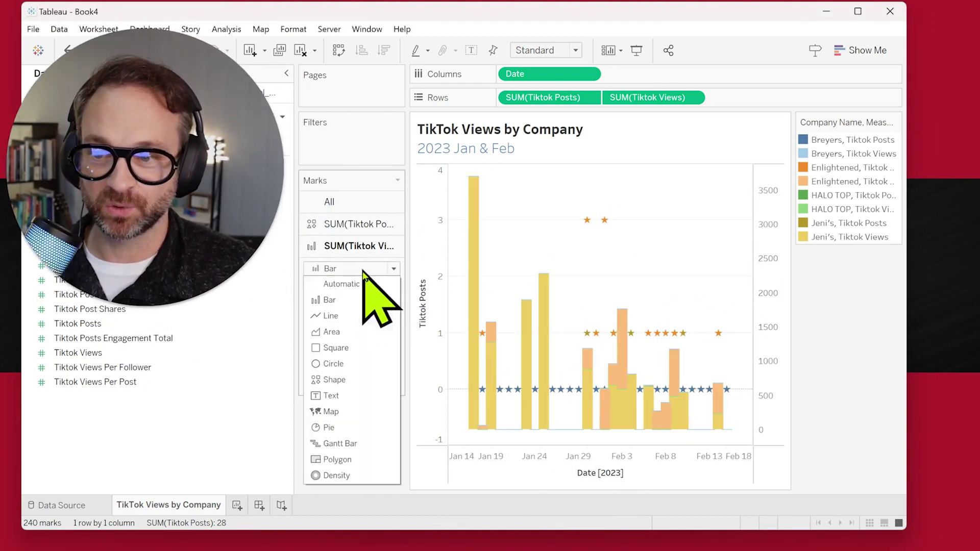
click(368, 338)
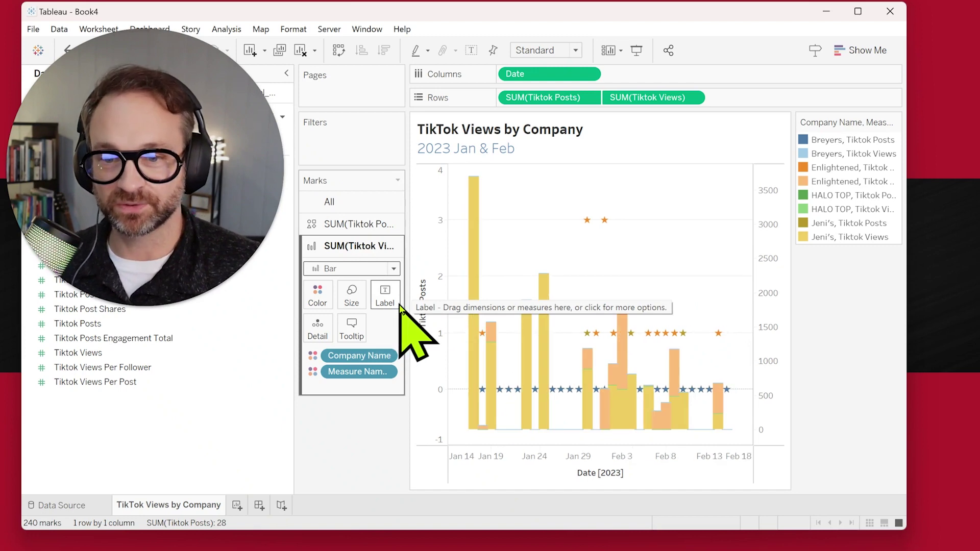
key(ctrl+z)
key(ctrl+z)
key(ctrl+z)
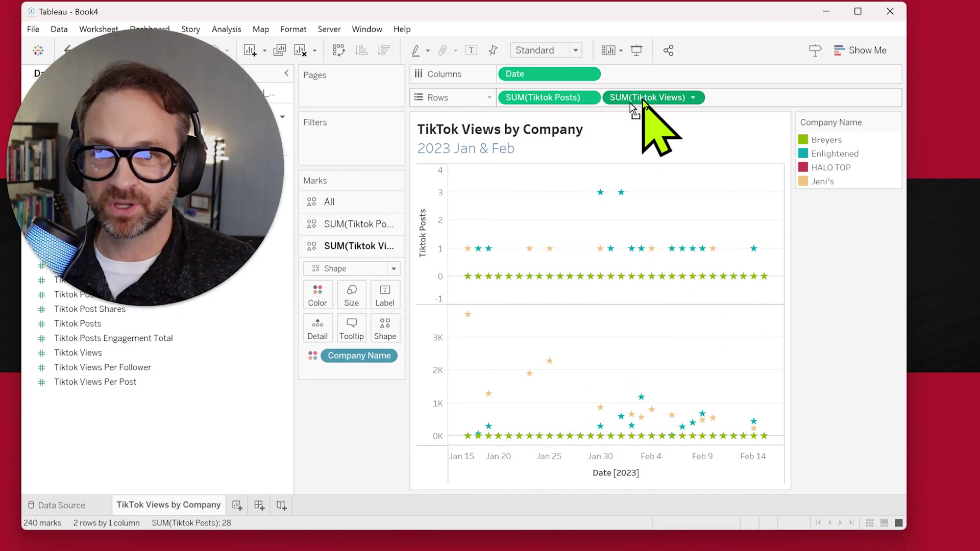
Move TikTok Views off the Rows shelf and onto Size
drag(635, 100, 444, 265)
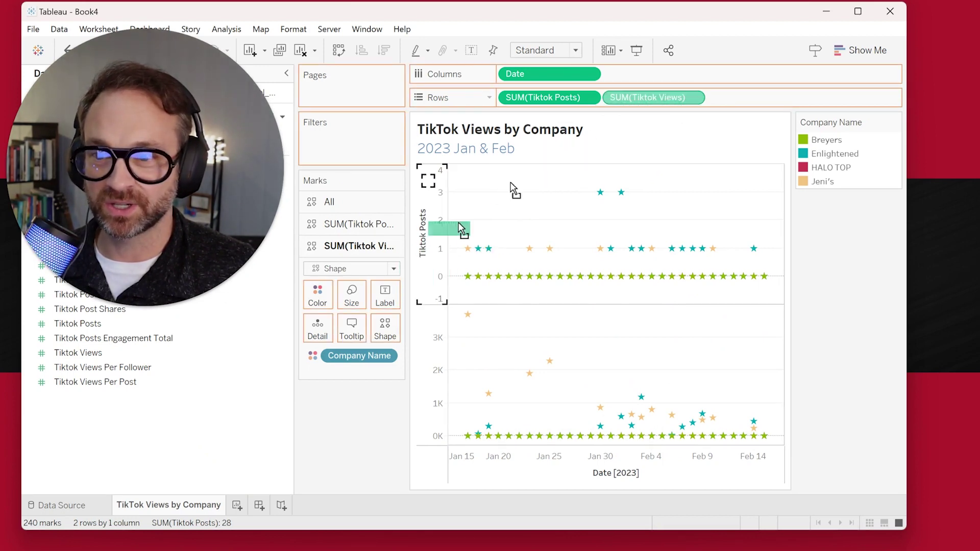
drag(462, 230, 222, 394)
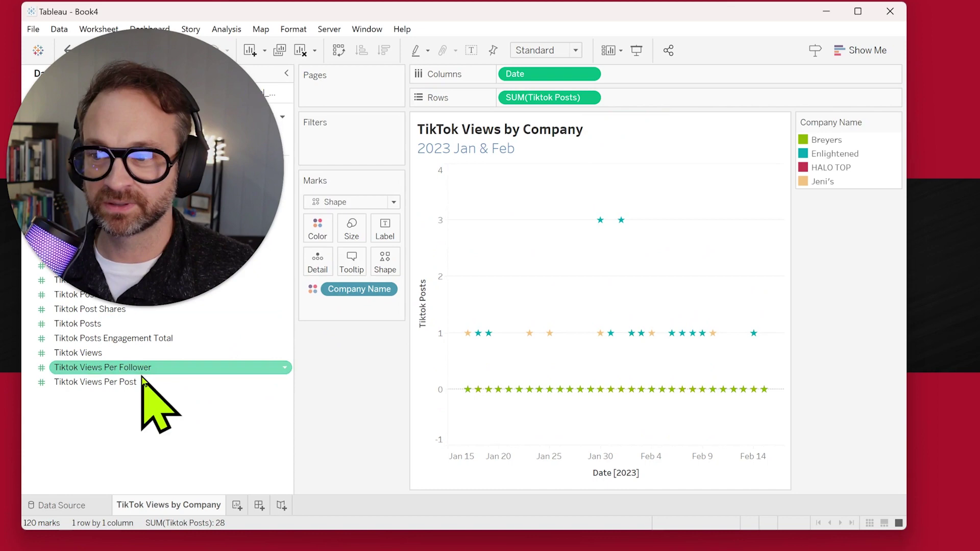
drag(76, 353, 354, 236)
Enlarge the stars with the Size slider and widen the Marks pane
click(352, 230)
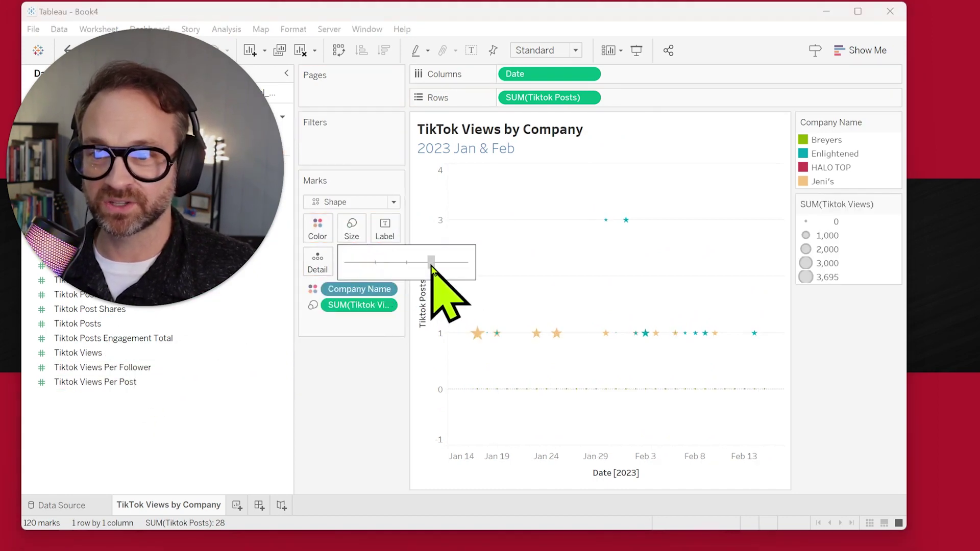
drag(431, 264, 427, 265)
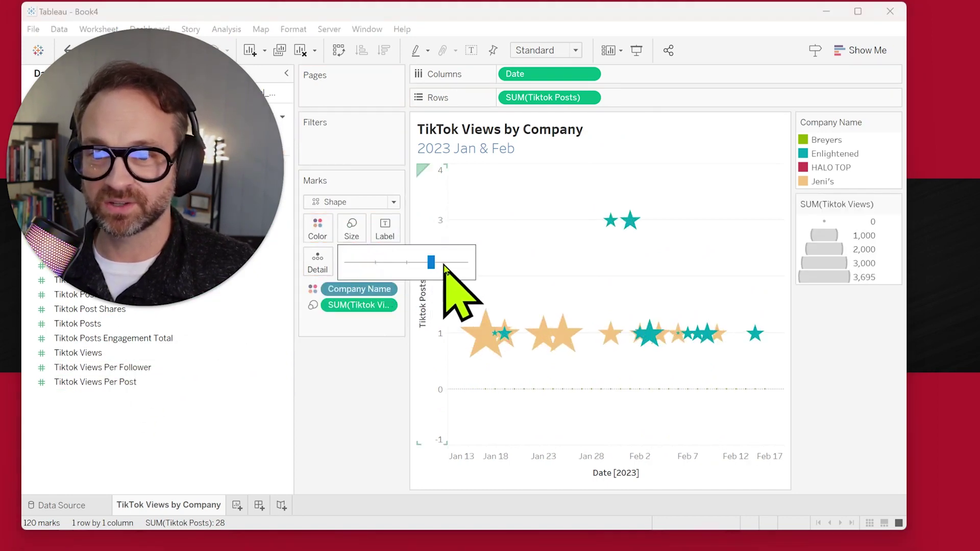
click(377, 360)
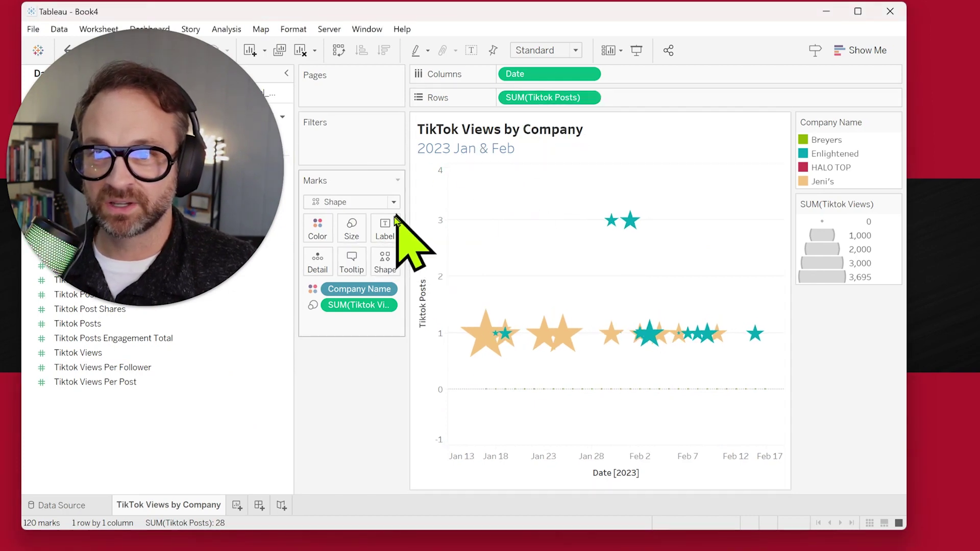
drag(405, 222, 423, 222)
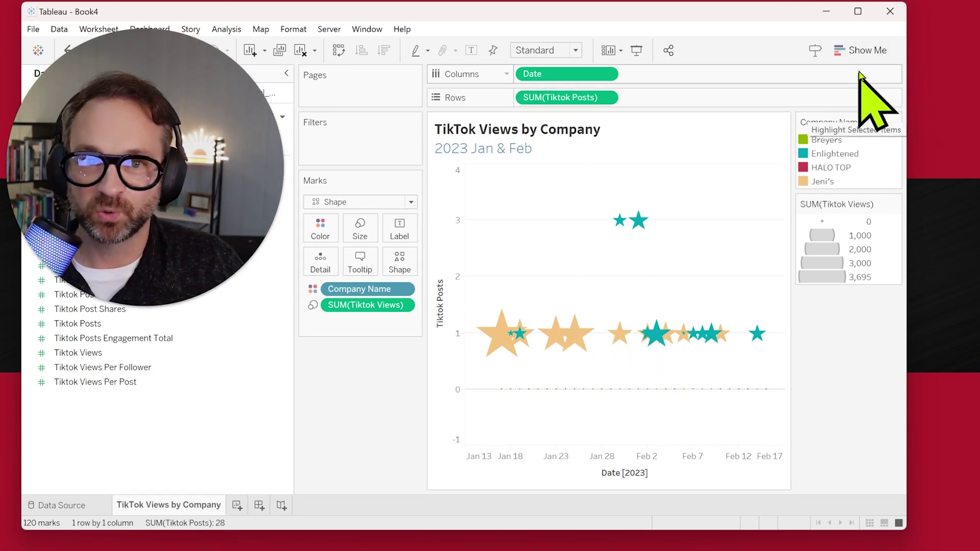
click(861, 49)
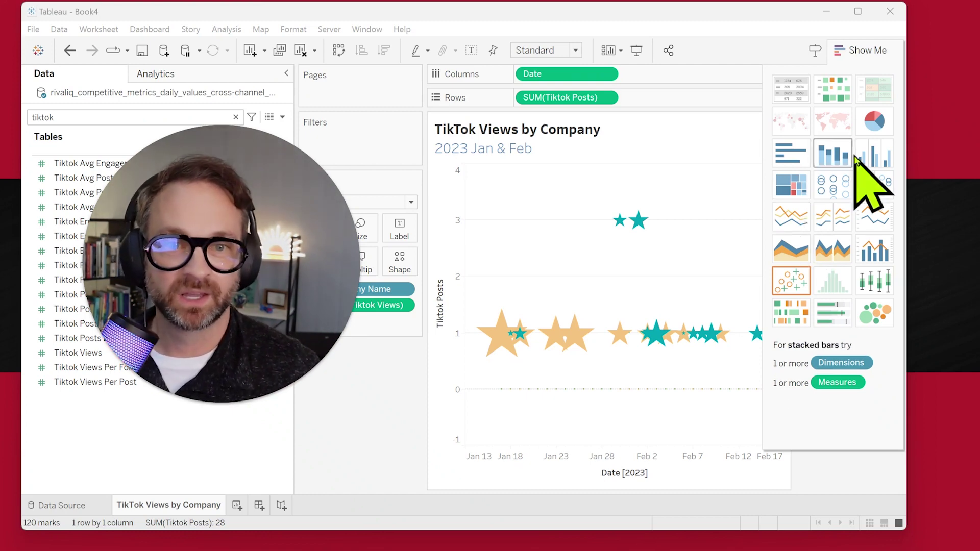
Switch to a pie chart via Show Me, with SUM(Tiktok Views) setting the angle
click(876, 126)
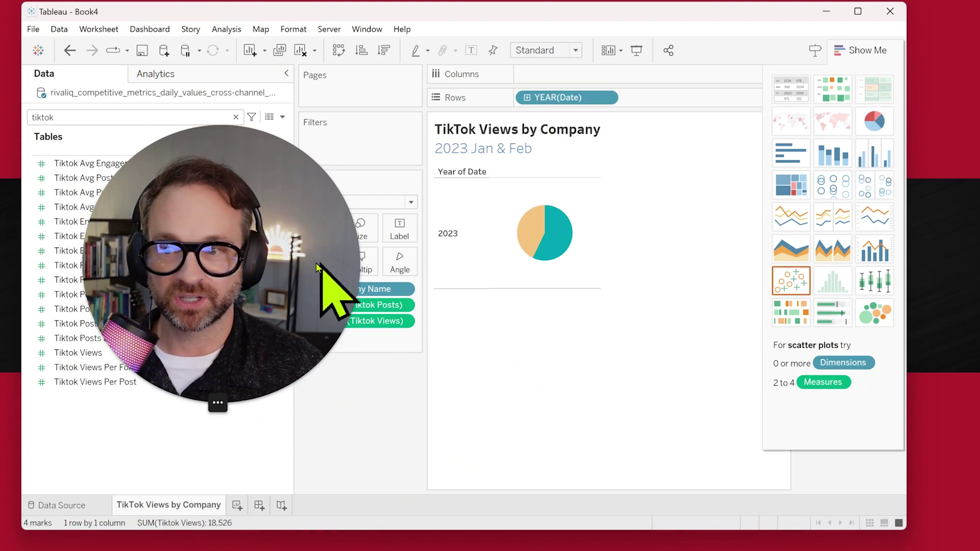
click(862, 50)
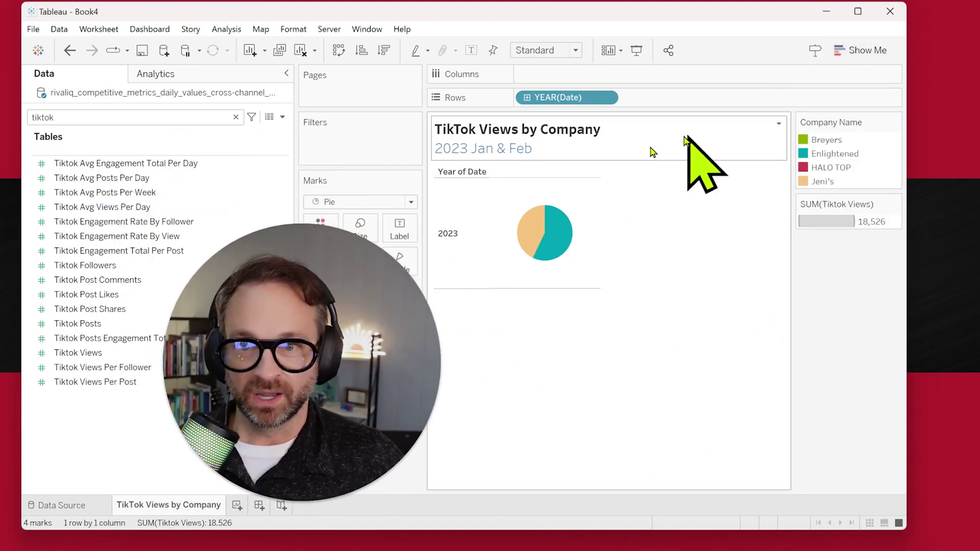
drag(306, 361, 175, 193)
mouse_move(366, 305)
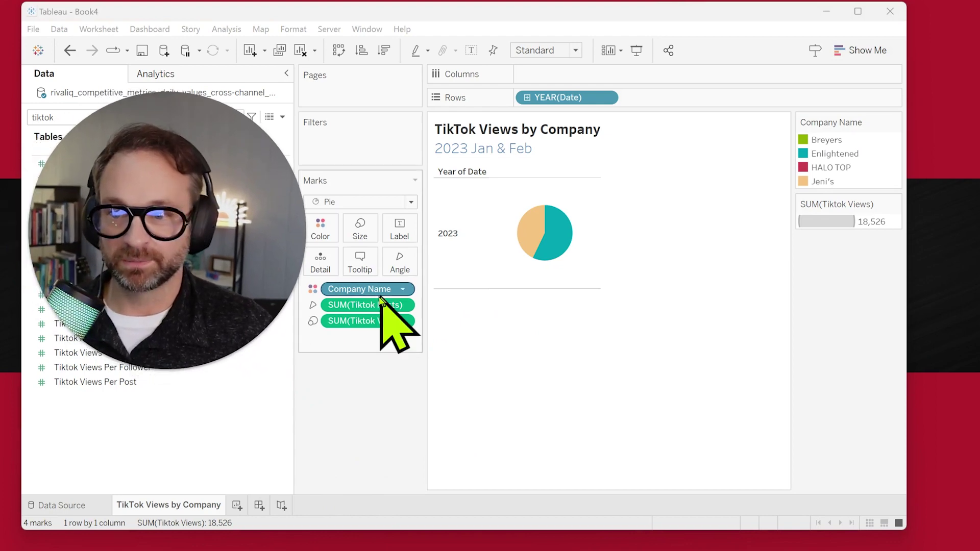
drag(360, 320, 400, 262)
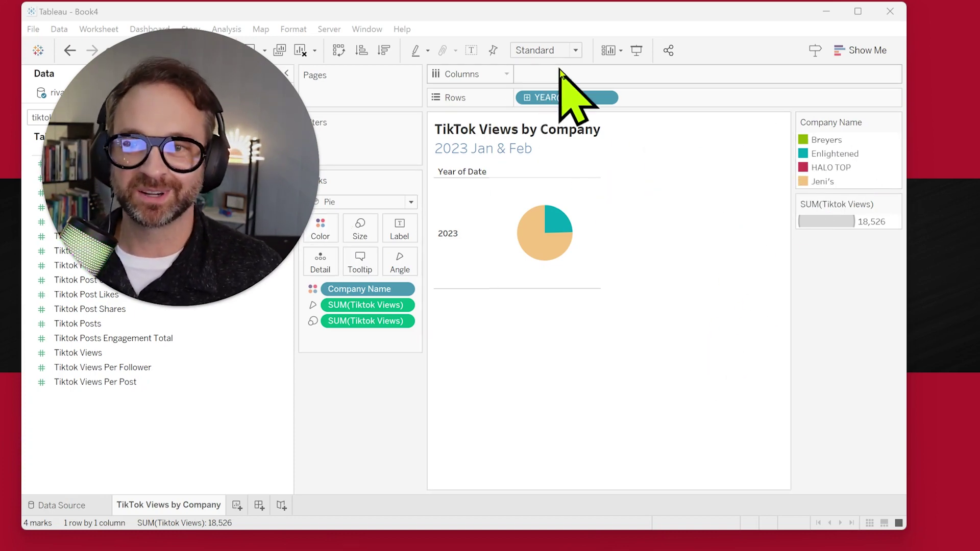
click(570, 50)
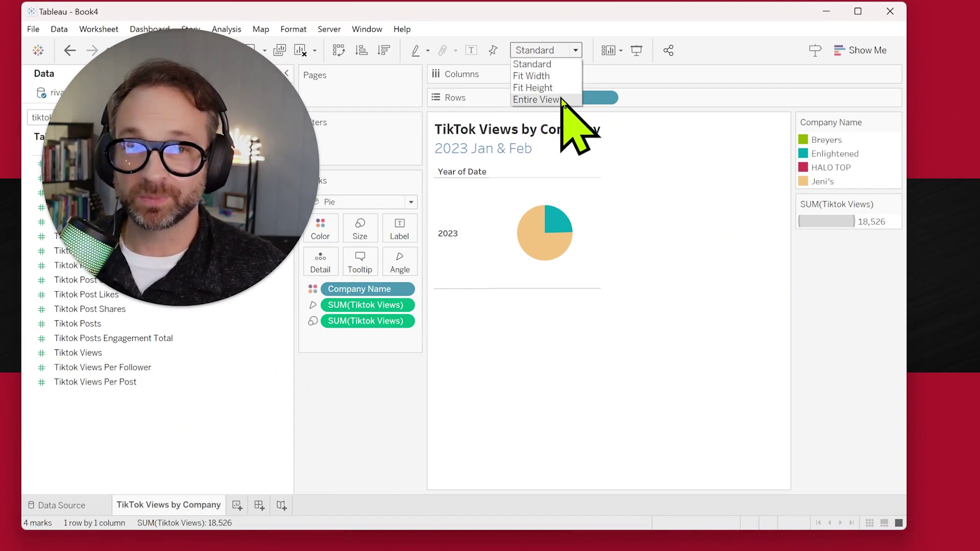
click(564, 101)
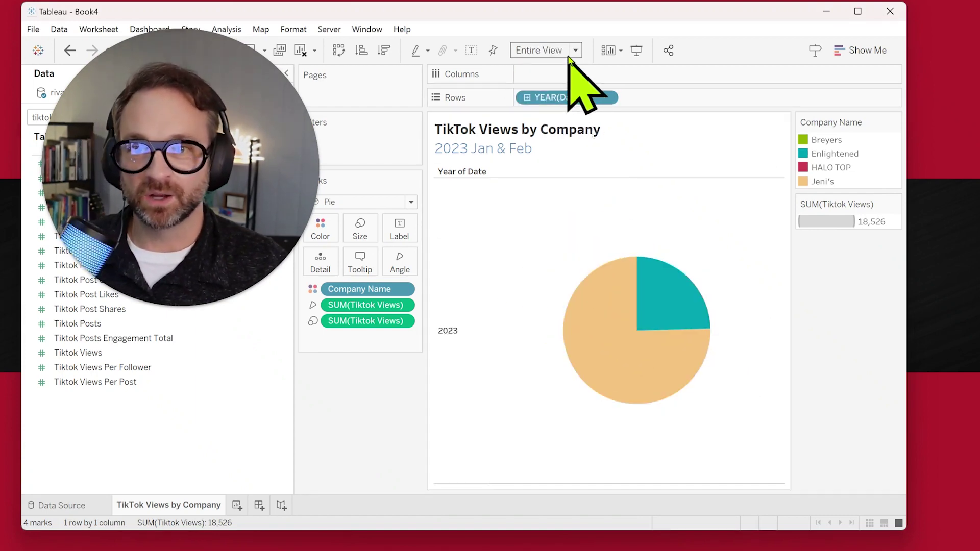
click(545, 50)
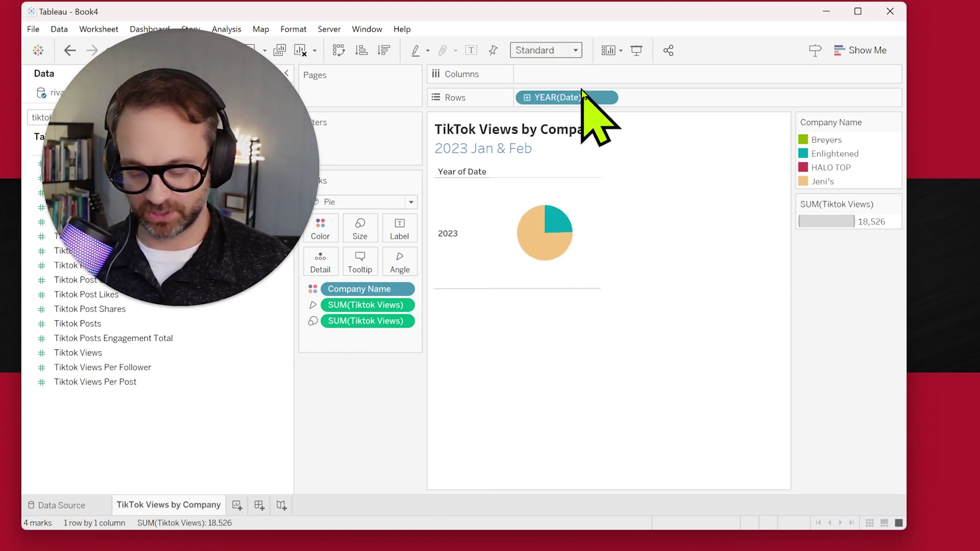
key(ctrl+shift+b)
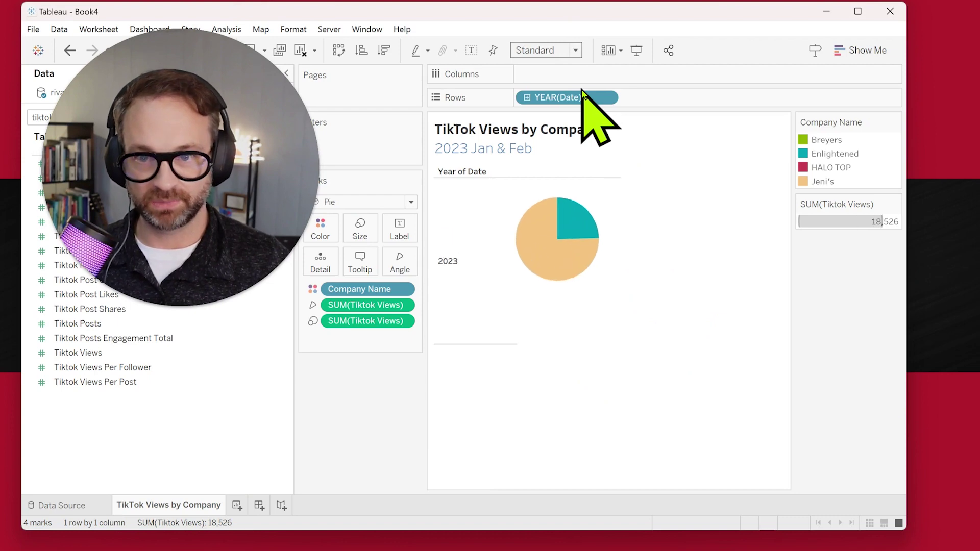
key(ctrl+shift+b)
key(ctrl+shift+b)
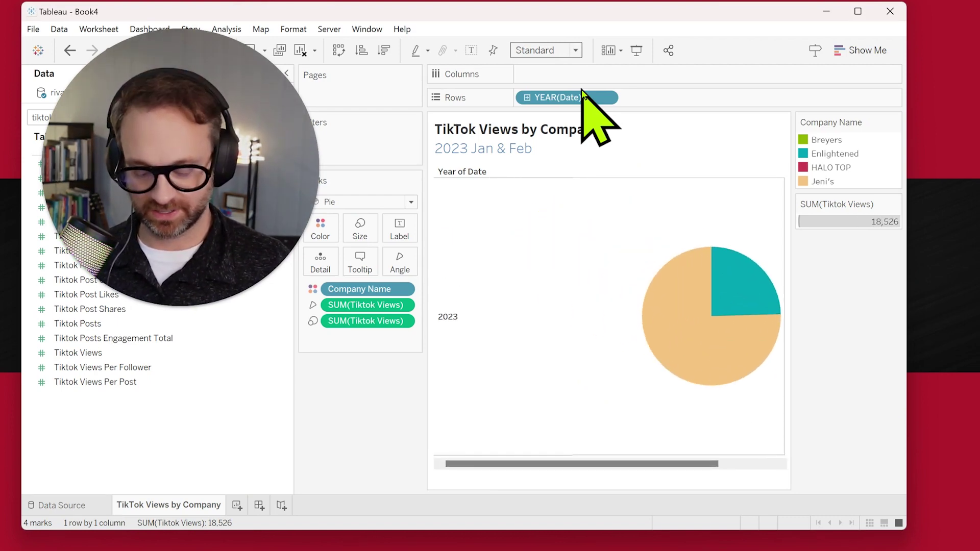
click(546, 50)
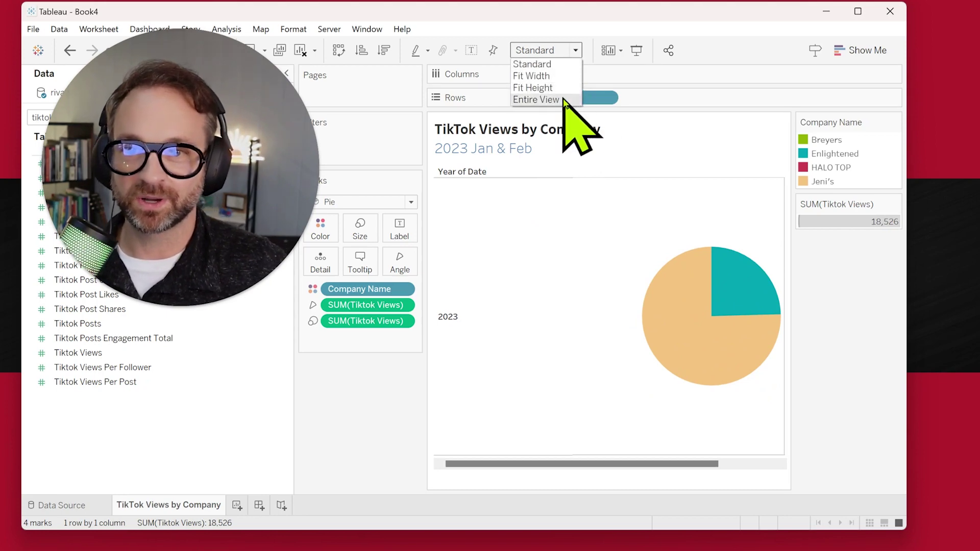
click(552, 100)
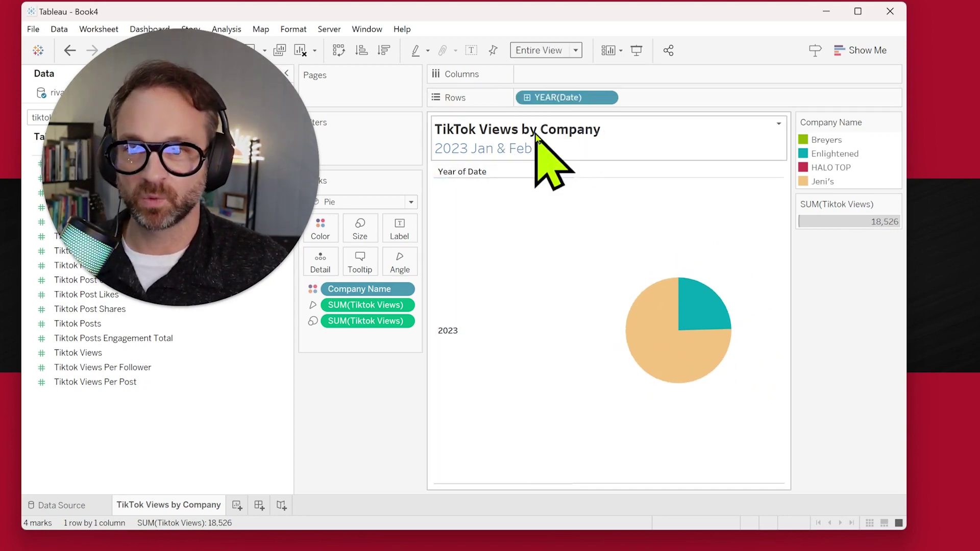
Remove YEAR(Date) from Rows and label slices with TikTok Views and Company Name
drag(567, 98, 241, 372)
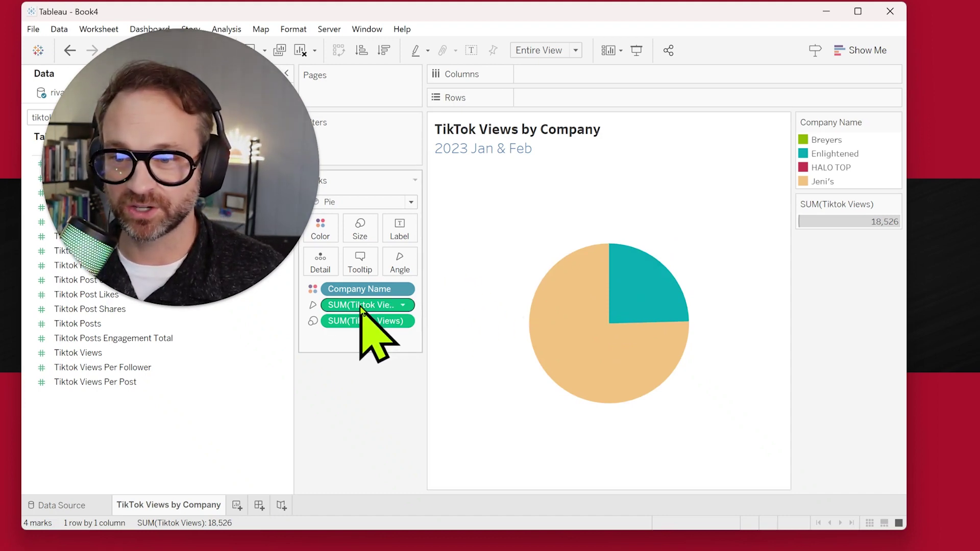
drag(360, 321, 399, 230)
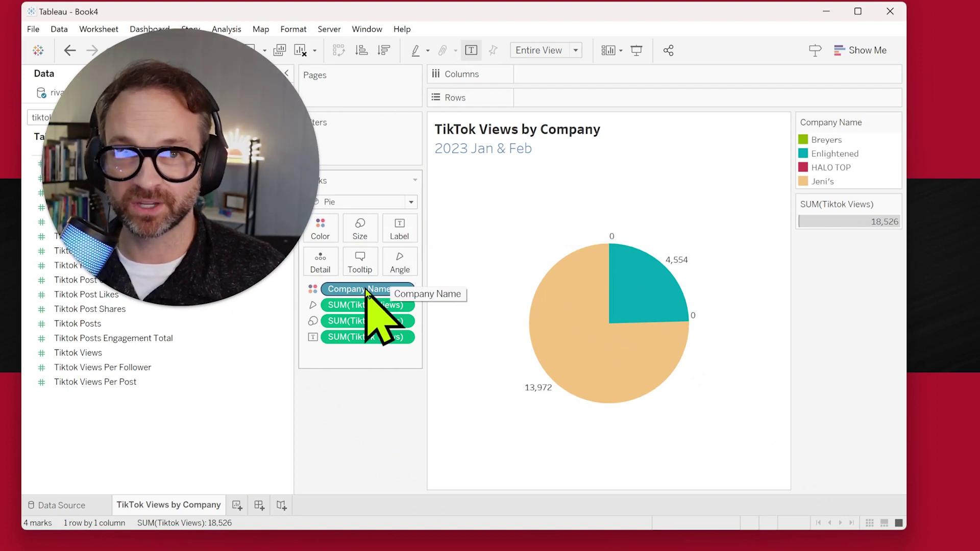
mouse_move(358, 289)
mouse_down()
mouse_move(405, 243)
mouse_move(399, 230)
mouse_up()
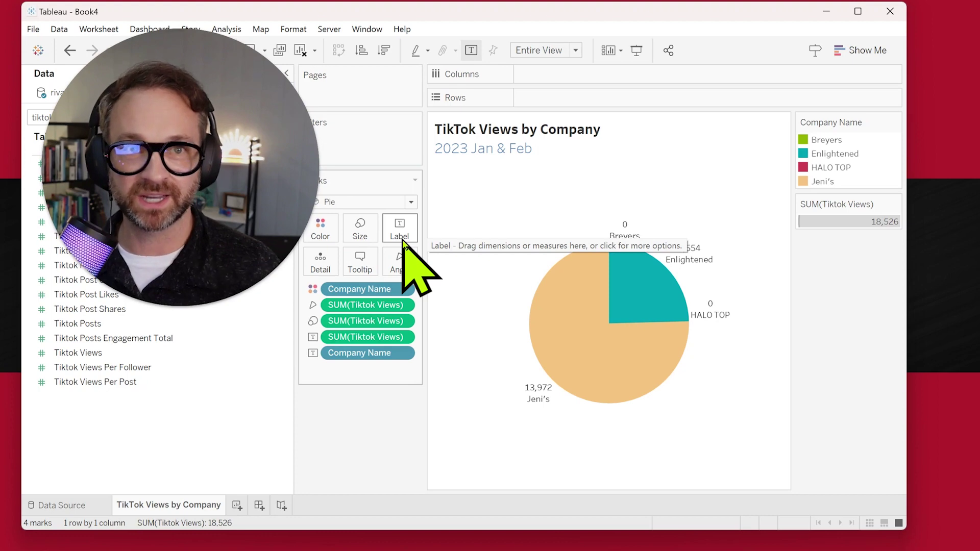
Hide the company color legend and the views legend
click(895, 123)
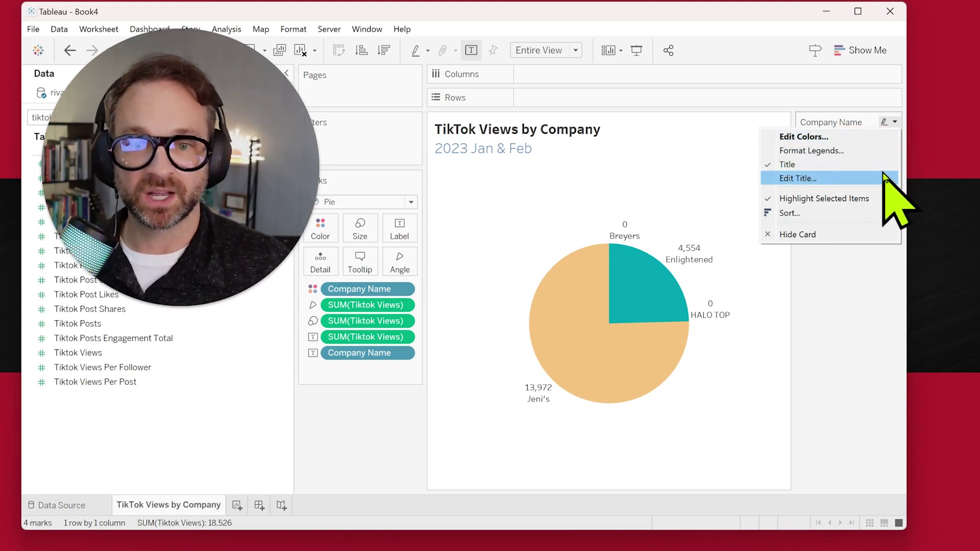
click(871, 236)
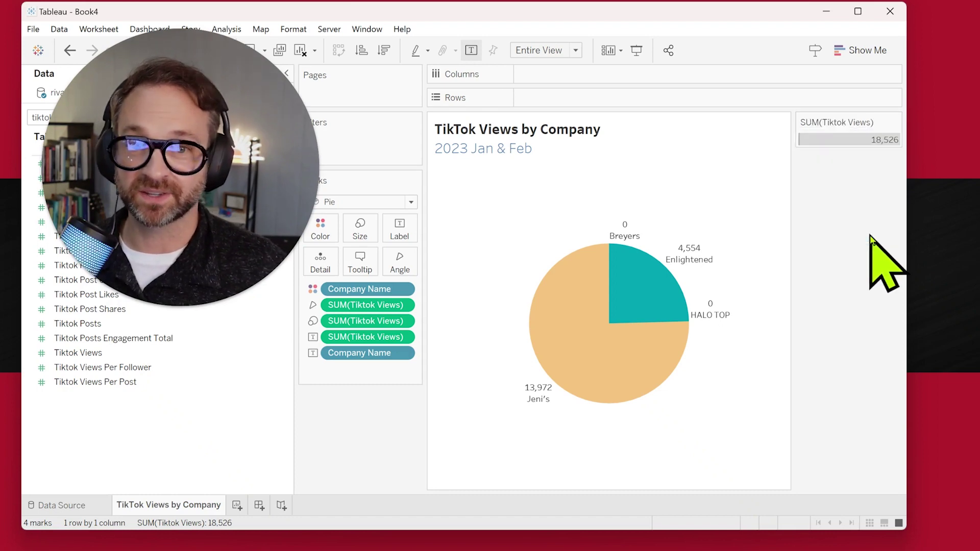
click(897, 122)
click(881, 219)
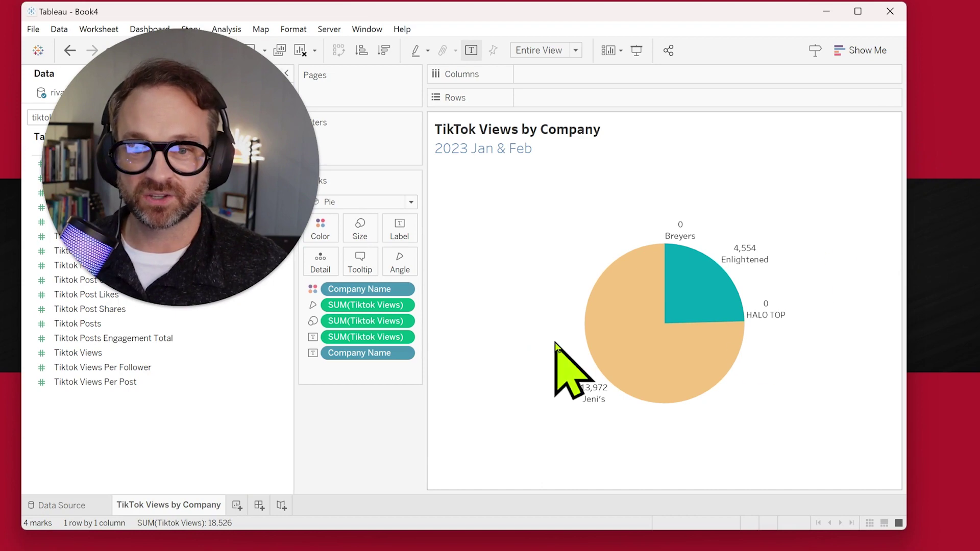
Set the view-count line of the slice label text to 18 pt
click(398, 234)
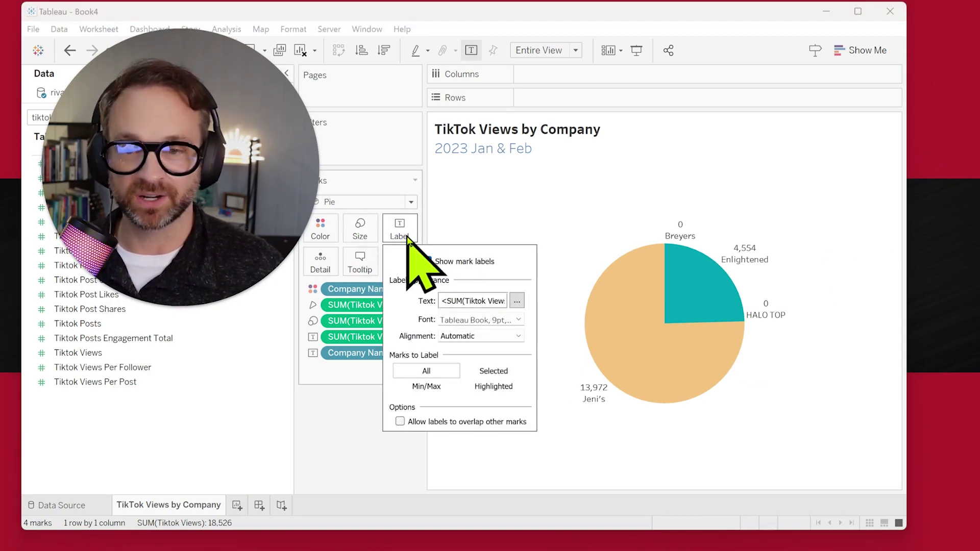
click(516, 301)
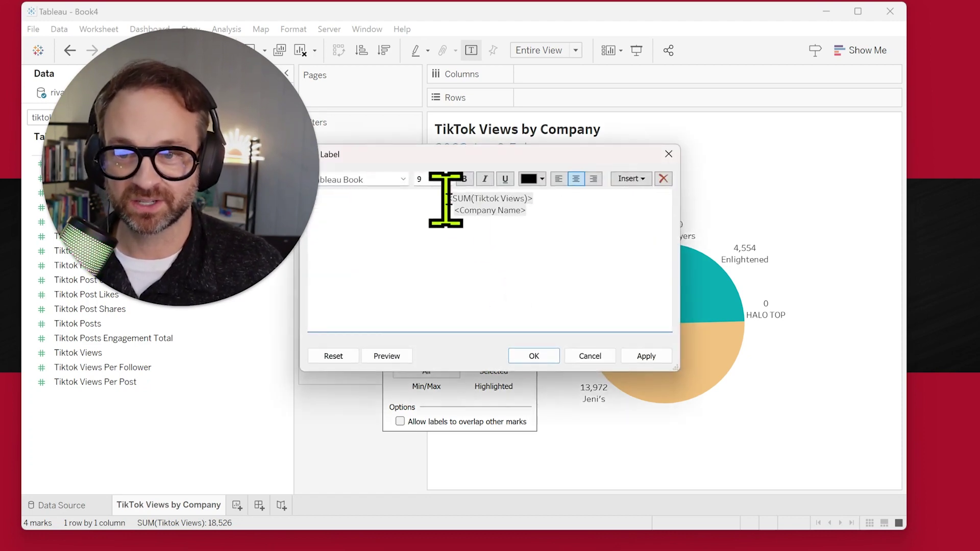
click(445, 179)
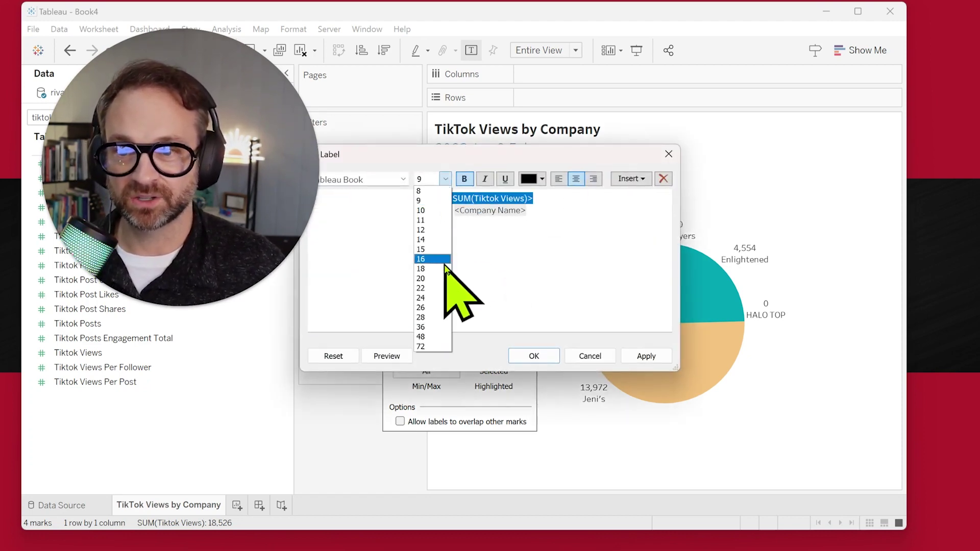
click(428, 269)
click(646, 356)
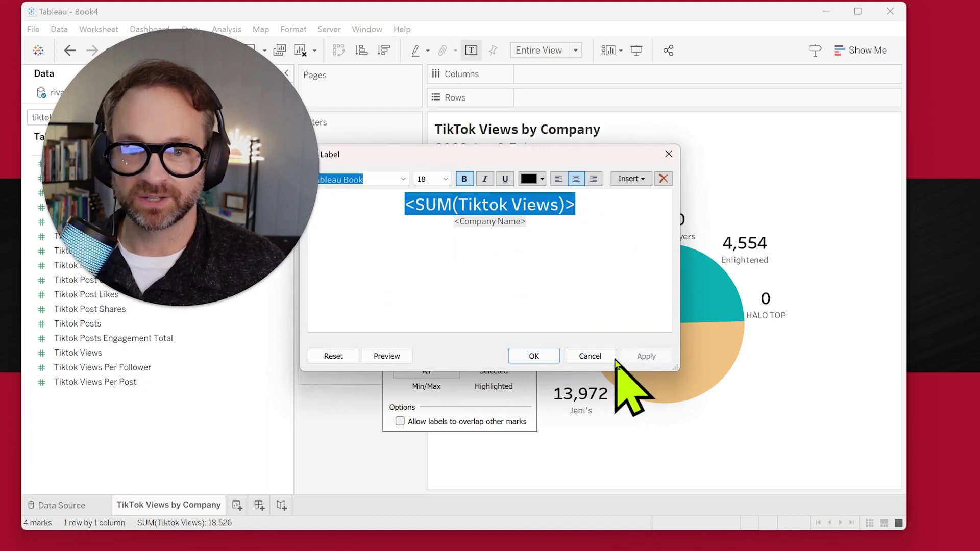
drag(502, 157, 469, 106)
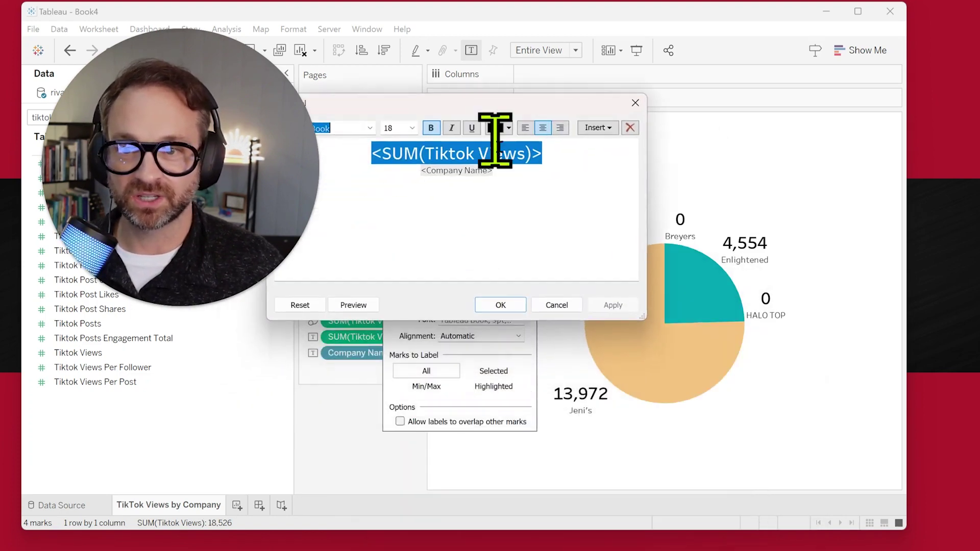
click(505, 305)
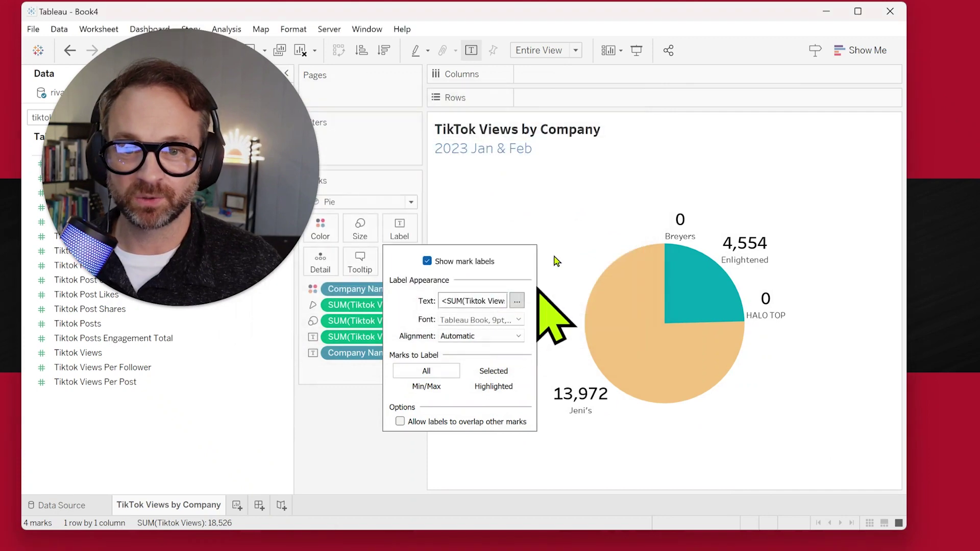
Set the slice labels' font color to Match Mark Color
click(515, 320)
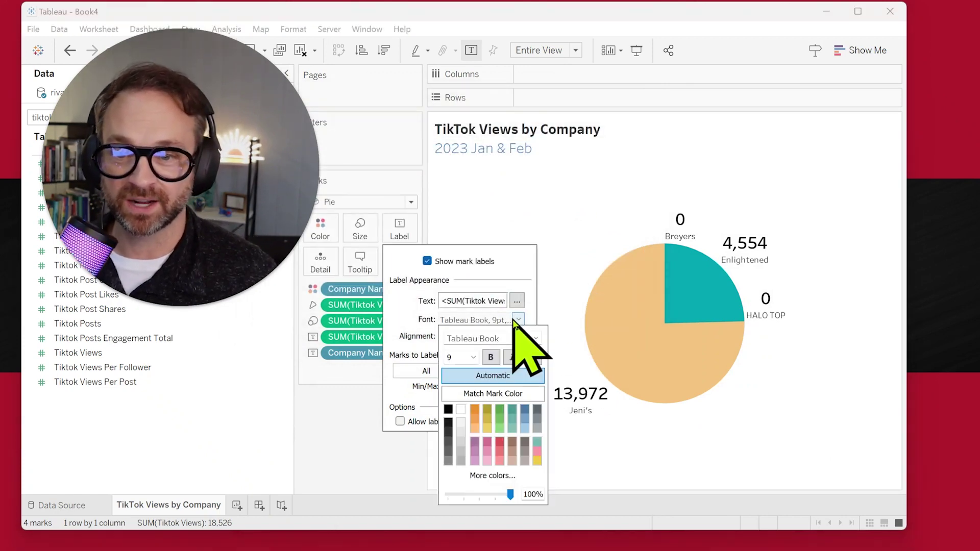
click(493, 393)
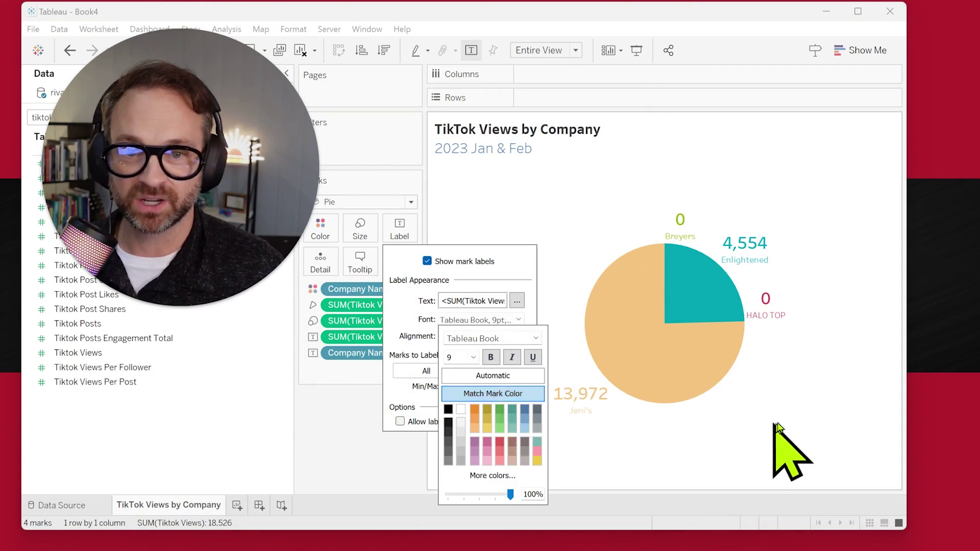
click(789, 451)
mouse_move(741, 320)
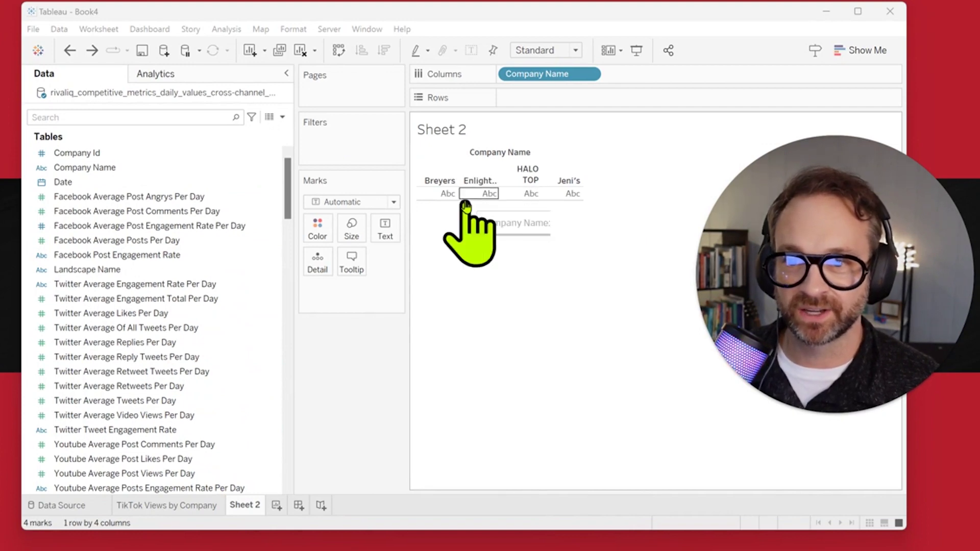
Enlarge the table's rows and columns and hide the Company Name column field label
drag(446, 201, 444, 268)
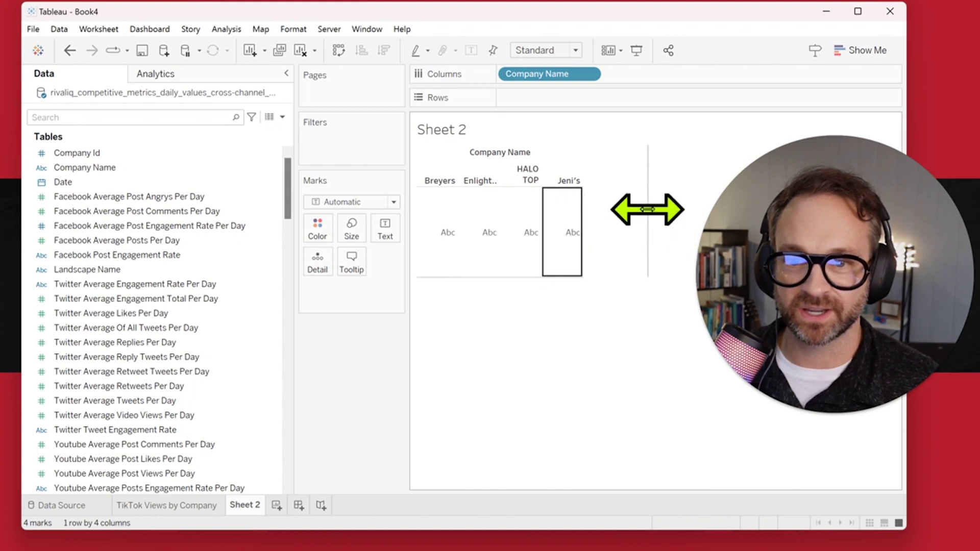
drag(581, 213, 645, 211)
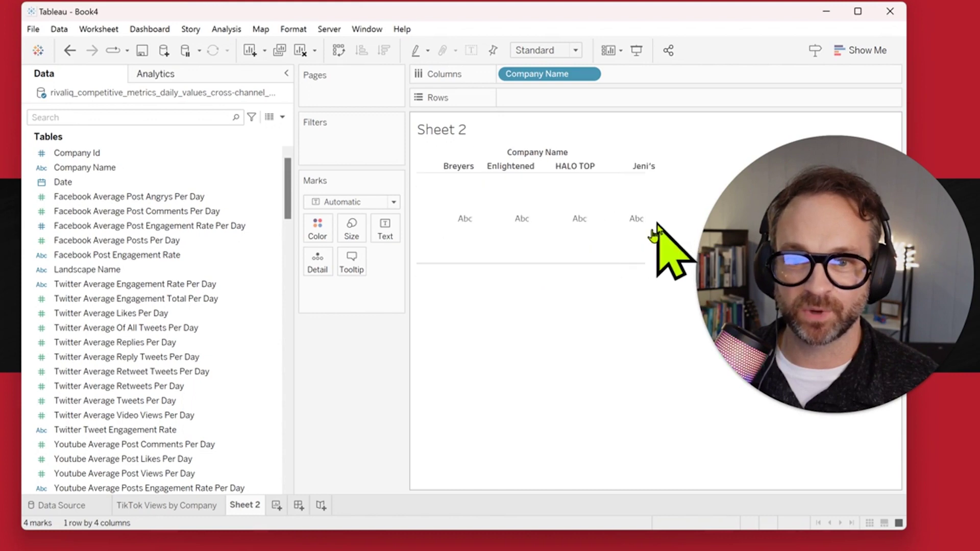
right_click(563, 153)
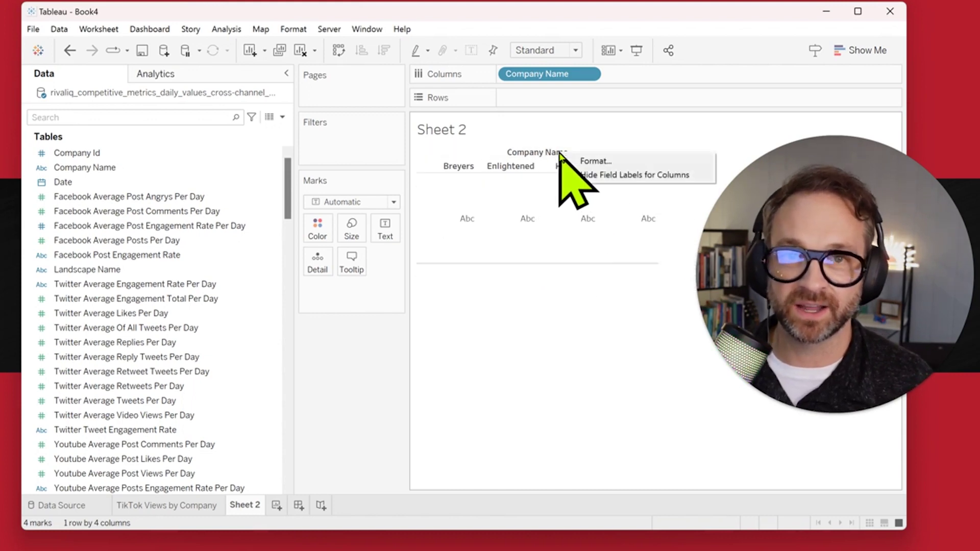
click(622, 178)
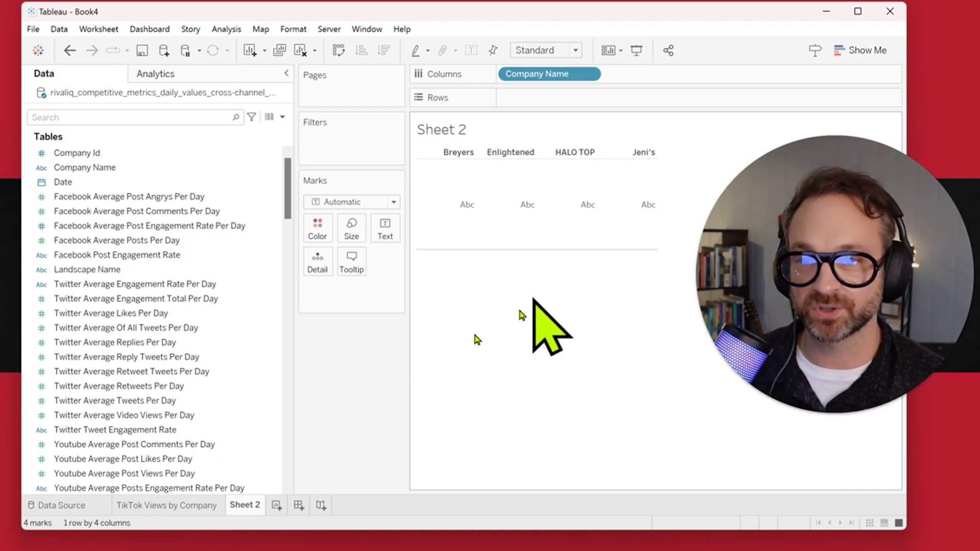
Rename Sheet 2 to 'Instagram' and filter the field list to 'instagram'
double_click(245, 505)
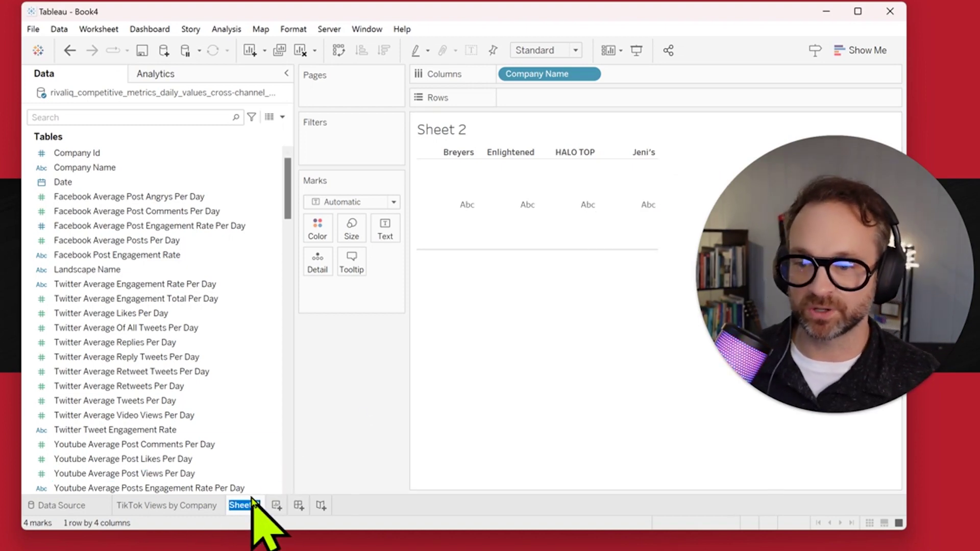
text(Insta)
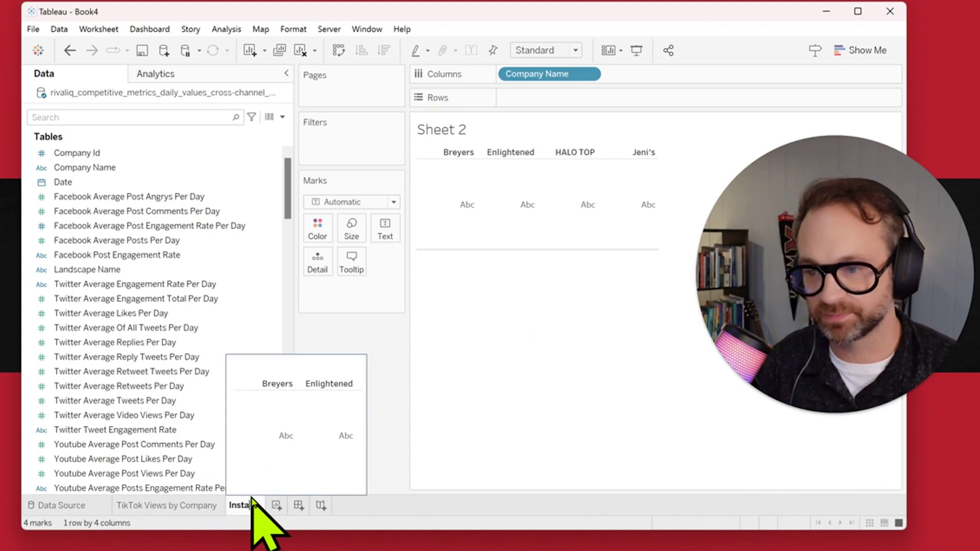
text(ram)
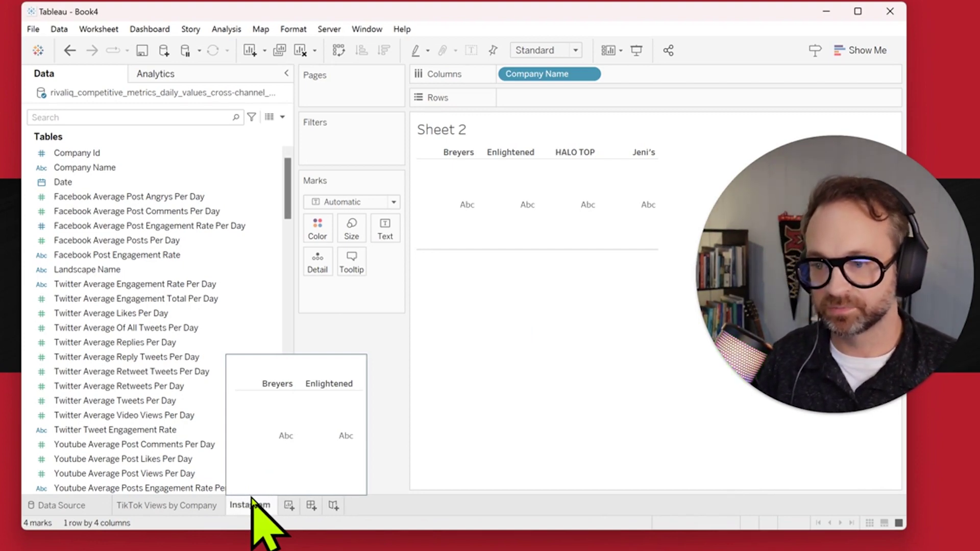
key(Return)
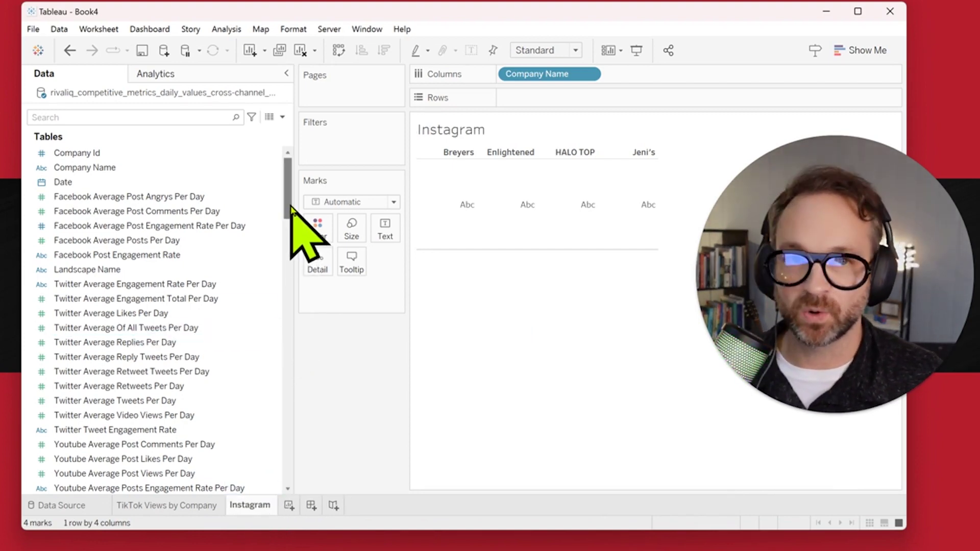
drag(291, 207, 291, 226)
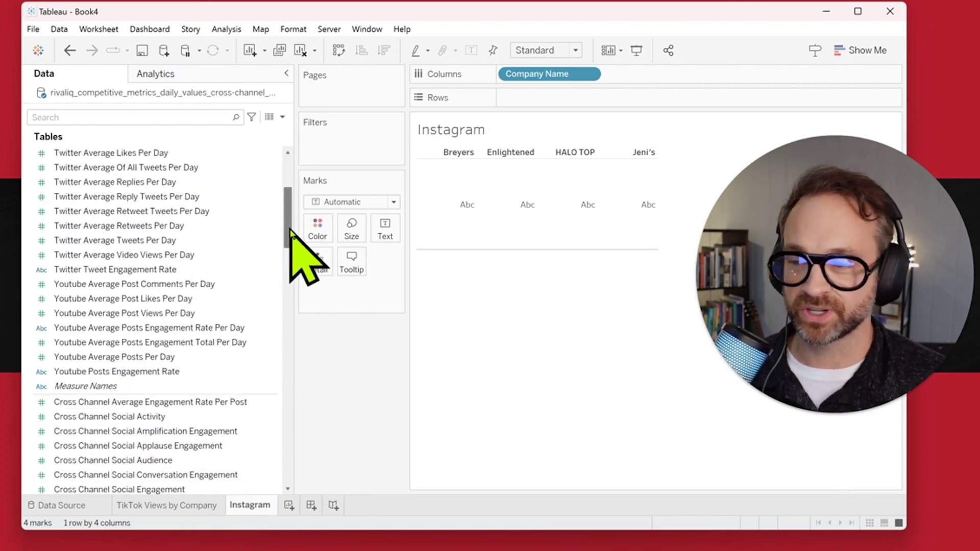
drag(291, 226, 291, 238)
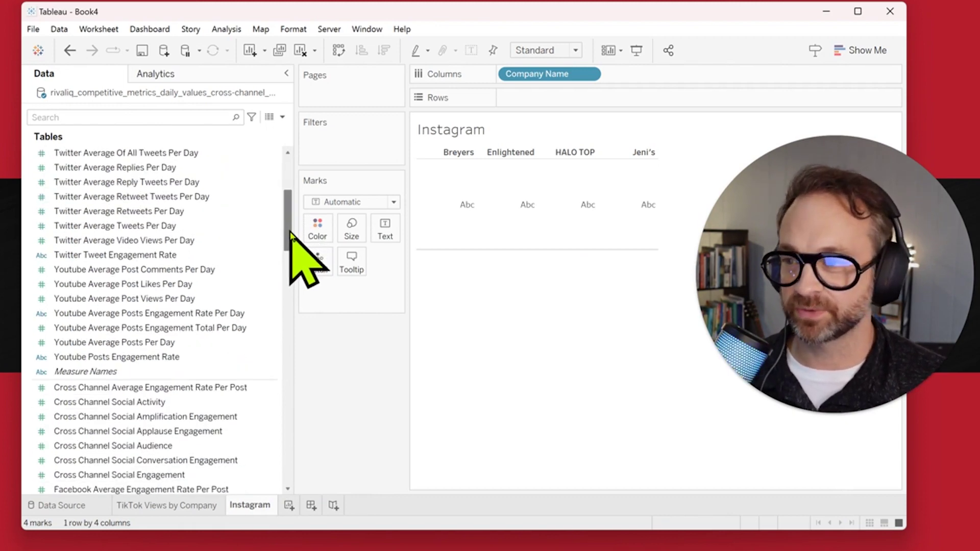
click(126, 117)
text(instagram)
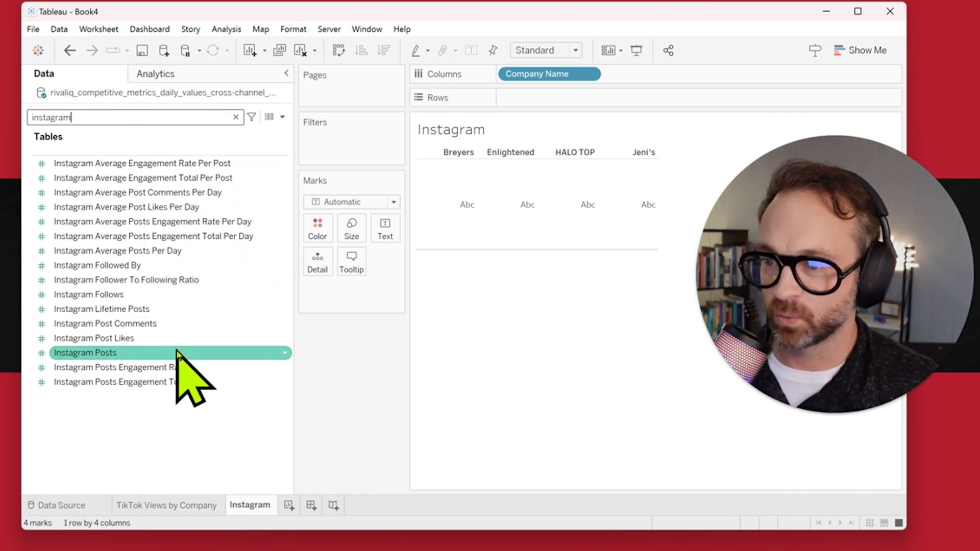
Plot Instagram Posts per company as horizontal bars sorted ascending
mouse_move(175, 353)
mouse_down()
mouse_move(363, 303)
mouse_move(579, 107)
mouse_up()
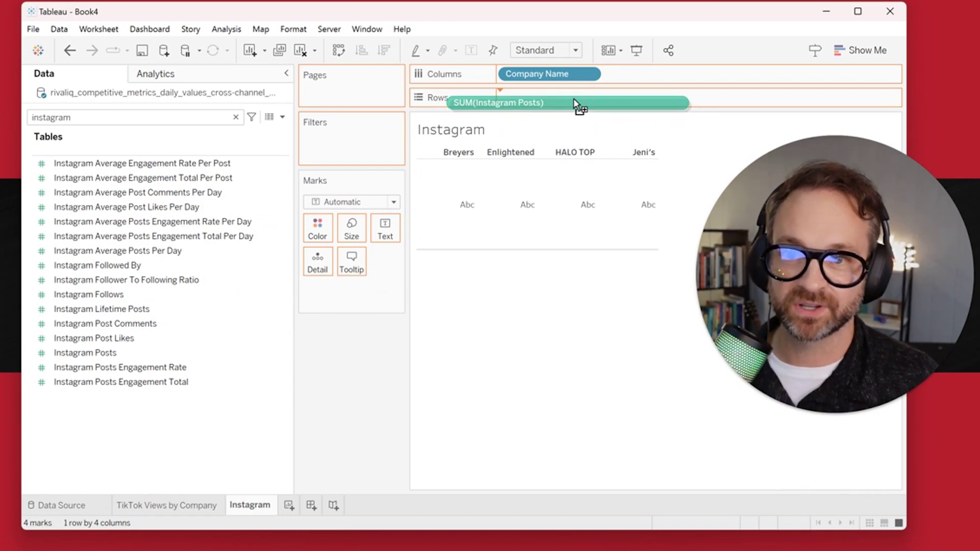
drag(579, 107, 580, 104)
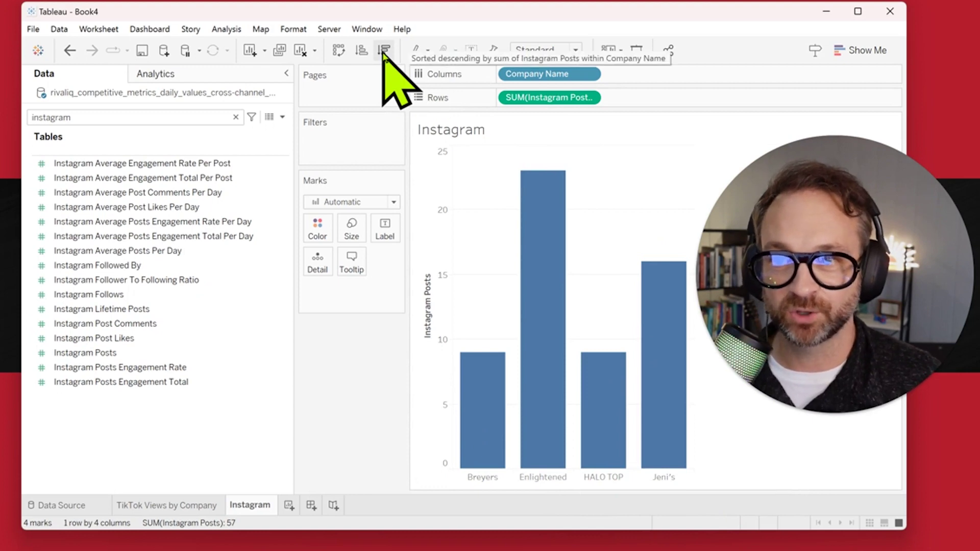
click(384, 50)
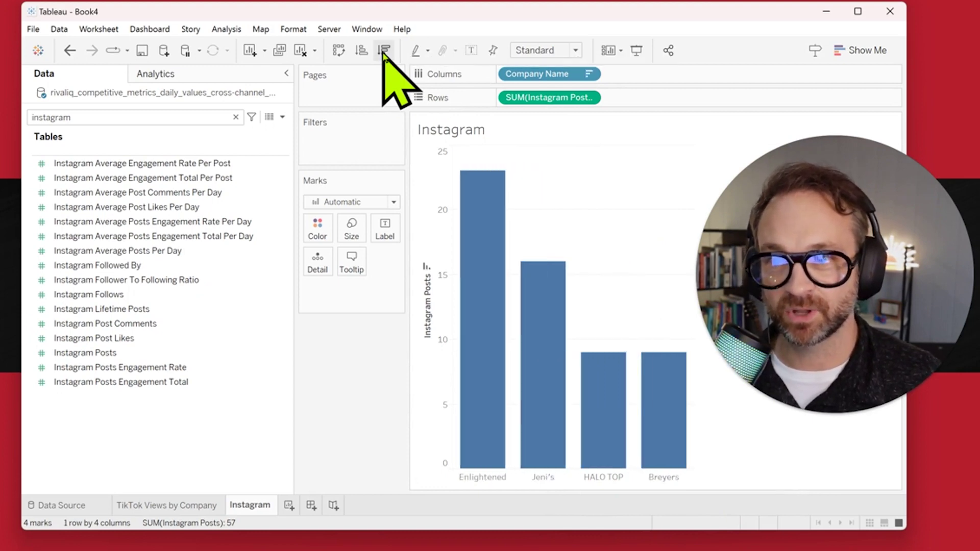
click(362, 51)
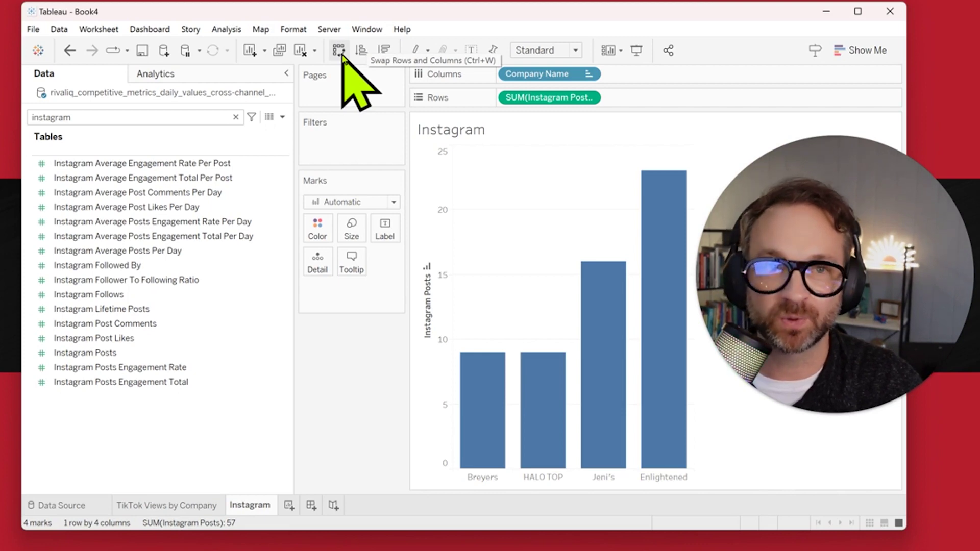
click(339, 51)
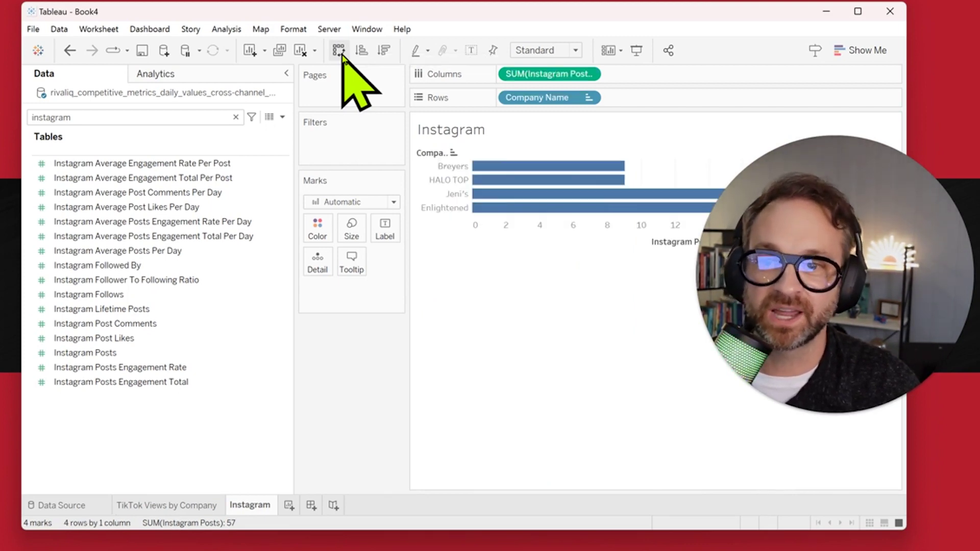
Make the company bars taller and hide the Company Name row field label
click(664, 244)
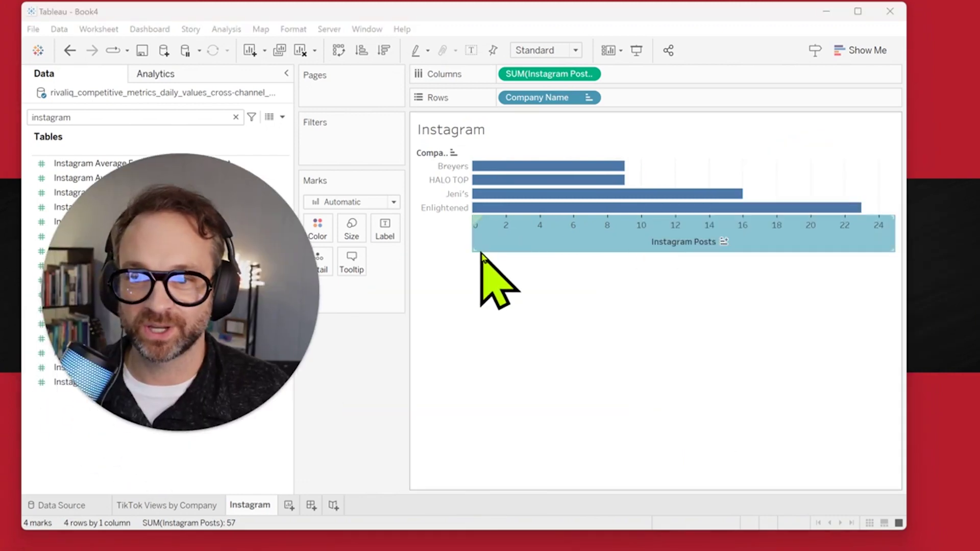
drag(484, 253, 513, 360)
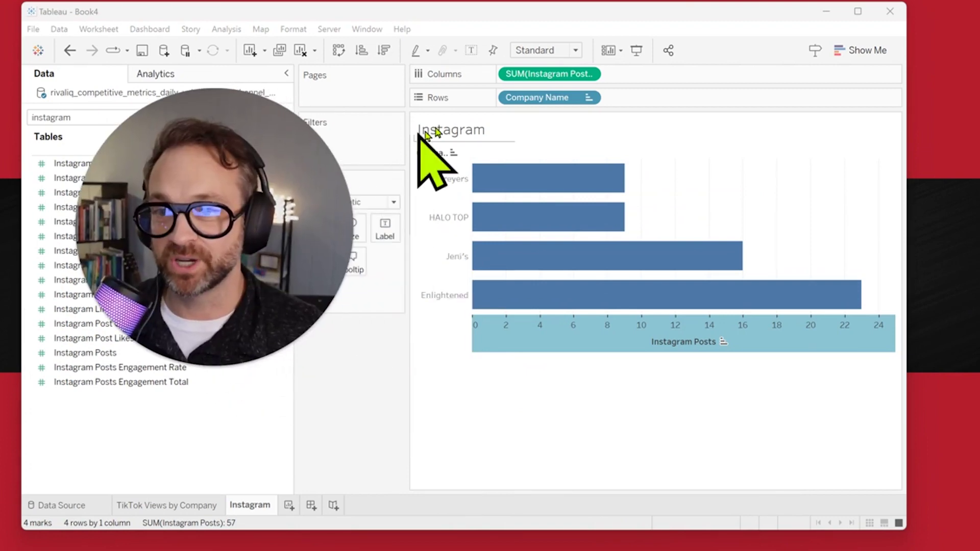
right_click(432, 153)
click(498, 286)
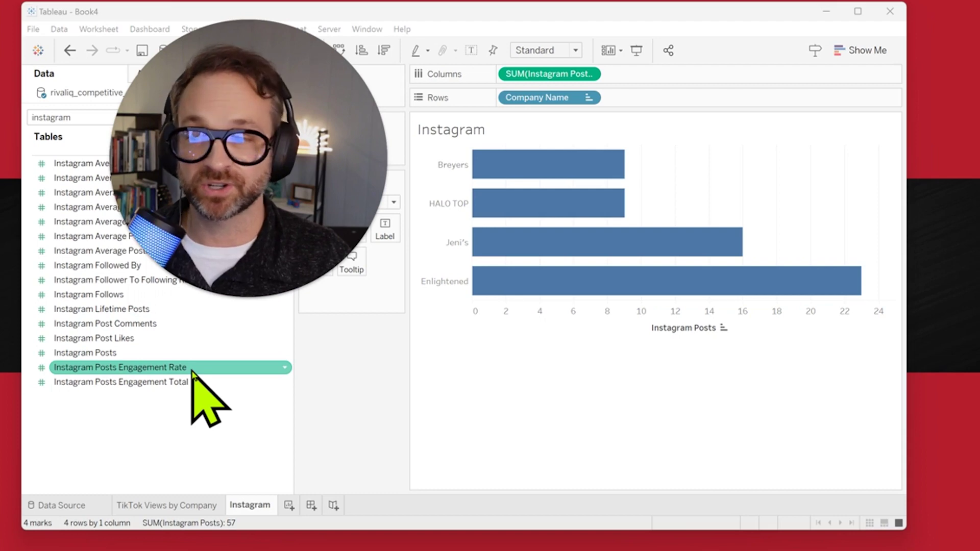
drag(193, 375, 230, 386)
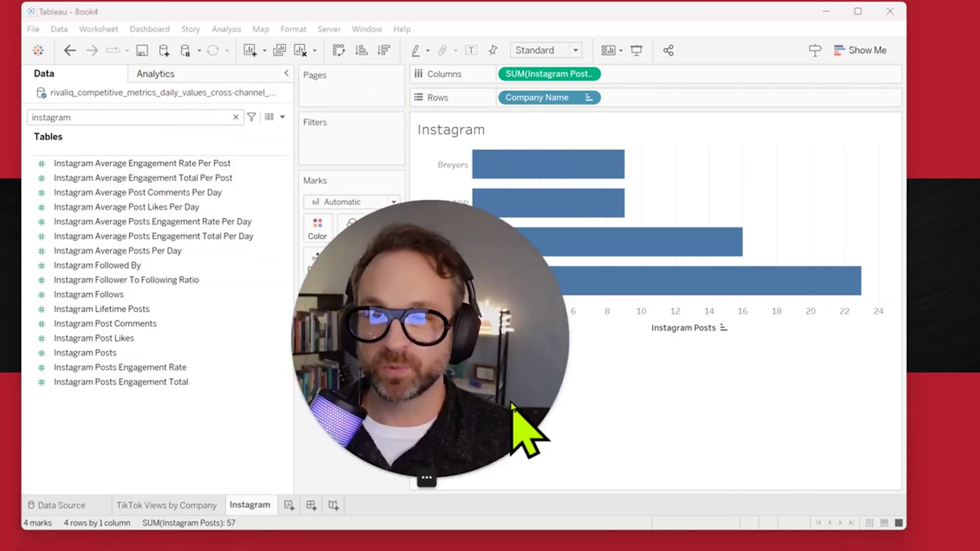
Color the bars by Instagram Average Engagement Rate Per Post, replacing the Null-only color field
mouse_move(120, 367)
mouse_down()
mouse_move(278, 314)
mouse_move(316, 228)
mouse_up()
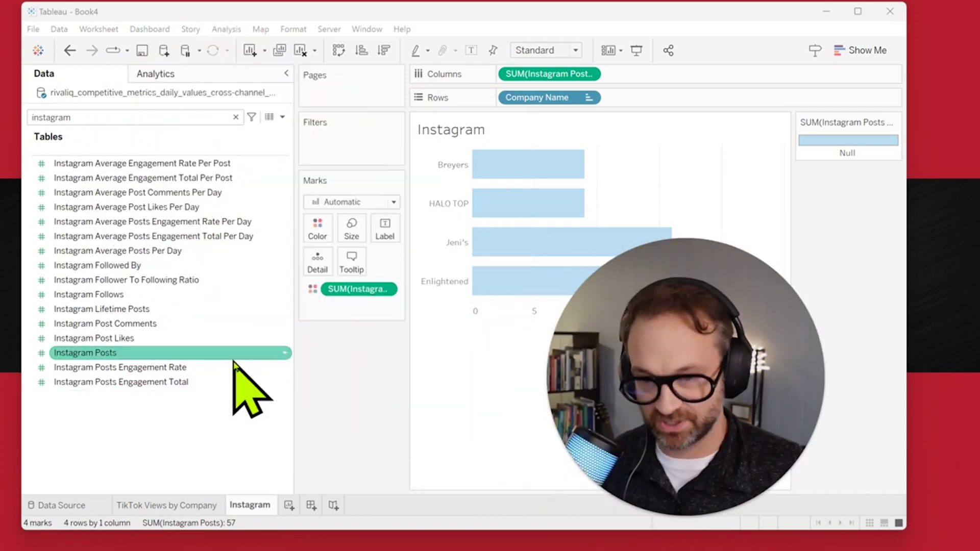
drag(357, 289, 538, 329)
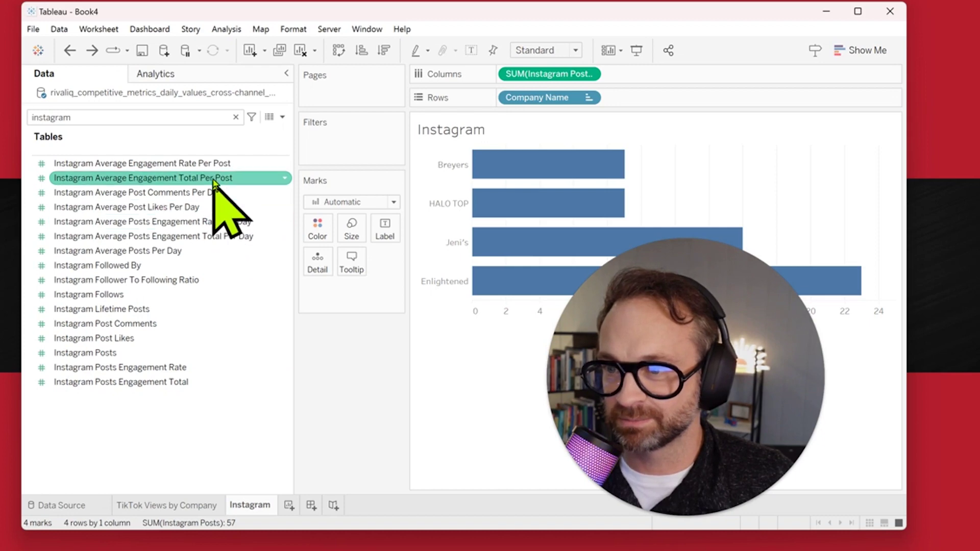
drag(214, 162, 324, 239)
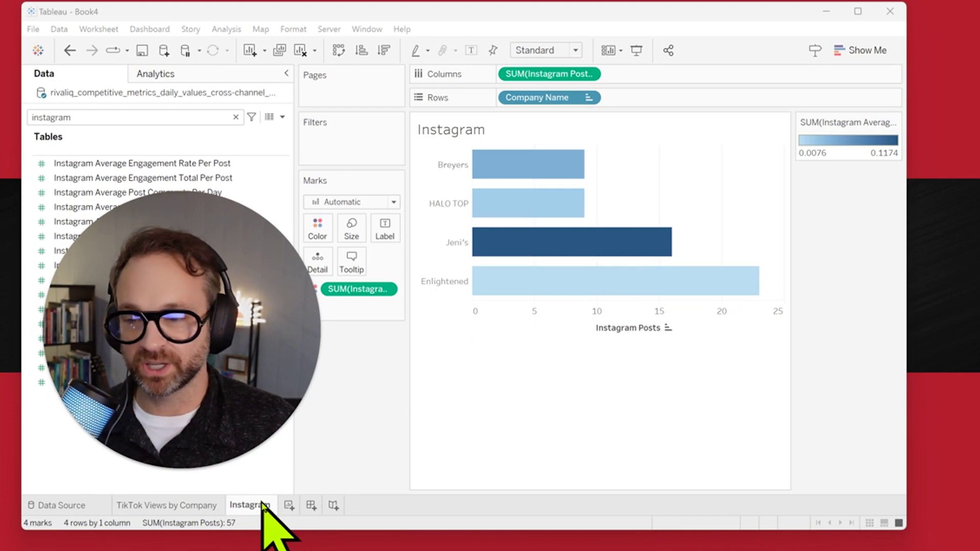
Add the subtitle line 'Post Quantity vs Engagement Rate per Post' below the sheet name title
double_click(249, 505)
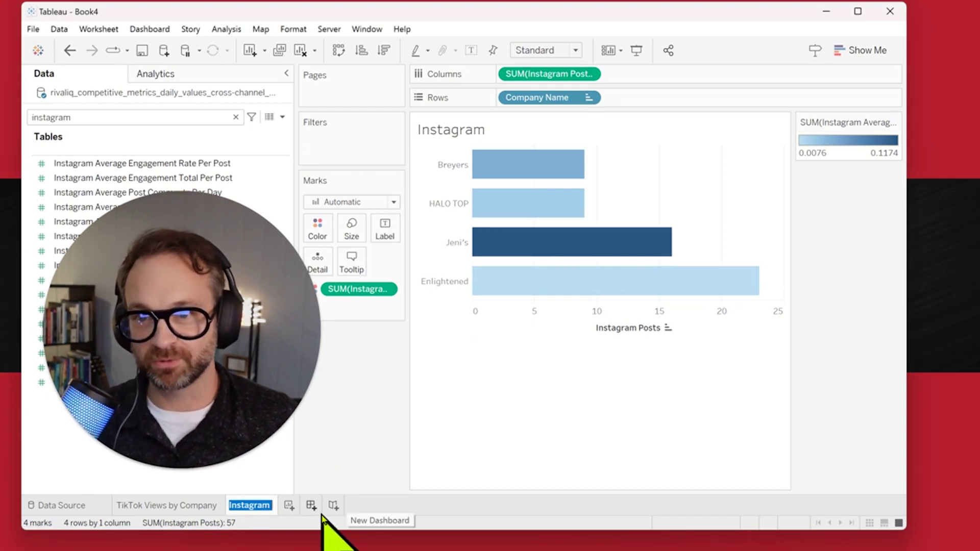
double_click(455, 129)
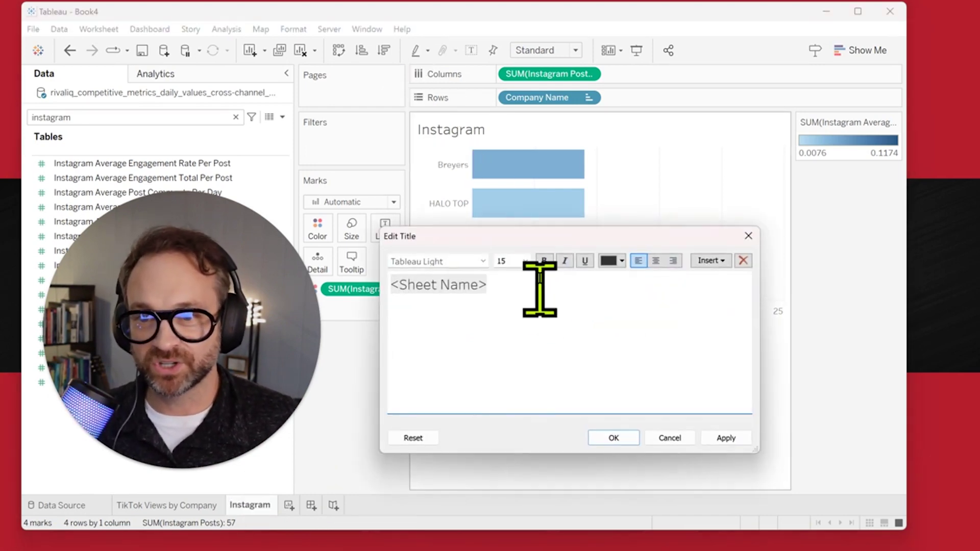
drag(547, 236, 746, 330)
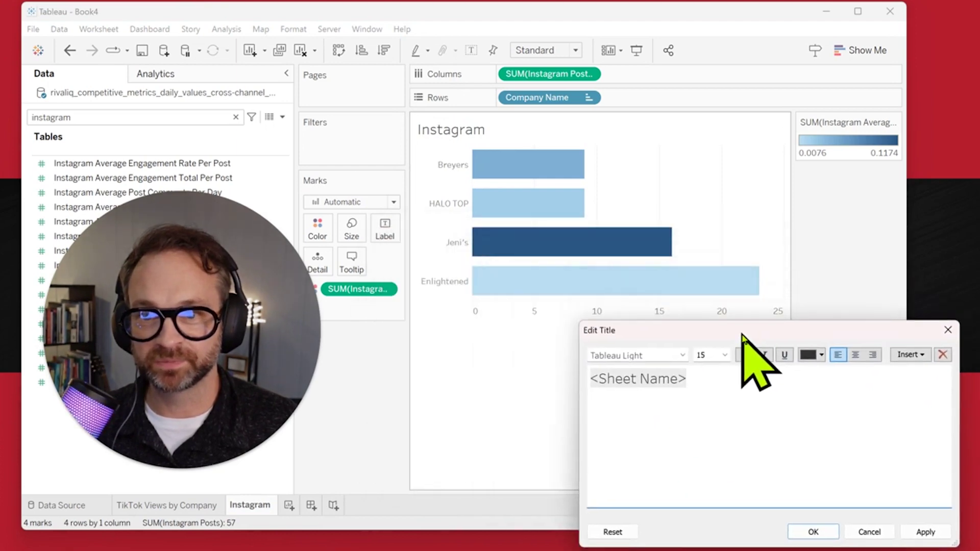
click(697, 383)
text(Post Quantity vs Engagement Rate per Post)
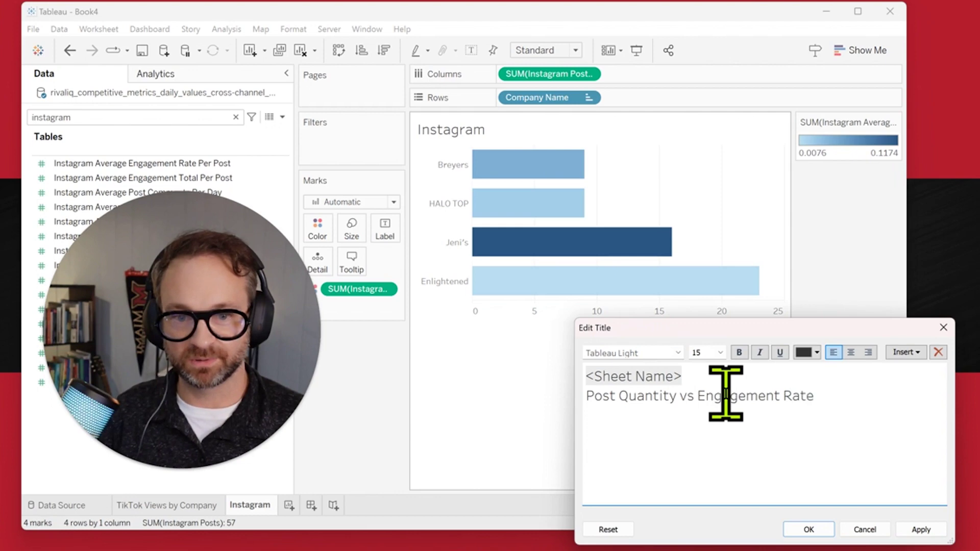
click(921, 528)
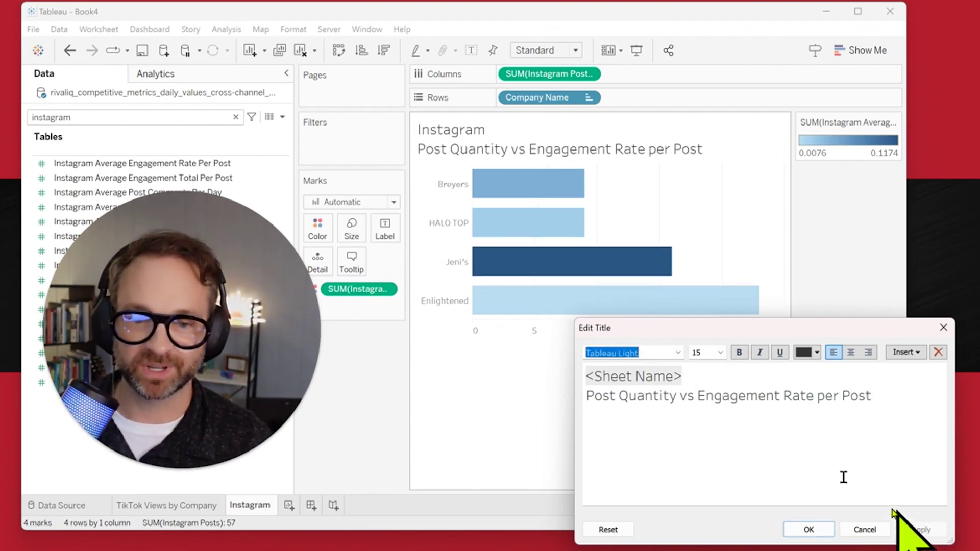
Make the Instagram sheet-name title line bold and keep the title changes
drag(685, 376, 586, 377)
click(738, 352)
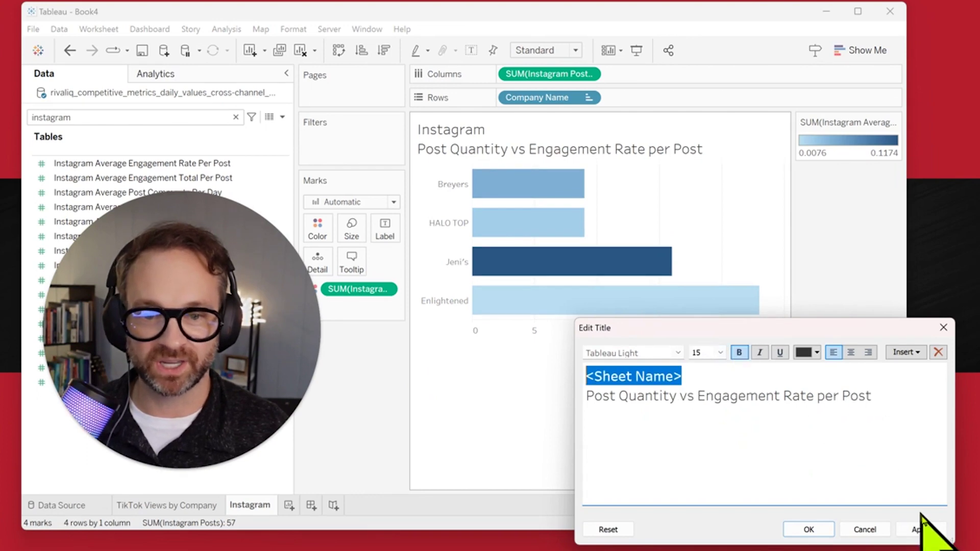
click(921, 529)
click(809, 529)
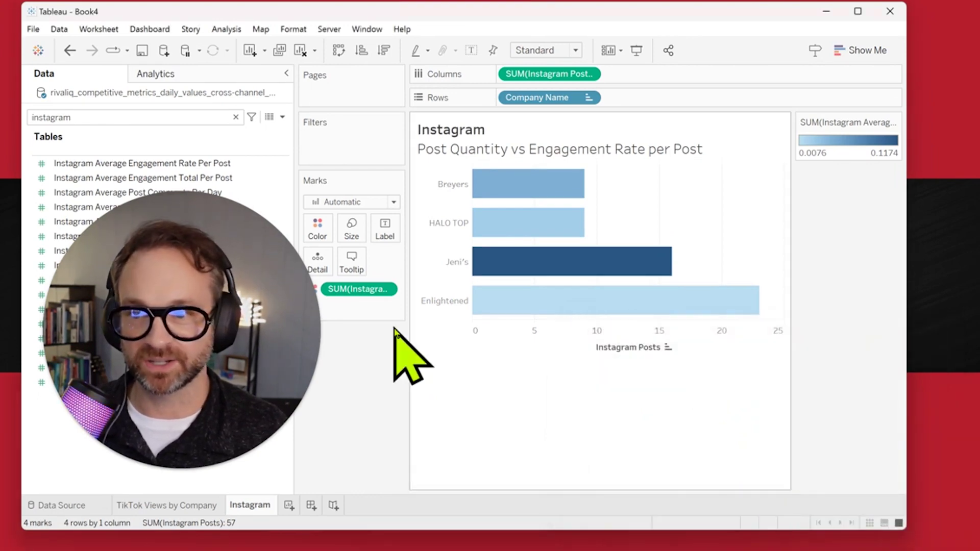
Preview the Red-Black Diverging and Sunrise-Sunset Diverging palettes on the bars
click(317, 229)
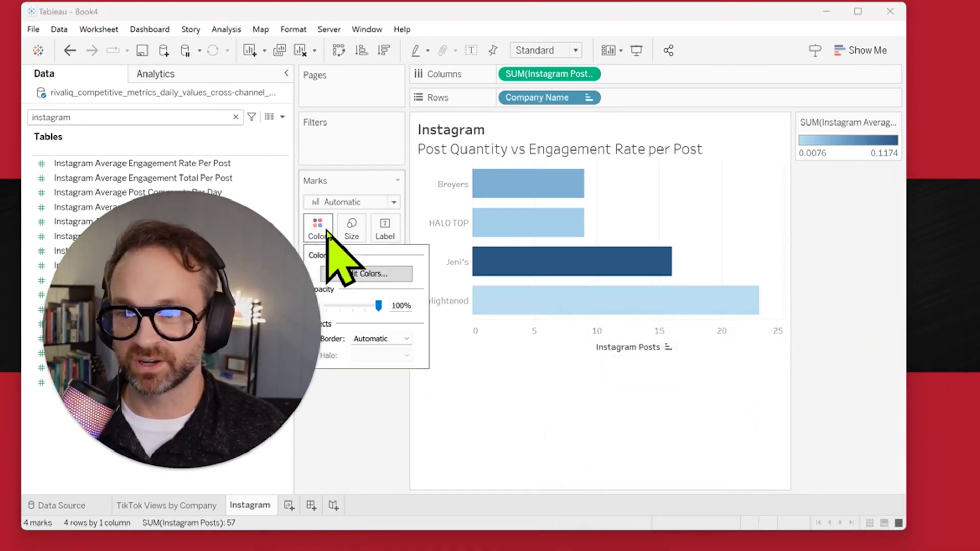
click(367, 275)
drag(518, 188, 574, 360)
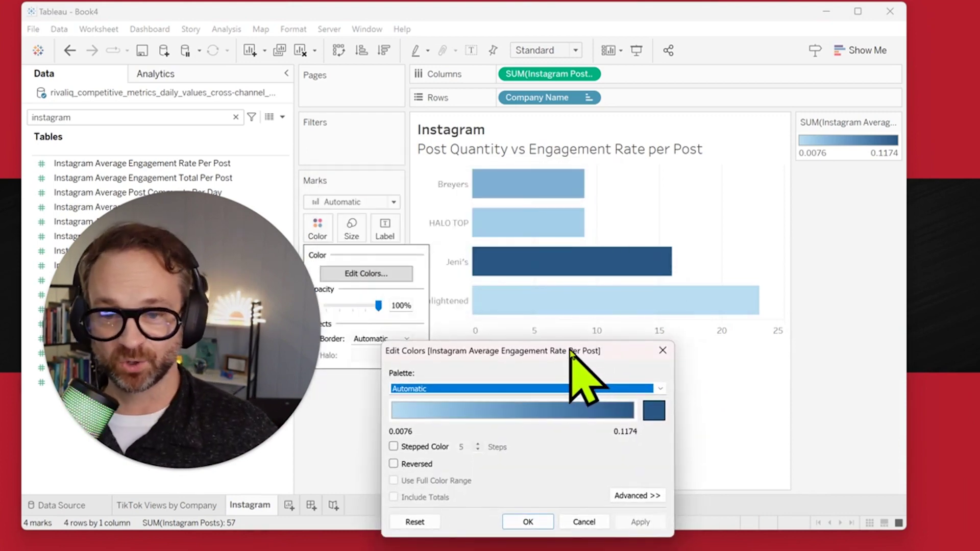
click(582, 389)
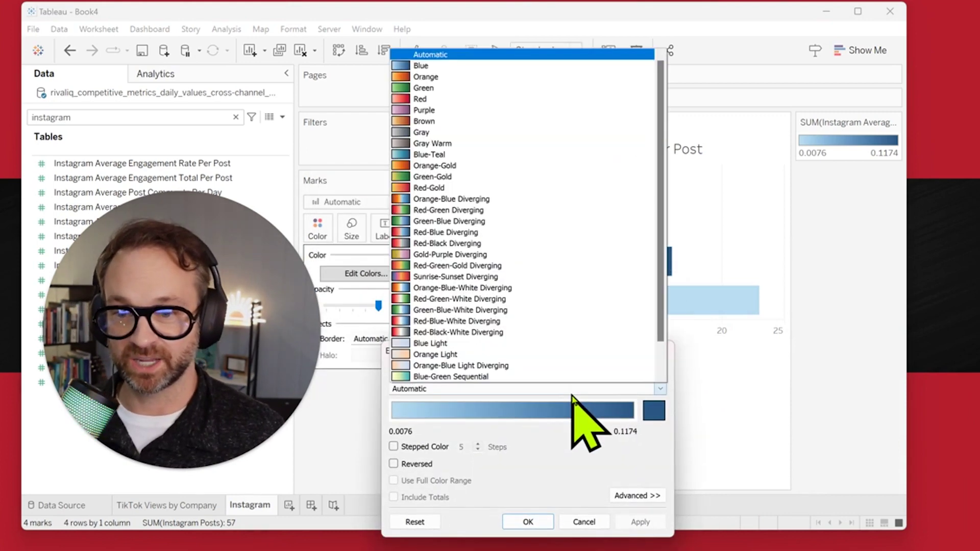
click(511, 244)
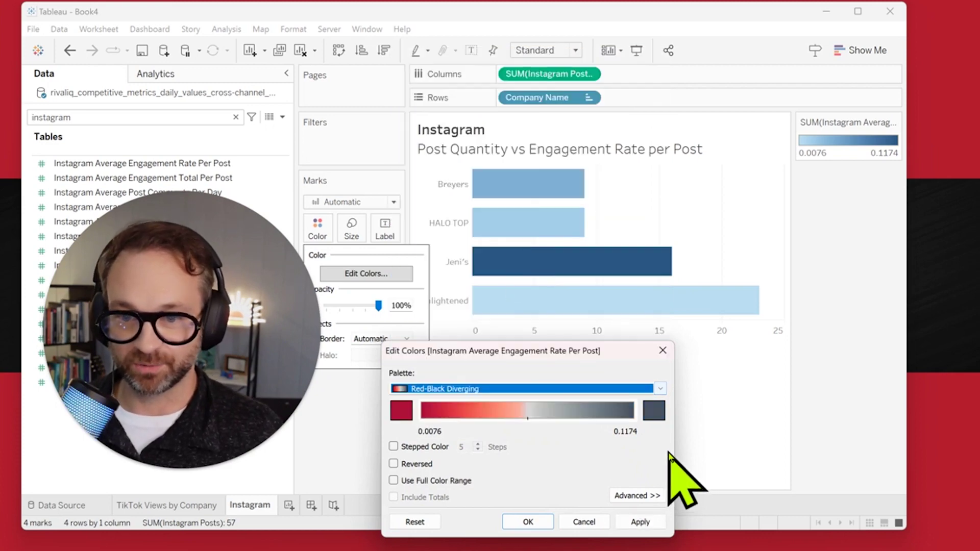
click(643, 521)
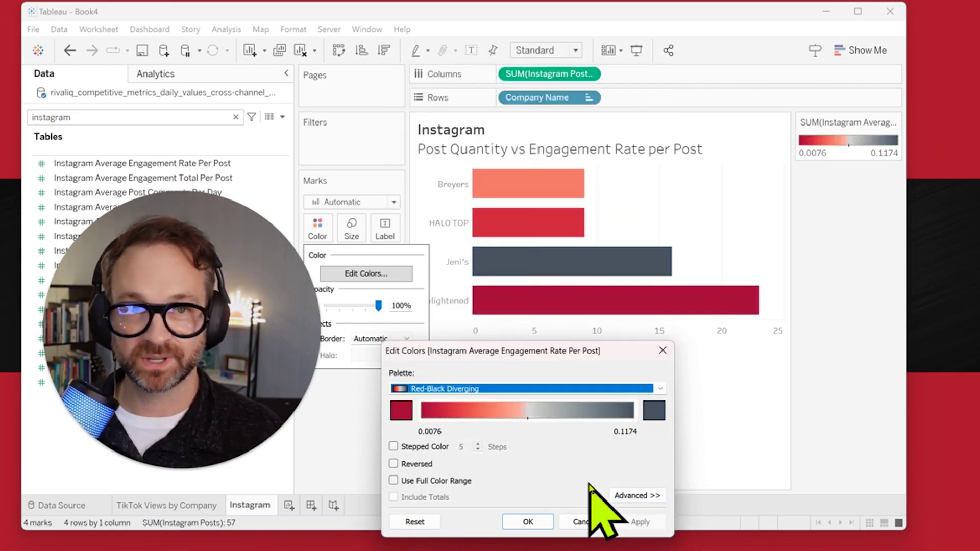
click(536, 389)
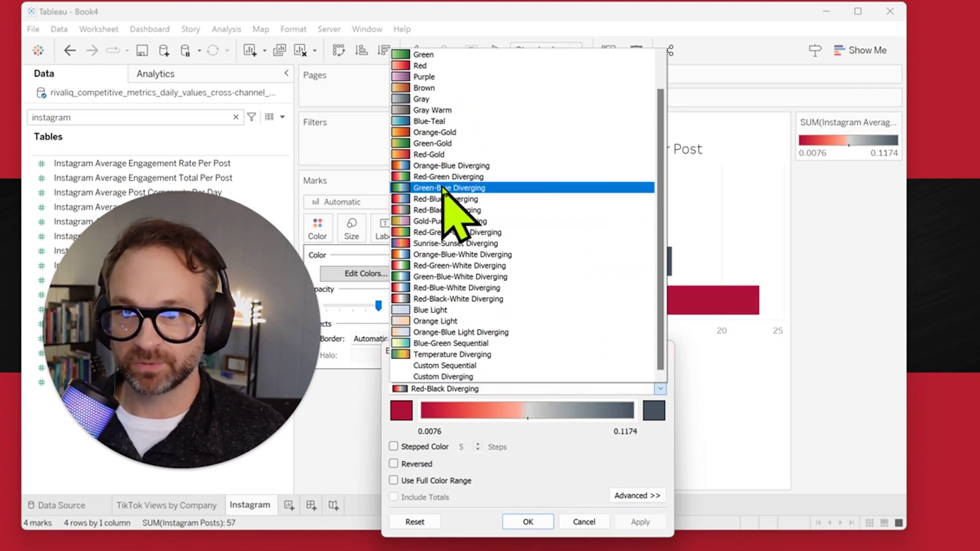
click(459, 244)
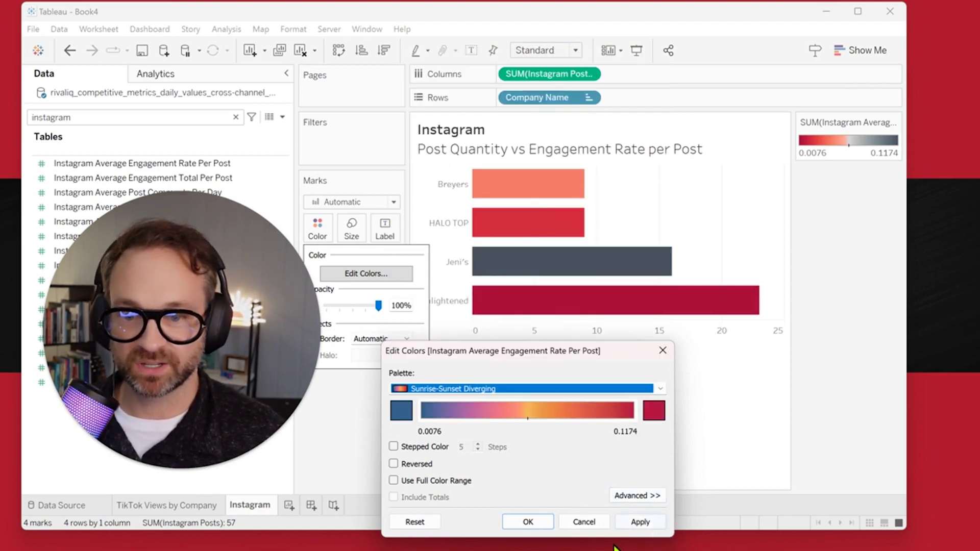
click(641, 523)
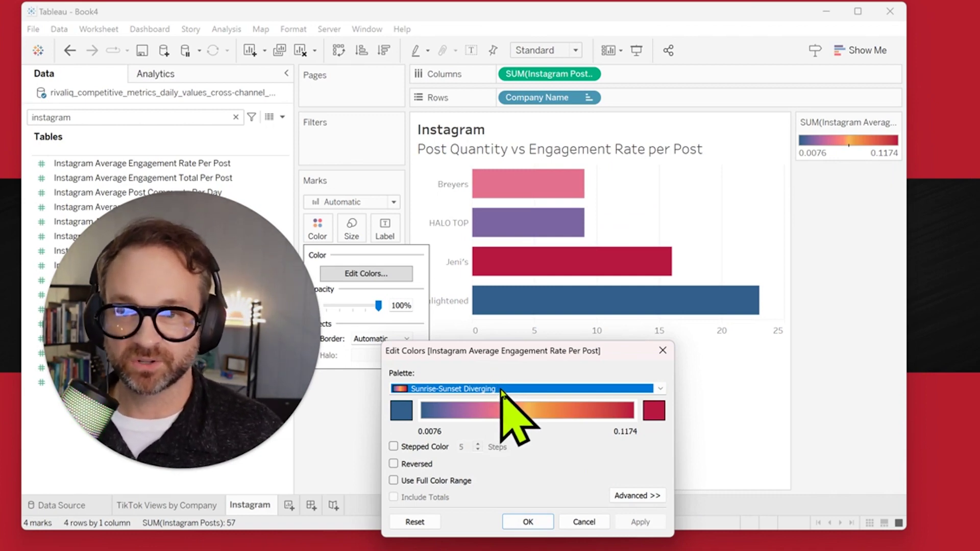
Apply the Green-Gold gradient to the engagement-rate bar colours
click(503, 391)
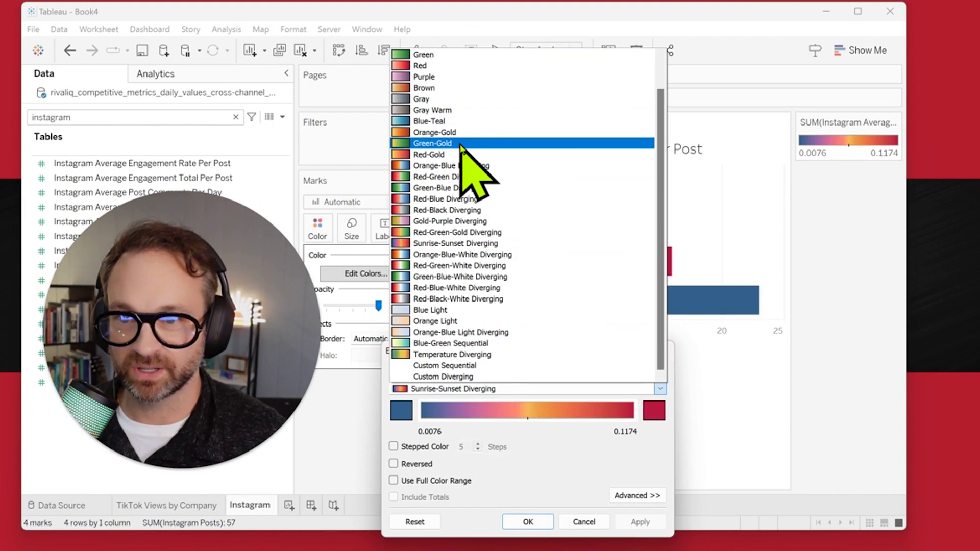
click(433, 143)
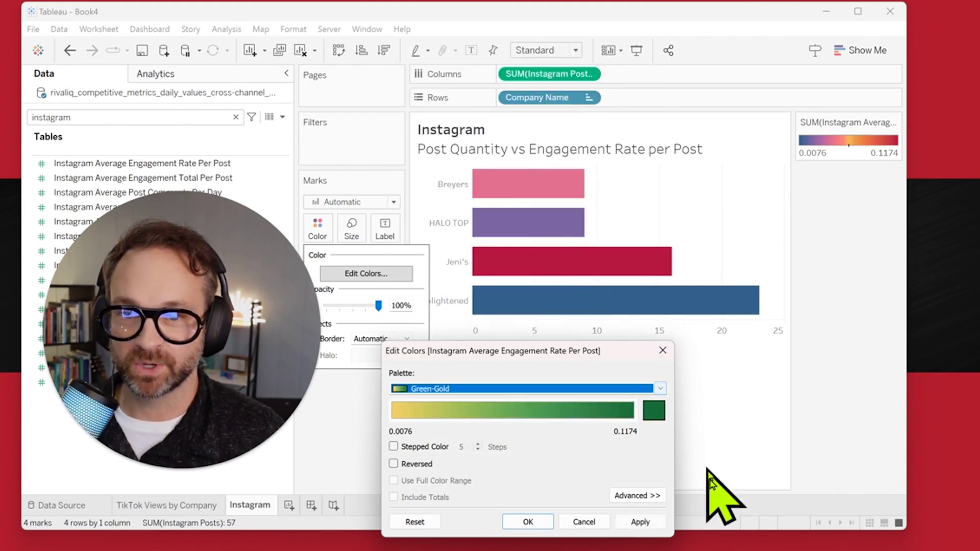
click(641, 521)
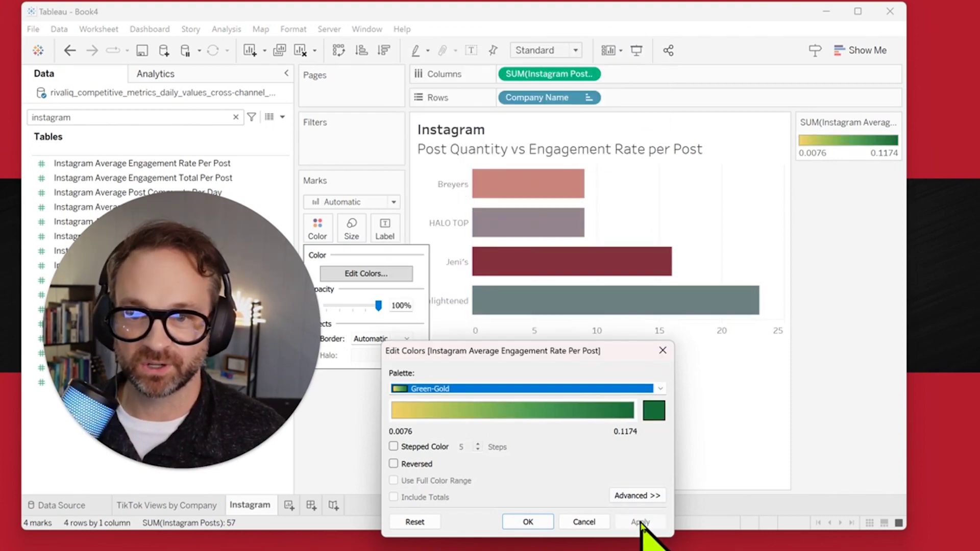
click(528, 521)
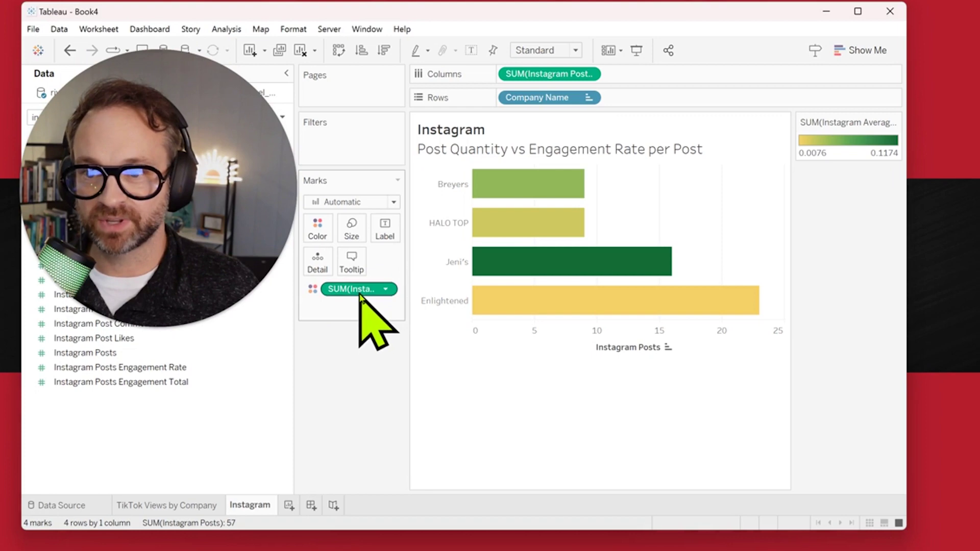
Add the engagement rate measure and Instagram Post Likes to the Tooltip card
drag(361, 301, 352, 264)
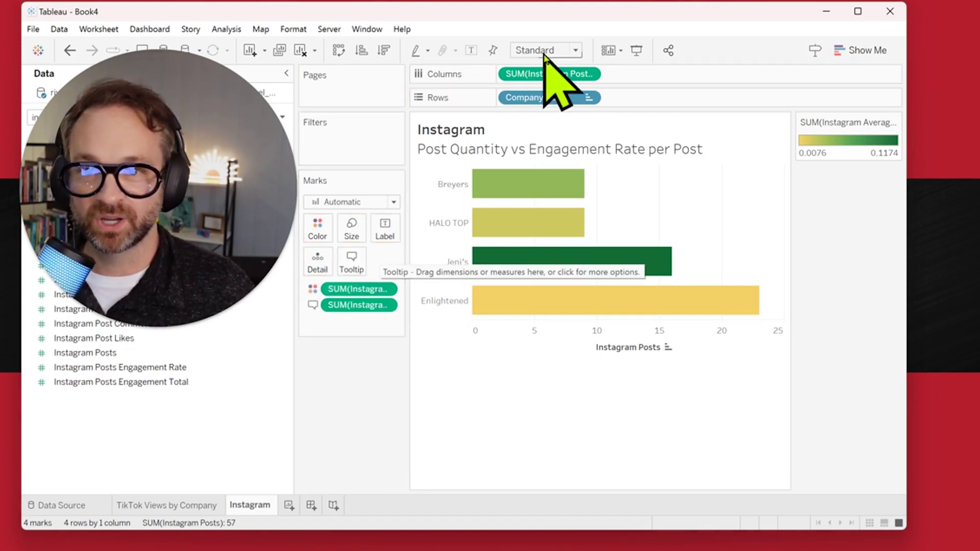
drag(85, 352, 352, 264)
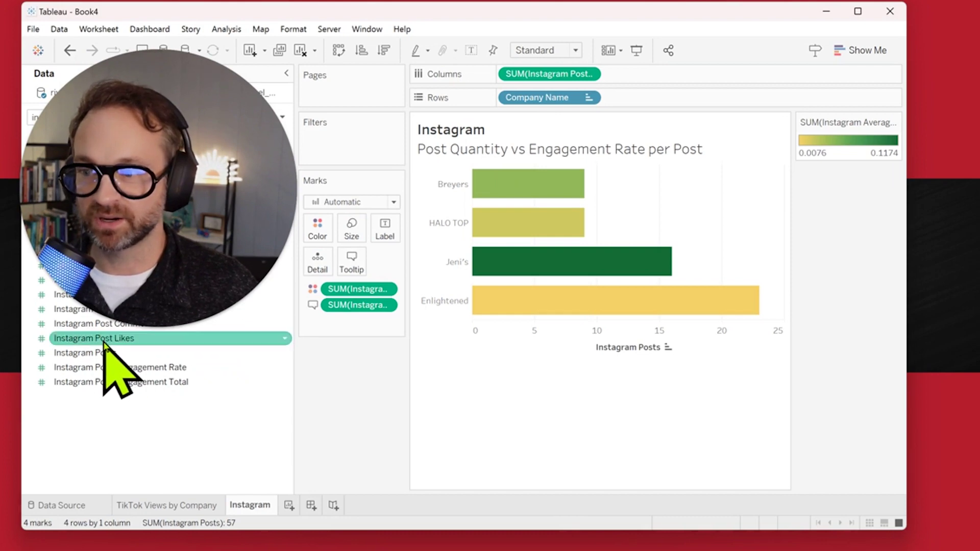
Remove the Company Name and engagement rate labels, joining them onto one tooltip line
click(351, 264)
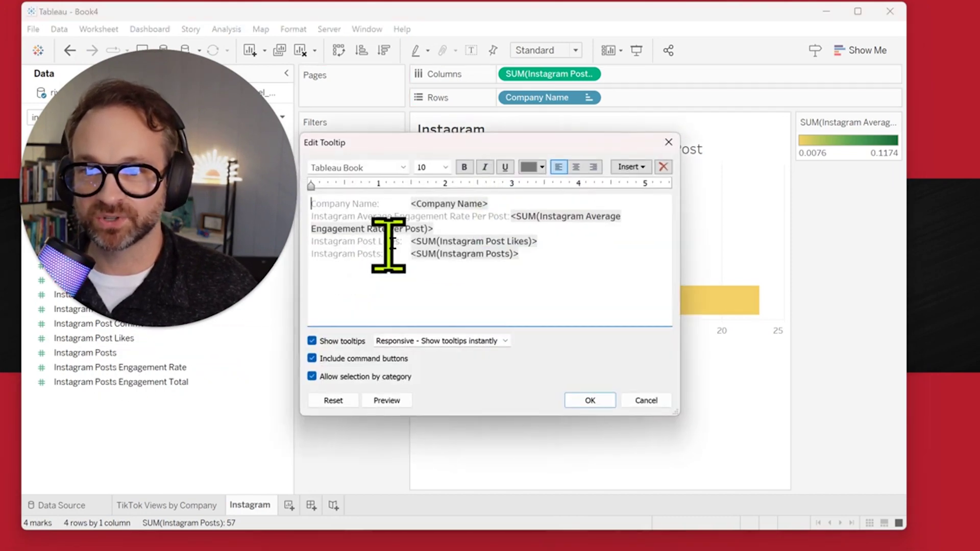
mouse_move(459, 136)
mouse_down()
mouse_move(574, 244)
mouse_move(534, 206)
mouse_up()
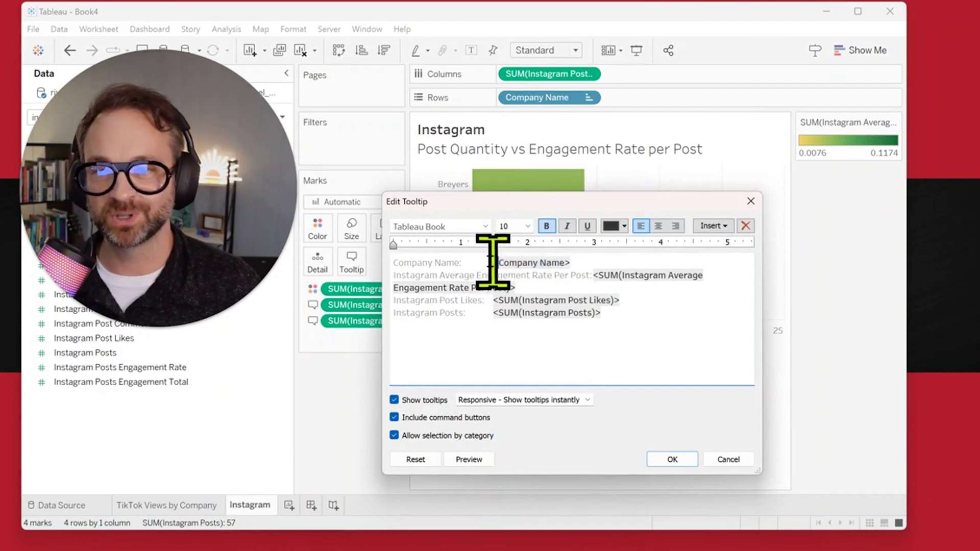
drag(571, 262, 302, 245)
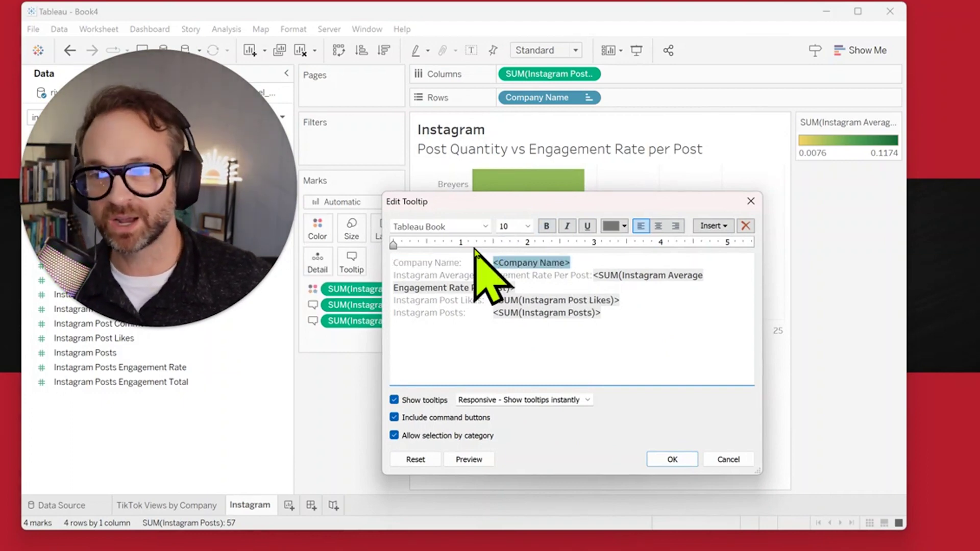
key(shift+Home)
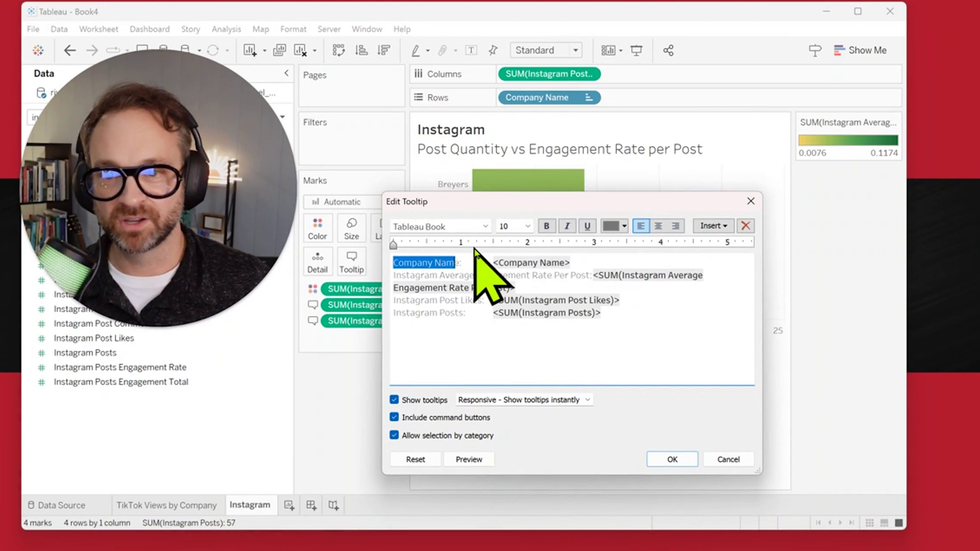
key(shift+End)
key(Delete)
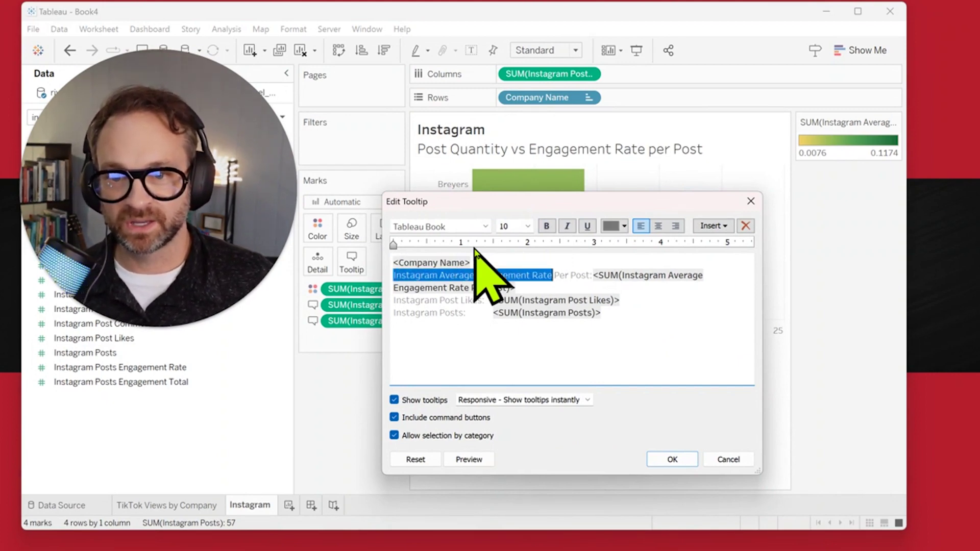
key(Delete)
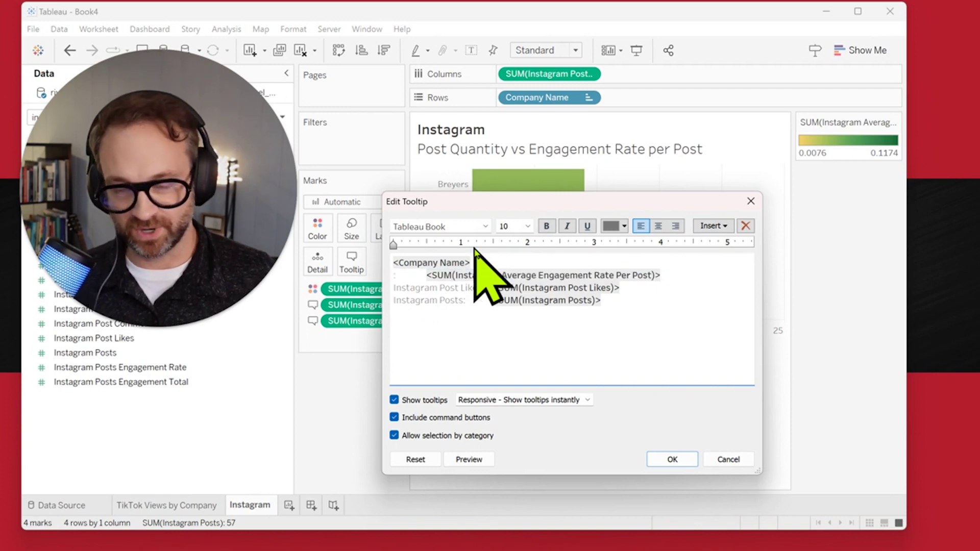
key(BackSpace)
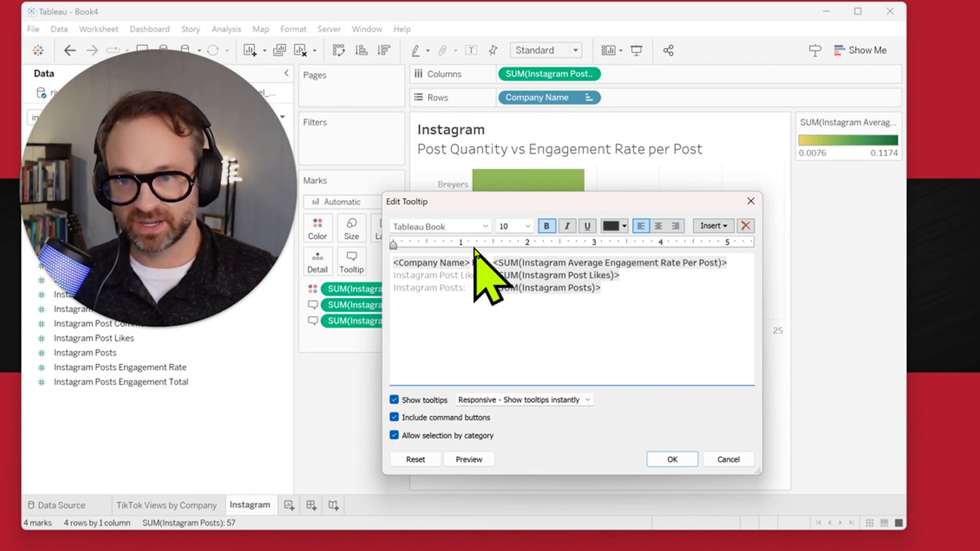
text(has an engagement rate of)
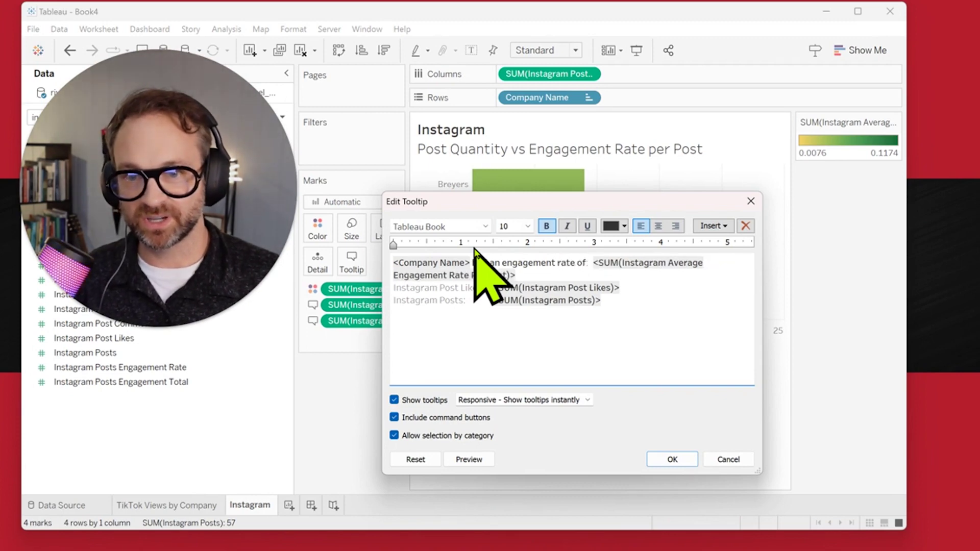
Remove the Instagram Post Likes label, move the posts placeholder into the sentence, and confirm
key(Delete)
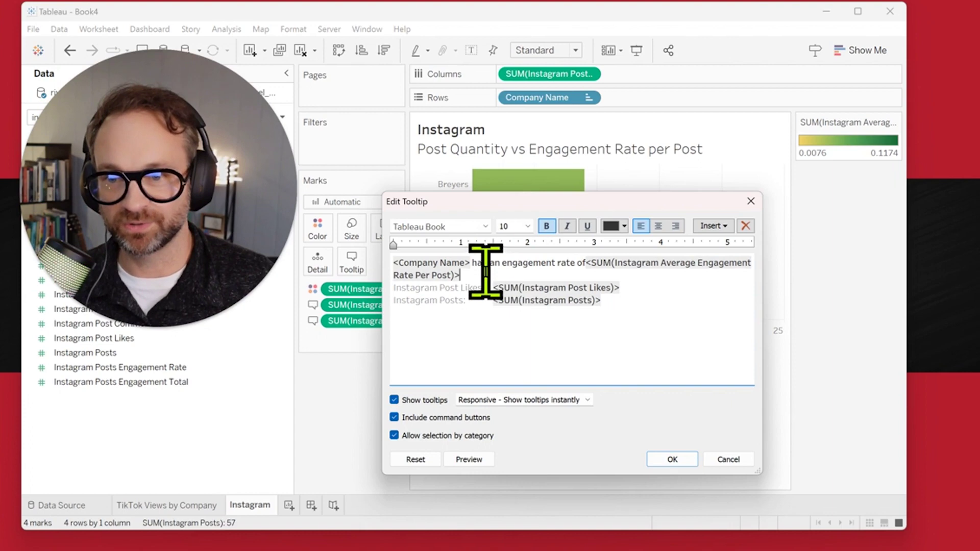
drag(490, 288, 392, 290)
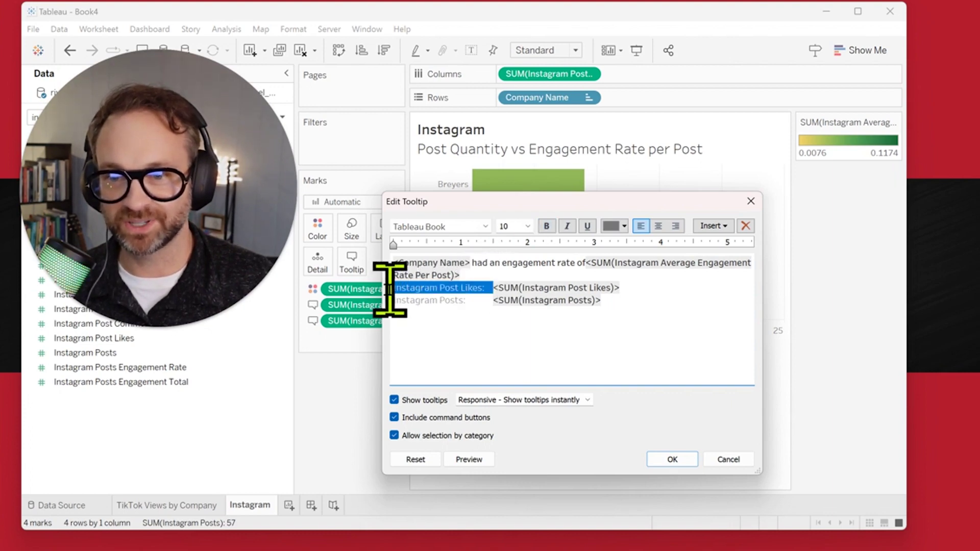
key(Delete)
text(a<SUM(Instagram Post Likes)
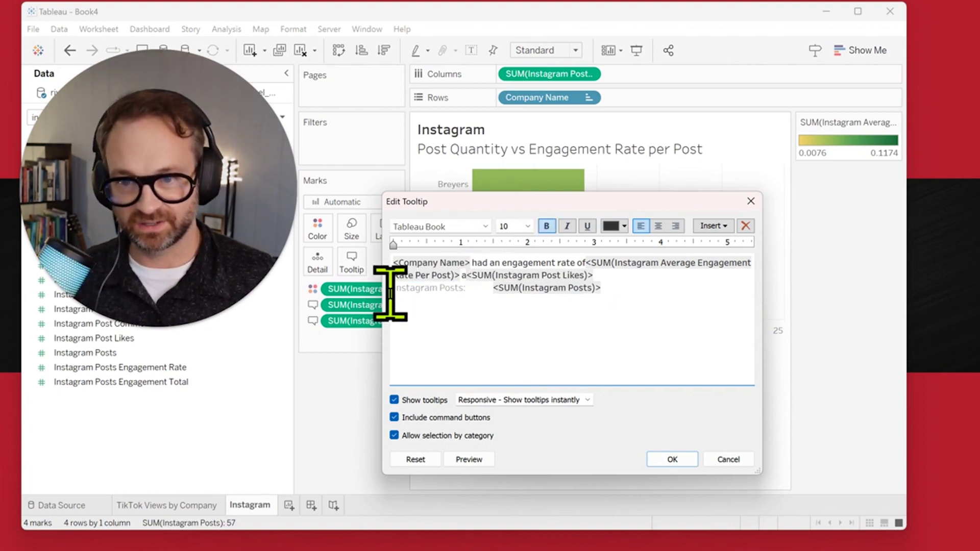
text(nd)
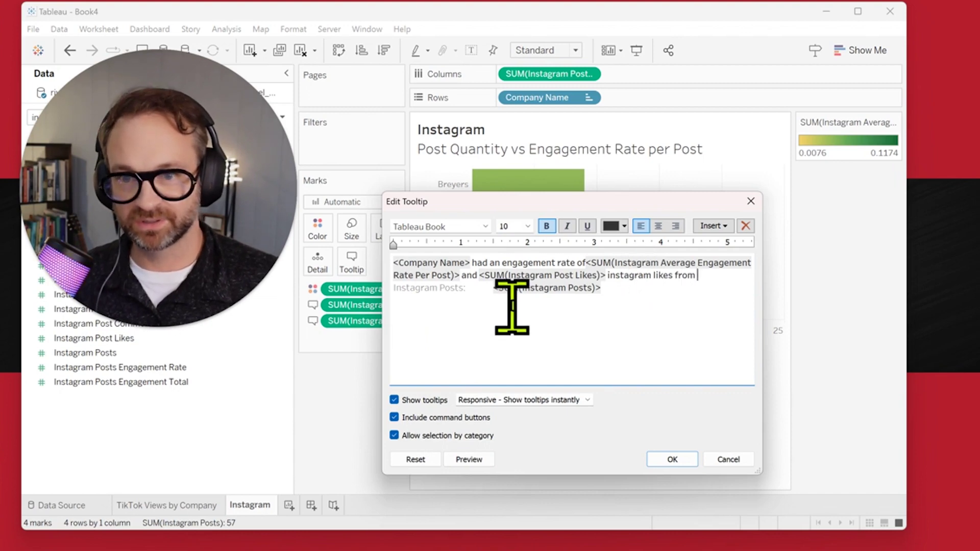
drag(602, 288, 394, 291)
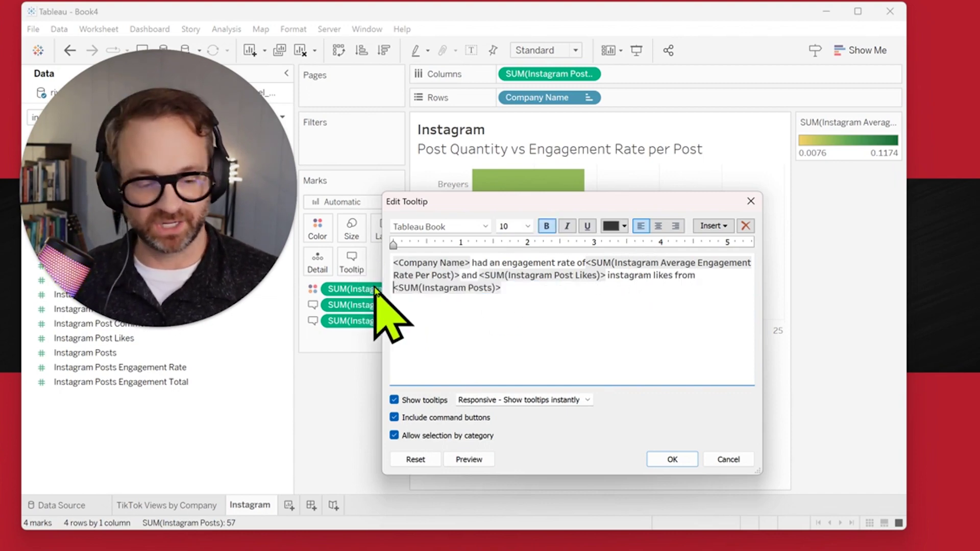
click(553, 302)
text(pos)
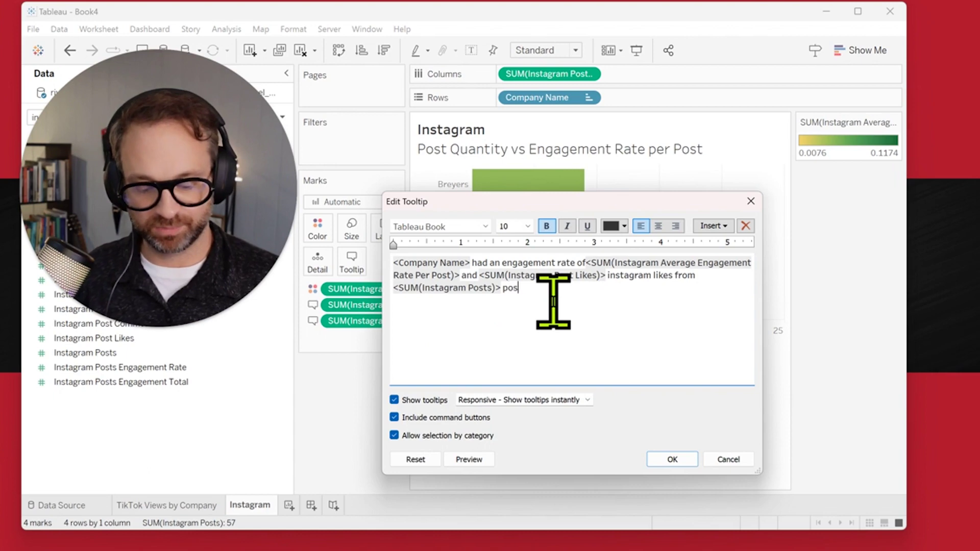
text(ts.)
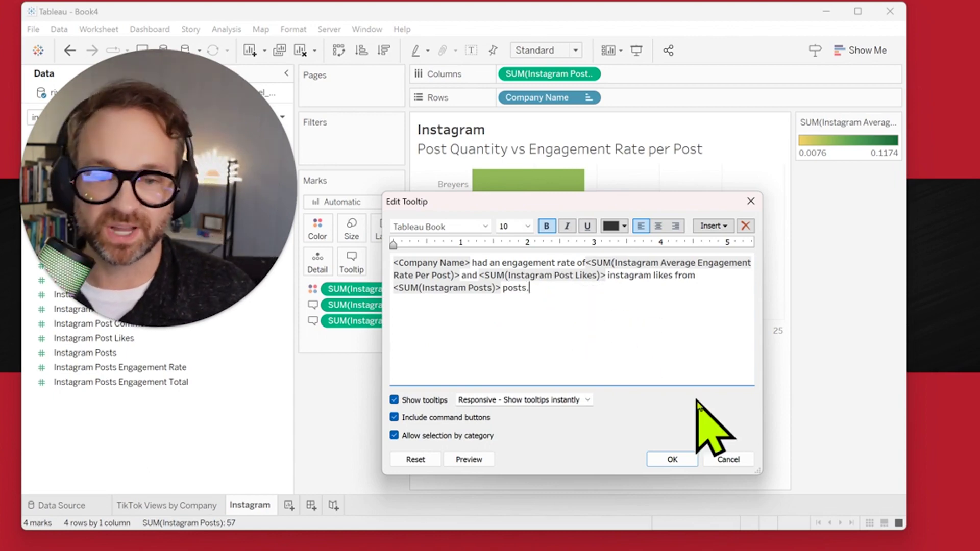
click(672, 459)
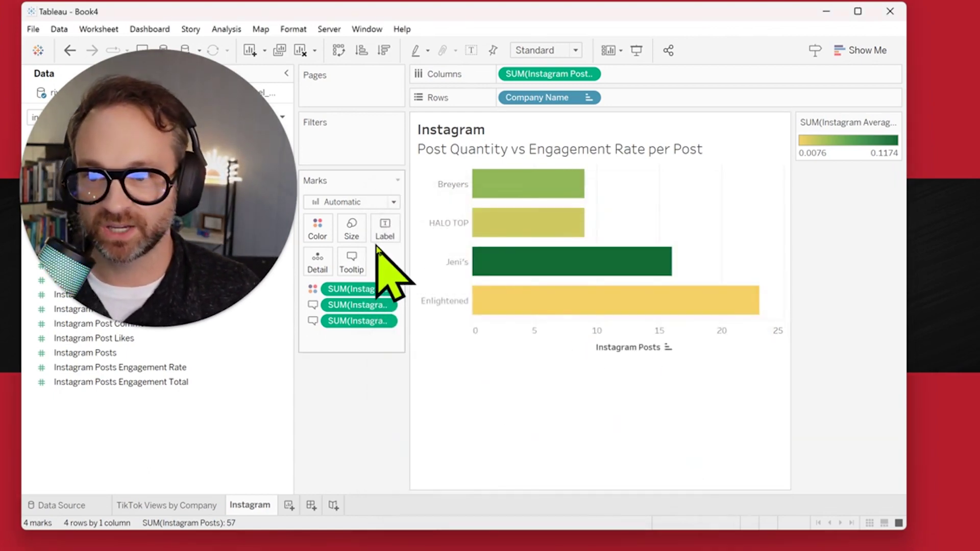
Recolour the entire tooltip sentence with a new font colour swatch
click(385, 229)
click(429, 222)
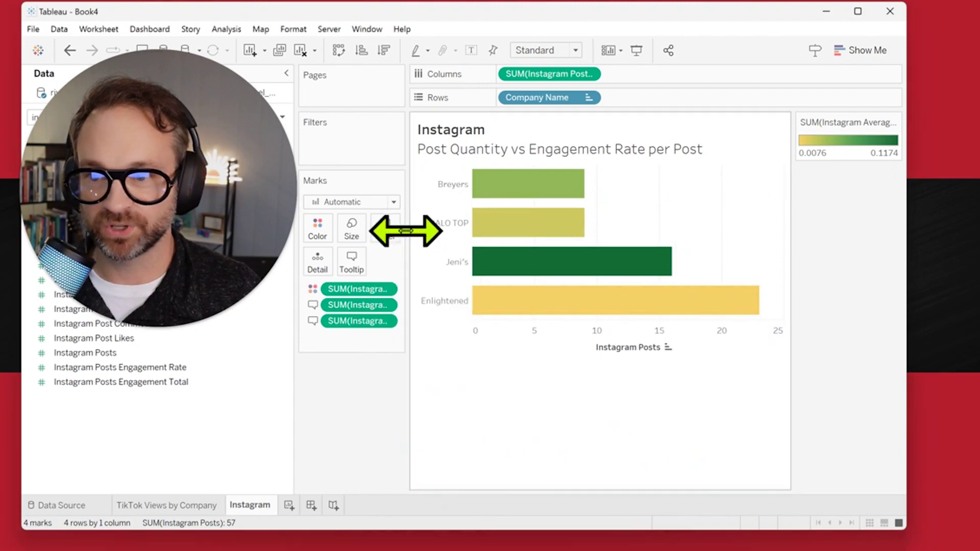
click(352, 265)
key(ctrl+a)
click(624, 225)
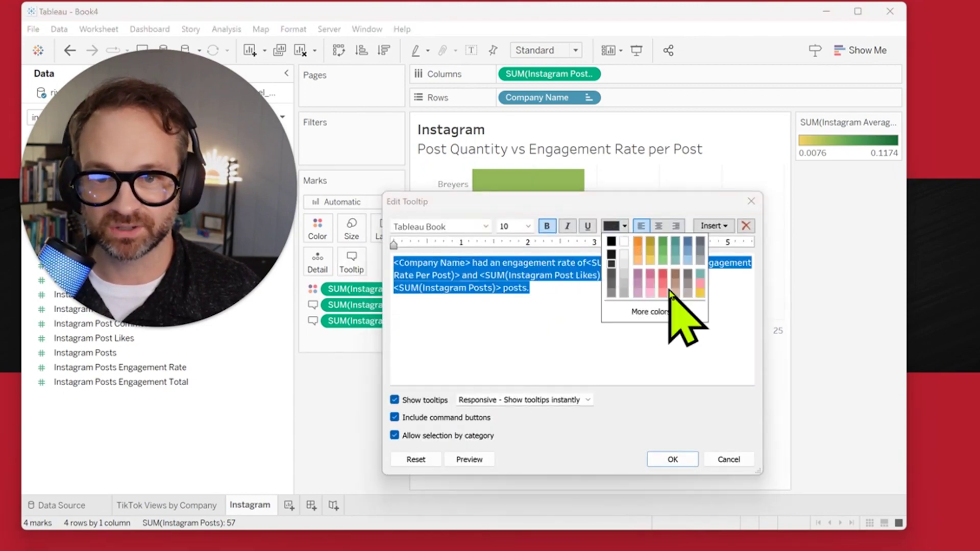
click(693, 246)
click(672, 459)
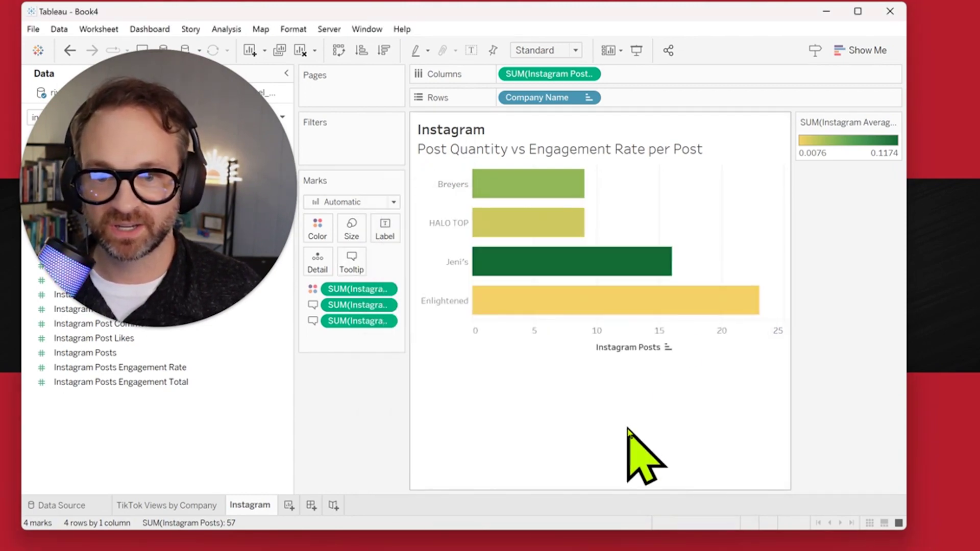